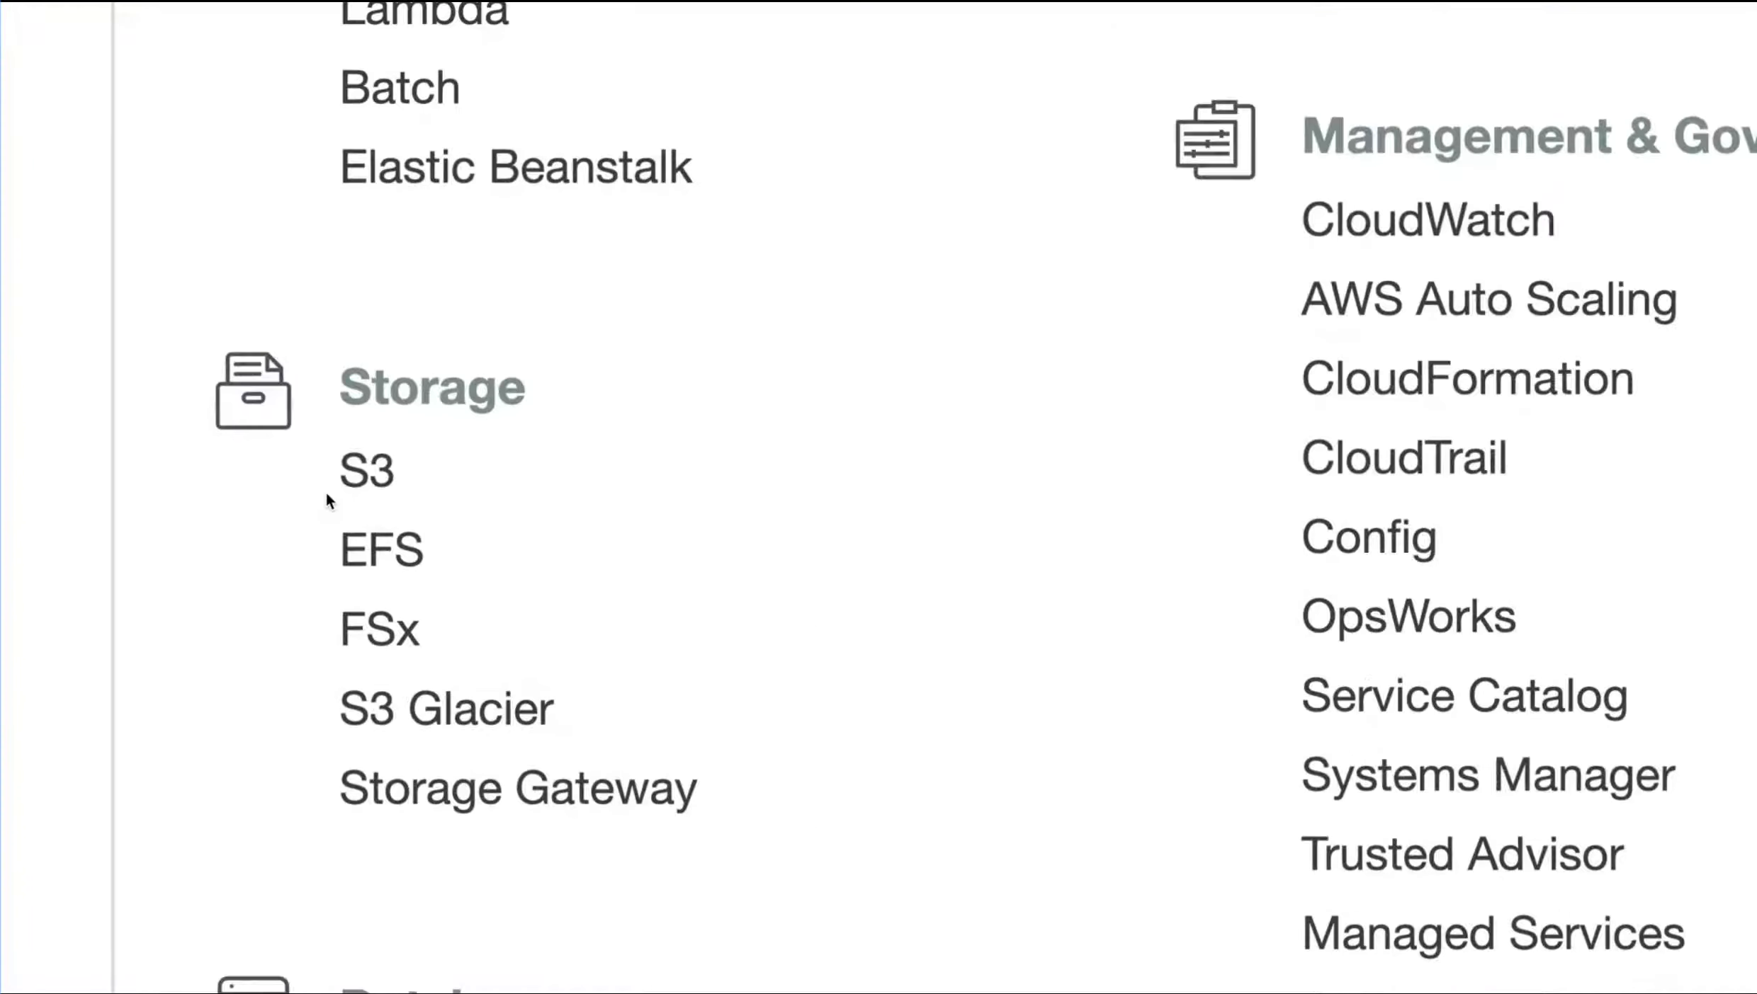
Open the S3 service and check its list of regions
{"action": "left_click", "coordinate": [383, 470]}
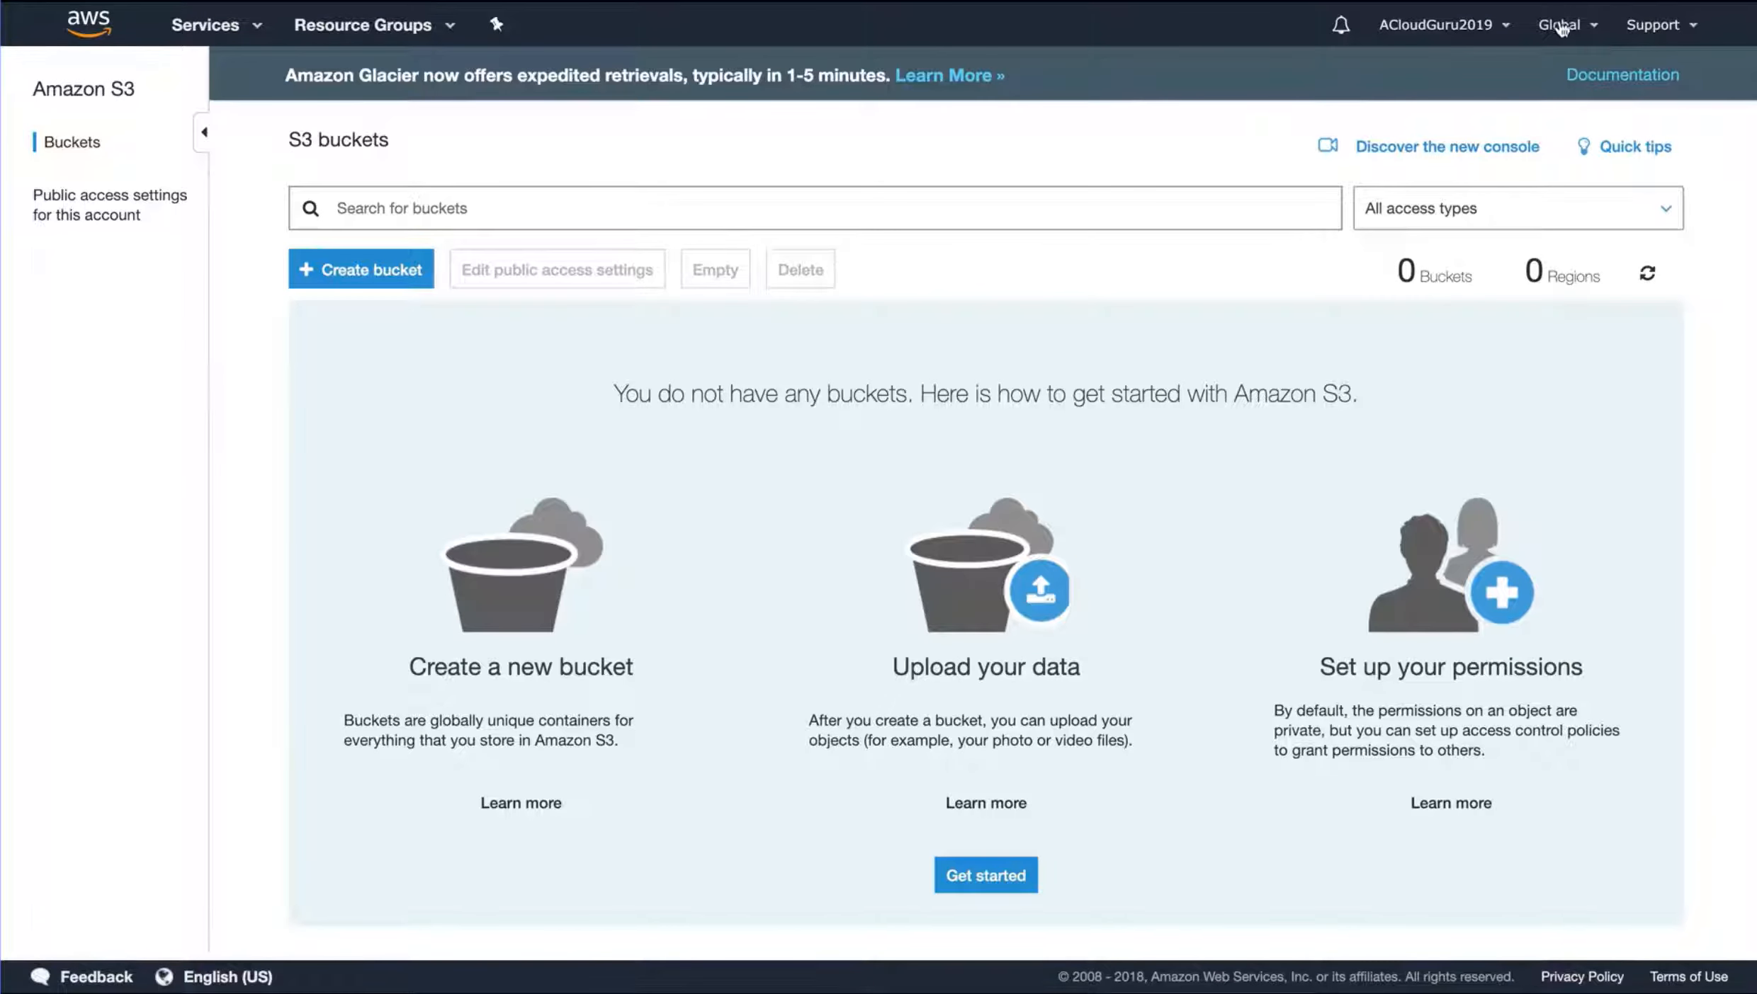
{"action": "left_click", "coordinate": [1566, 28]}
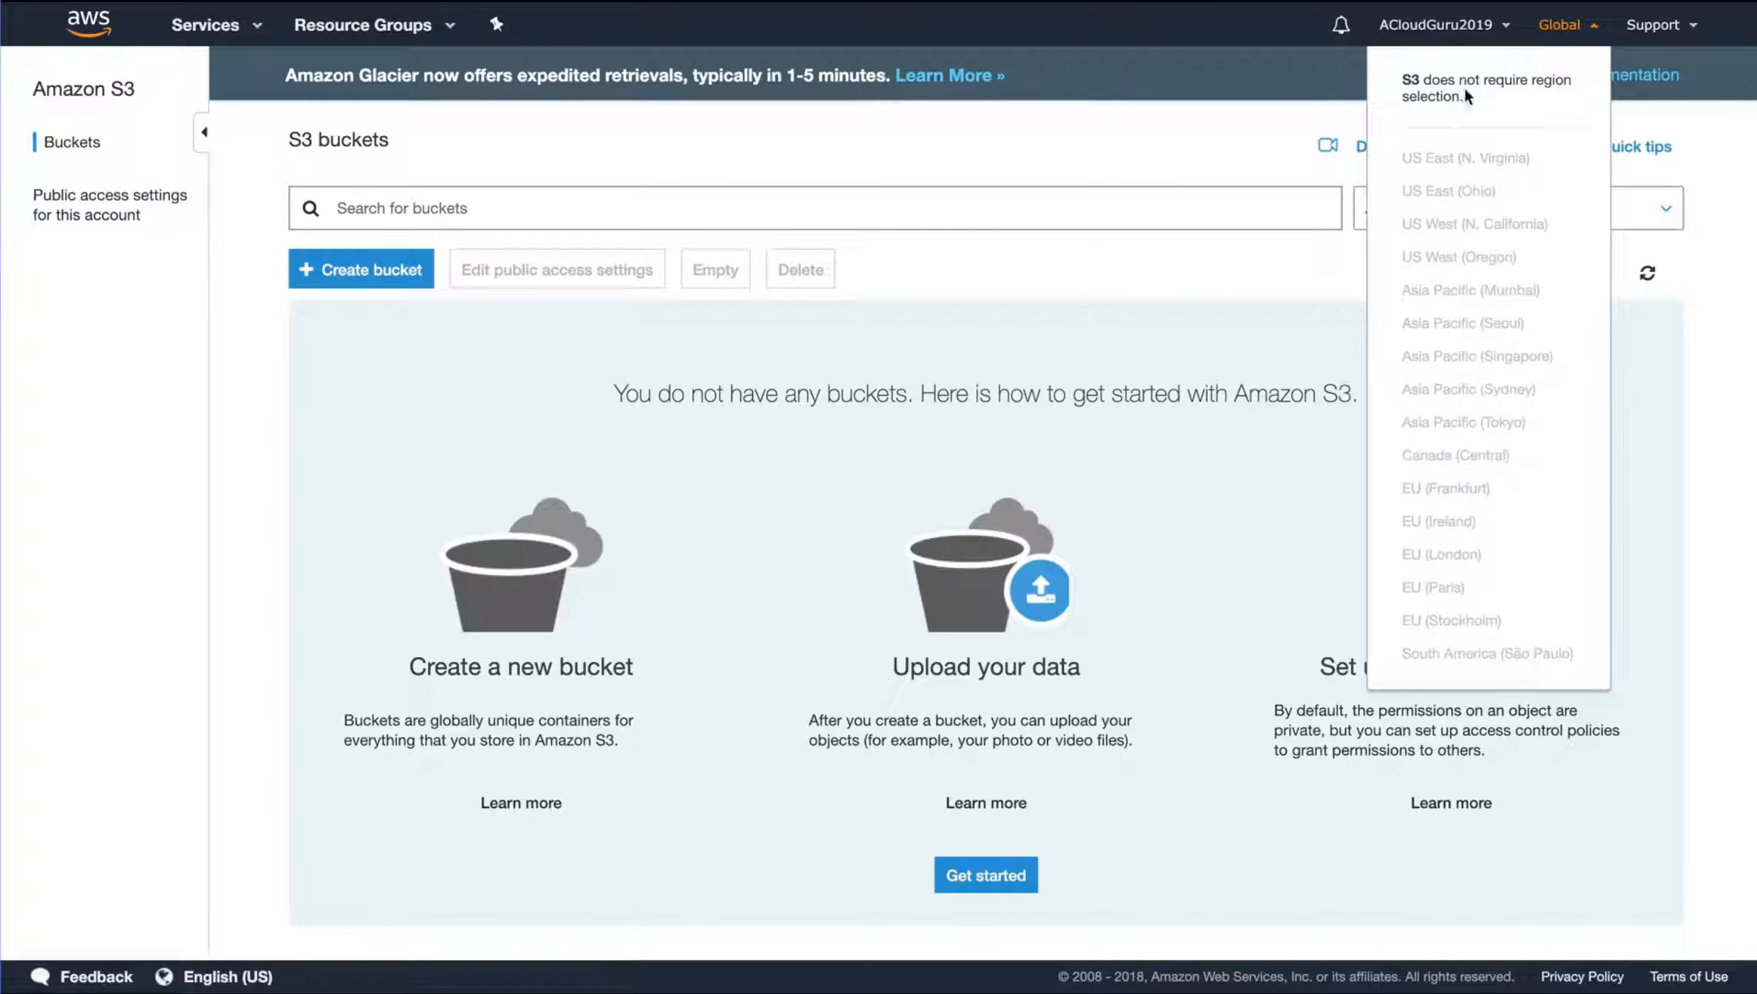
{"action": "left_click", "coordinate": [1568, 34]}
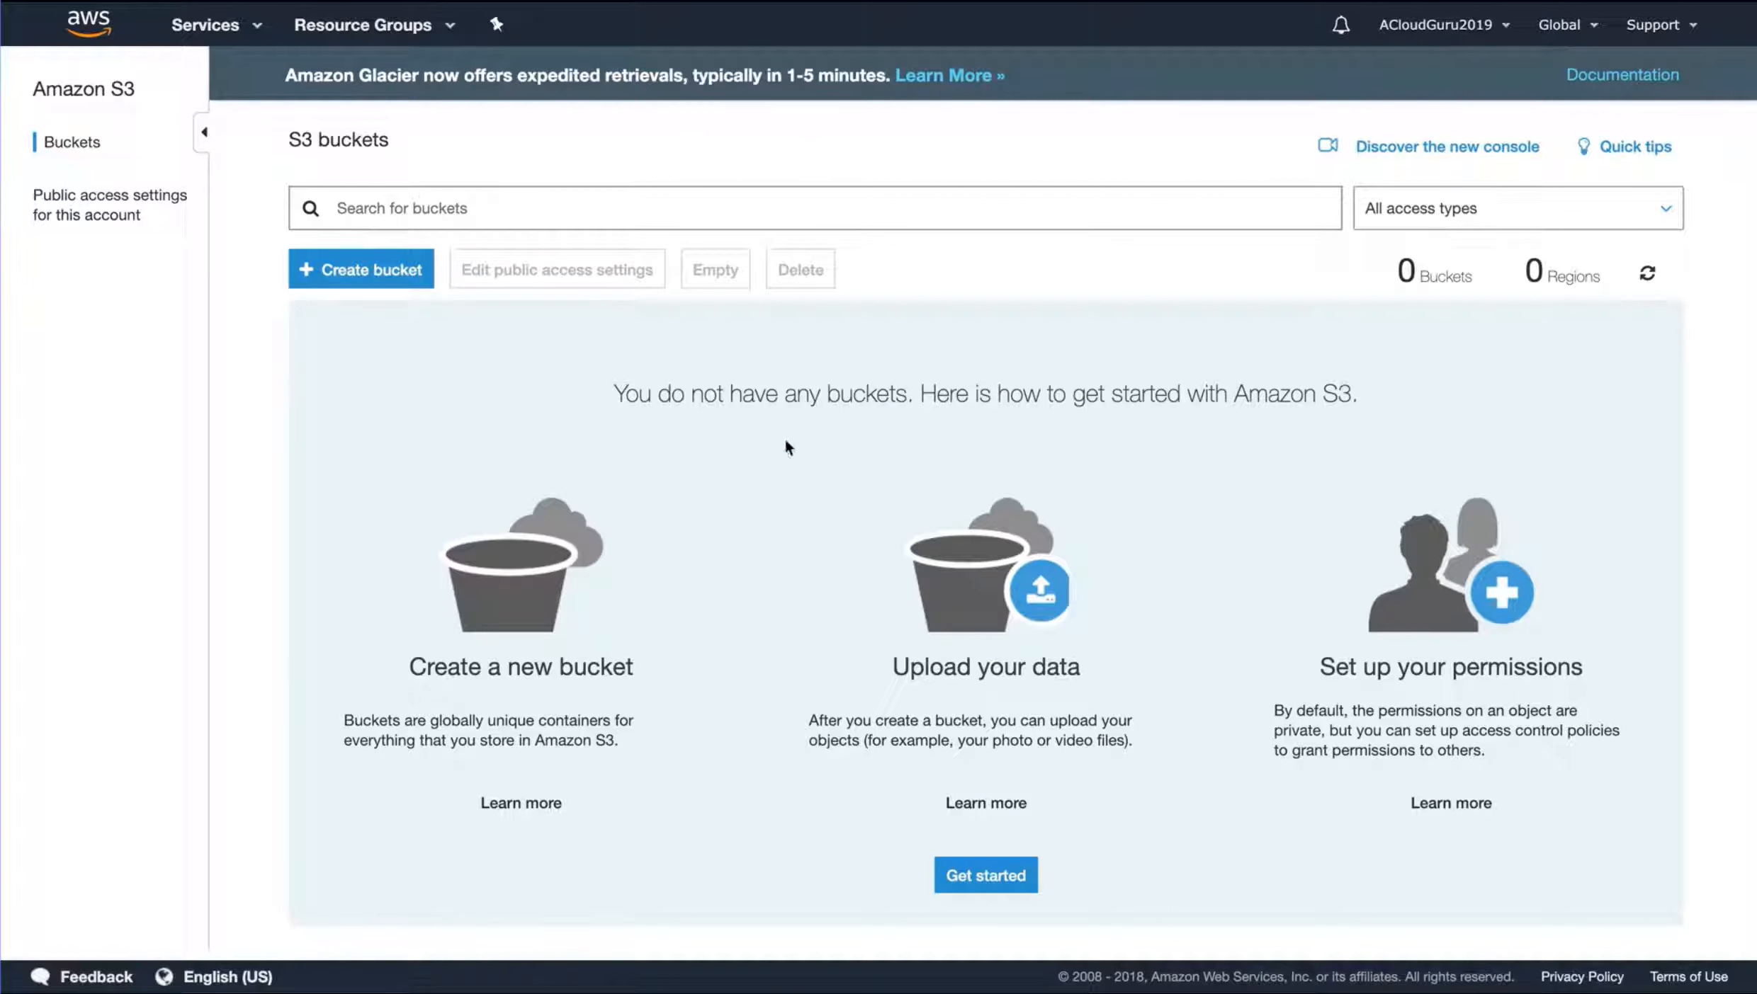
Start creating a new bucket and name it ryanandfaye
{"action": "left_click", "coordinate": [374, 291]}
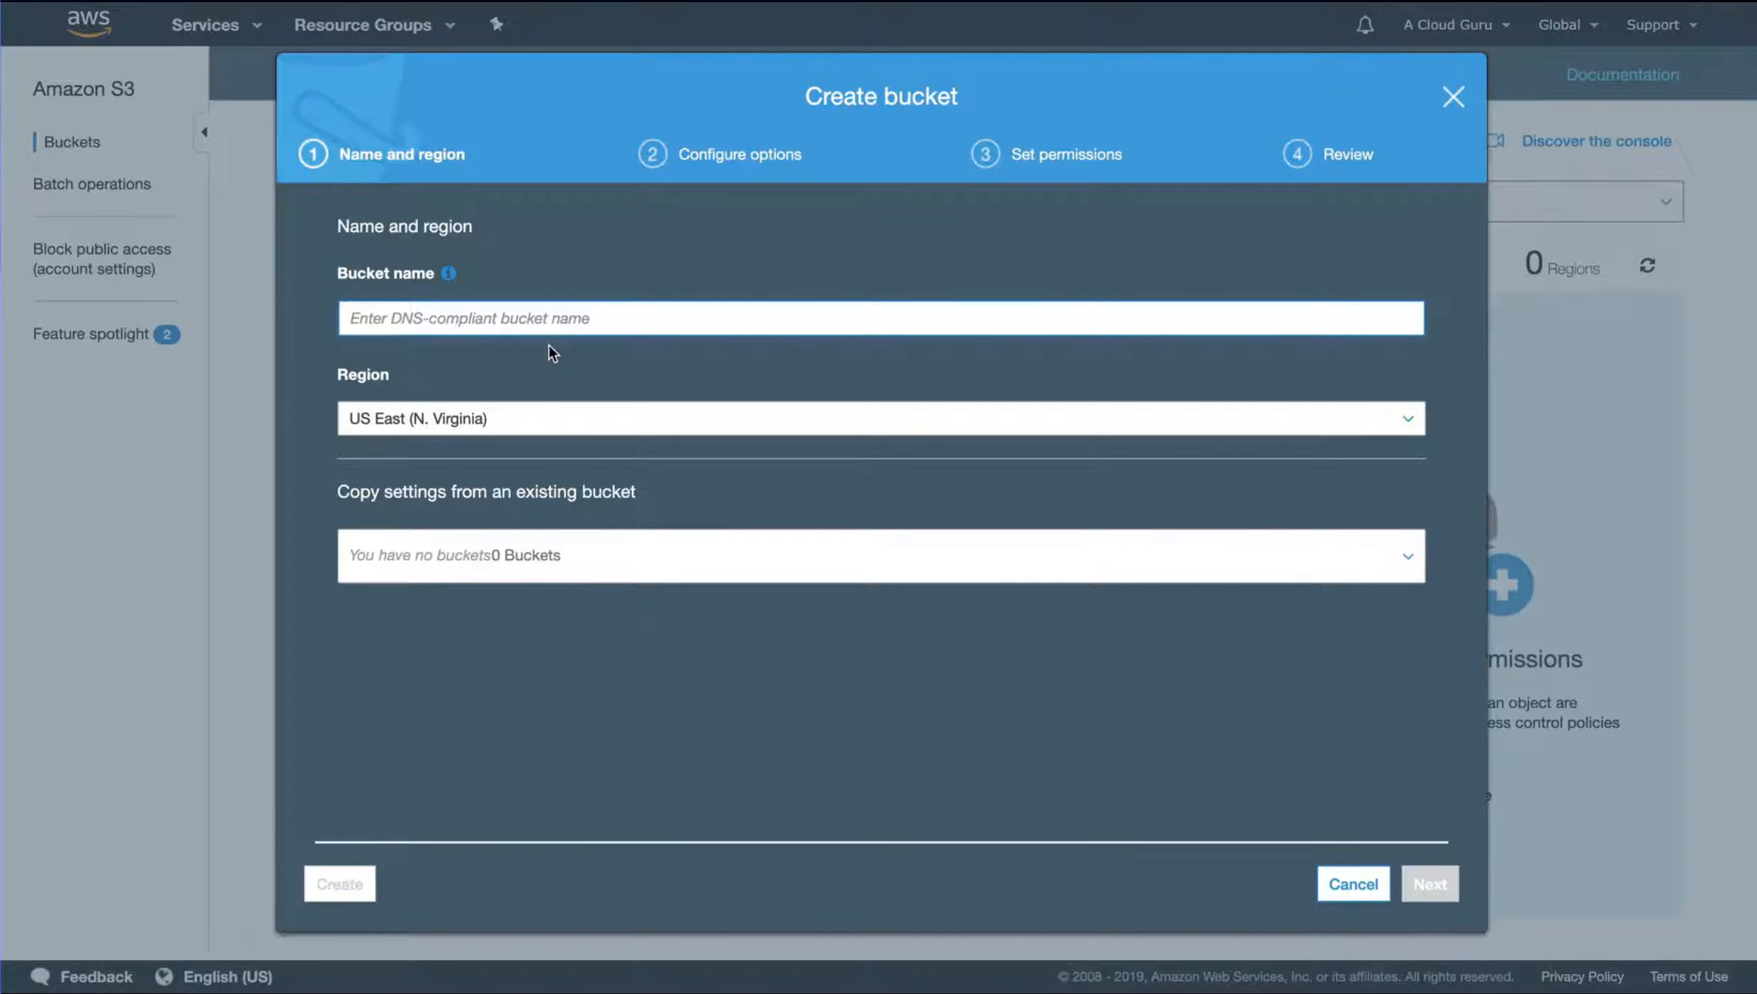
{"action": "type", "text": "!"}
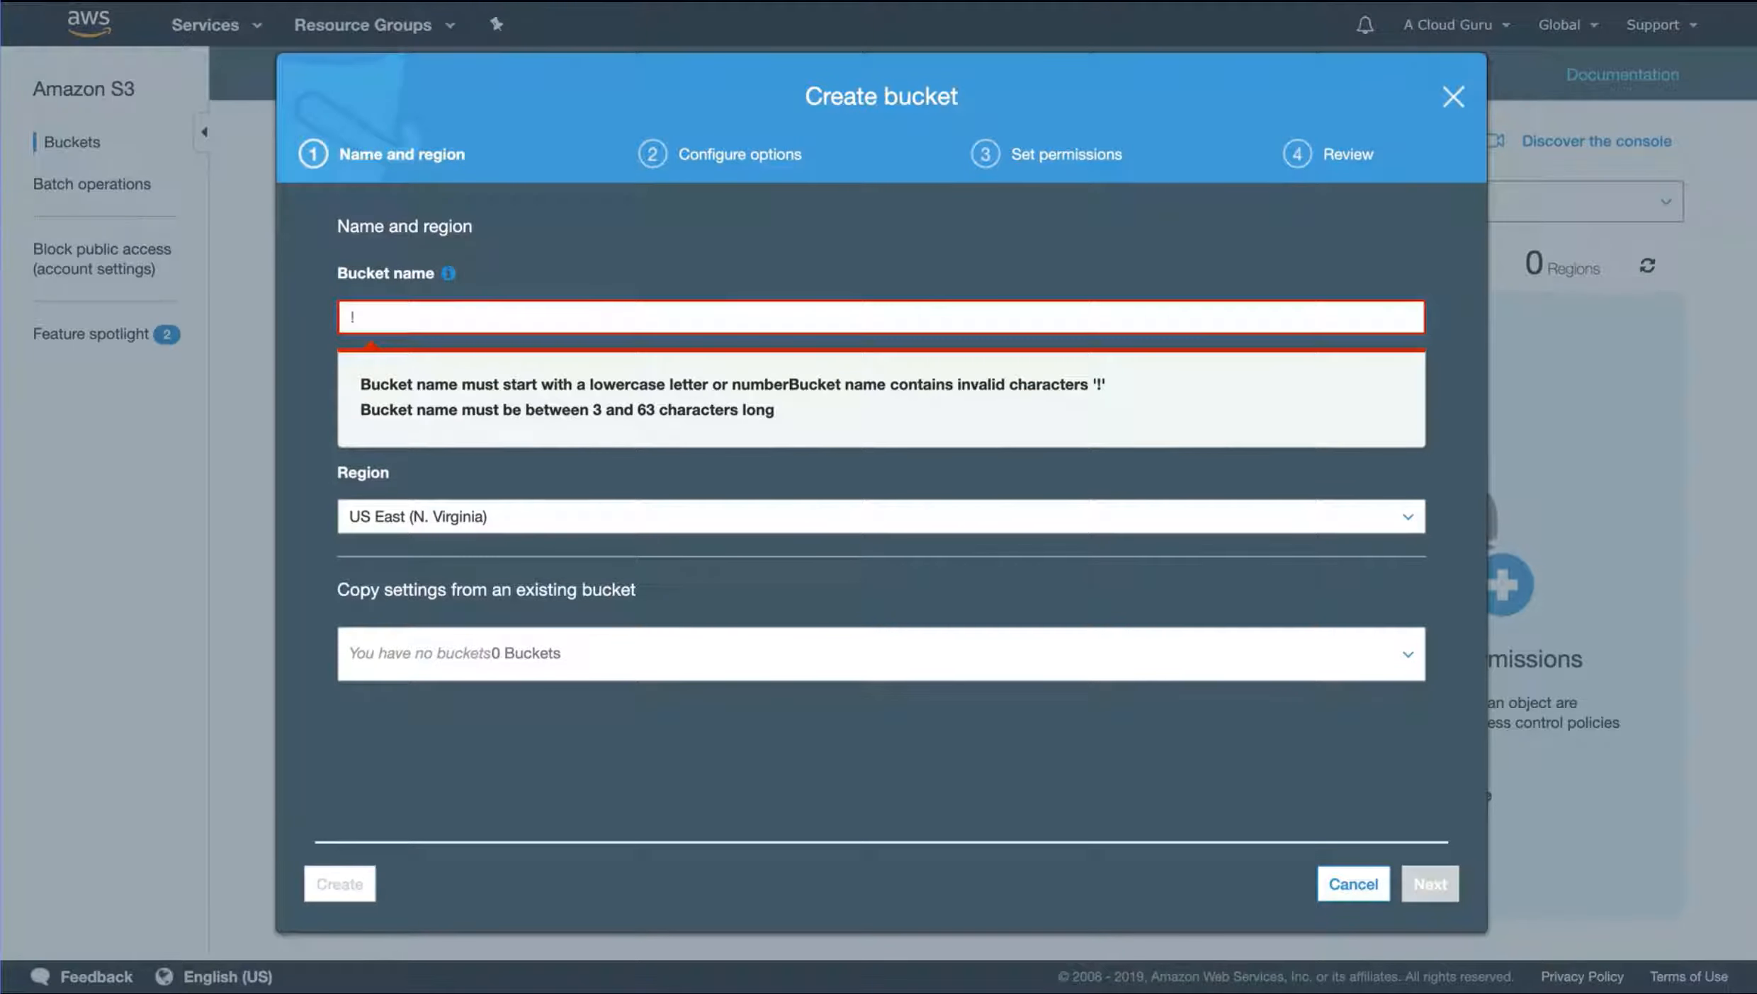
{"action": "key", "text": "BackSpace"}
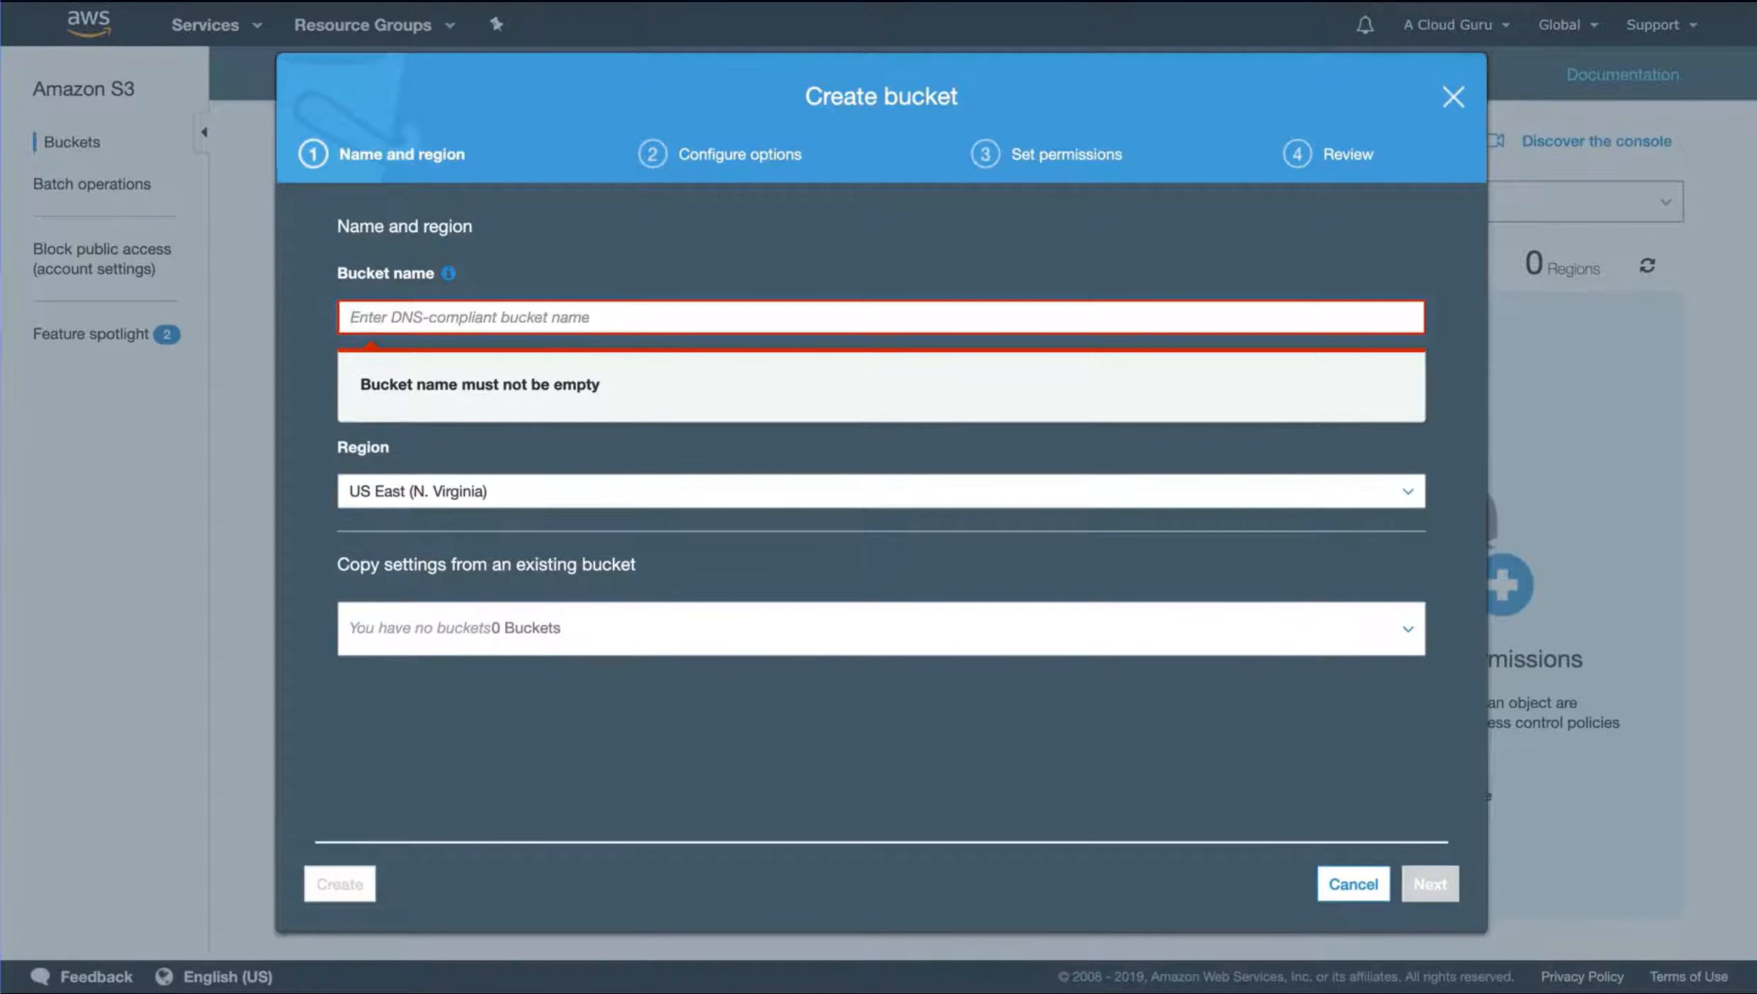
{"action": "type", "text": "ryan"}
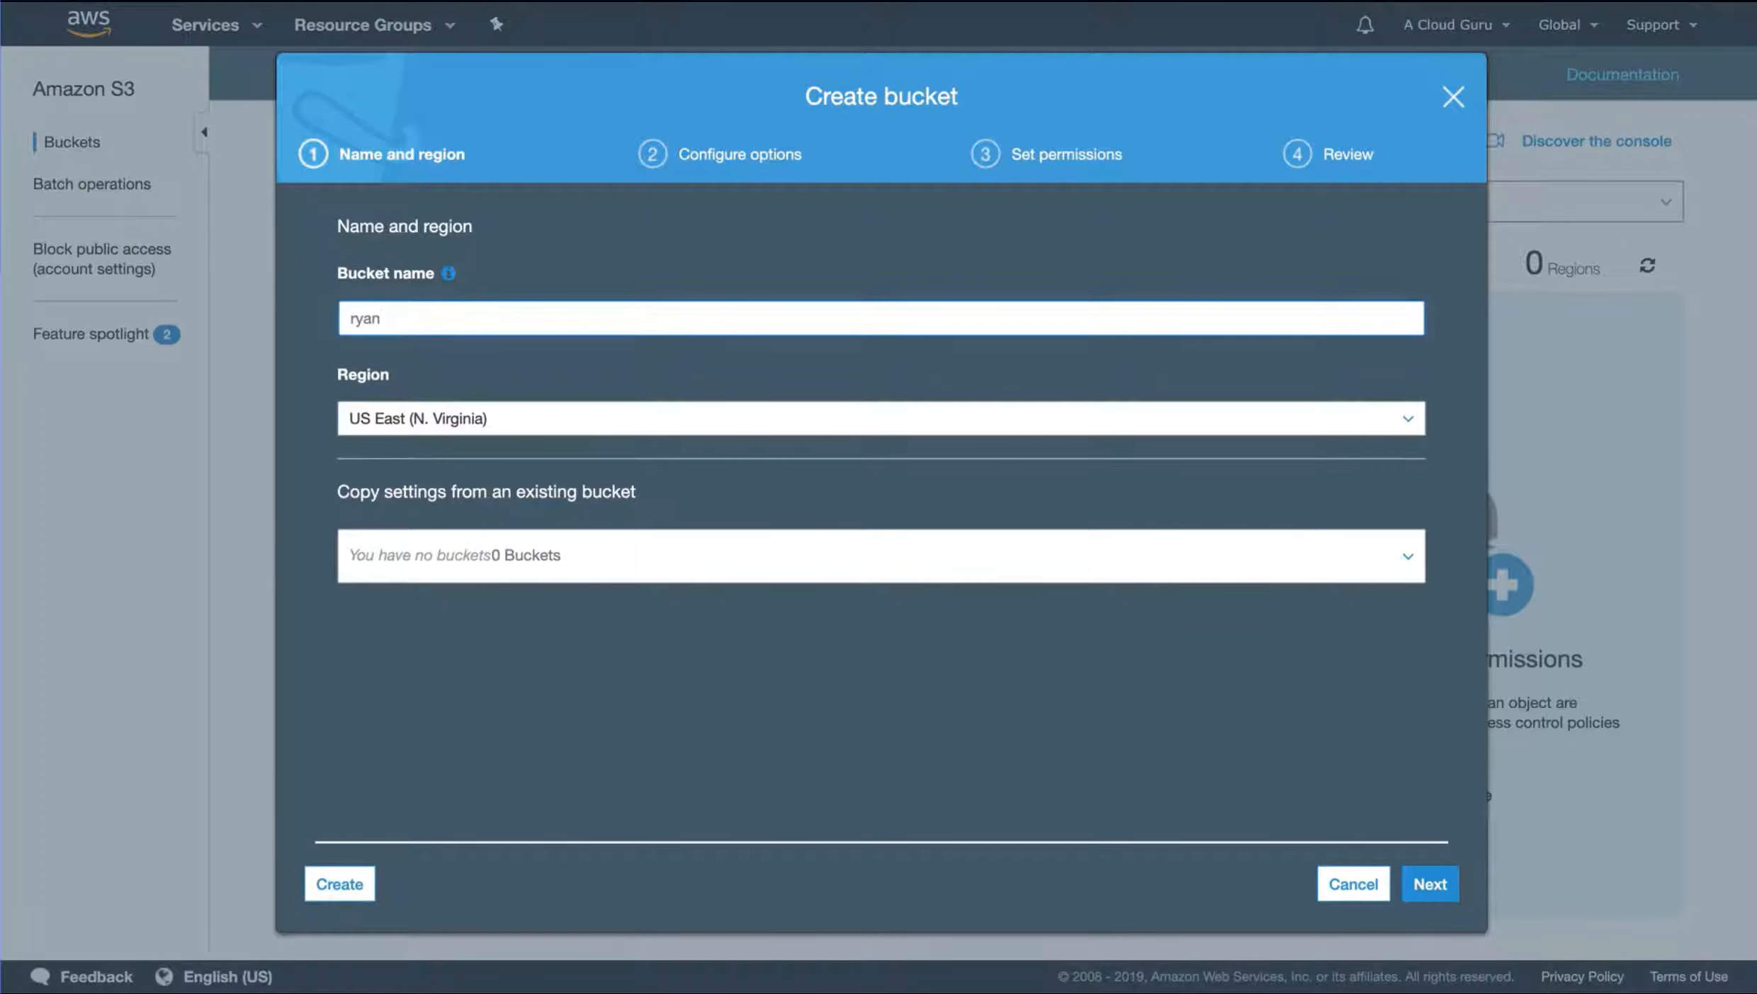
{"action": "type", "text": "andfaye"}
Choose US East (N. Virginia) as the bucket's region and continue to the configuration options
{"action": "left_click", "coordinate": [389, 424]}
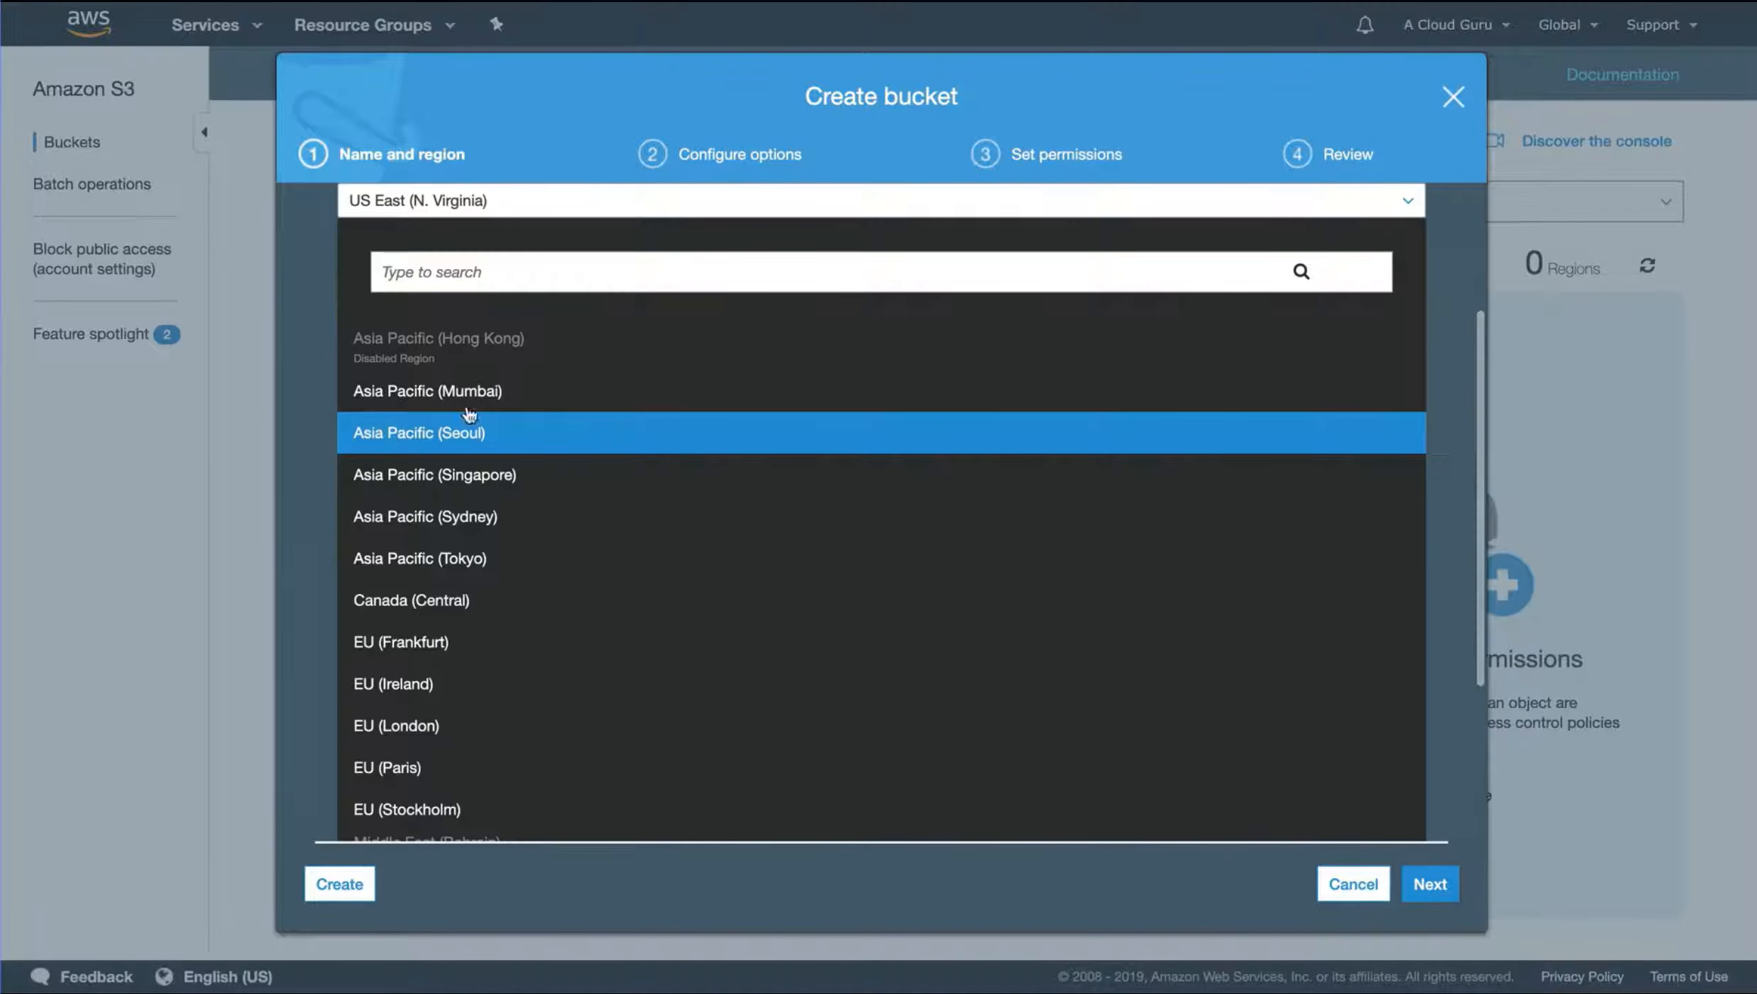
{"action": "scroll", "coordinate": [478, 407], "scroll_direction": "down", "scroll_amount": 4}
{"action": "scroll", "coordinate": [478, 411], "scroll_direction": "up", "scroll_amount": 4}
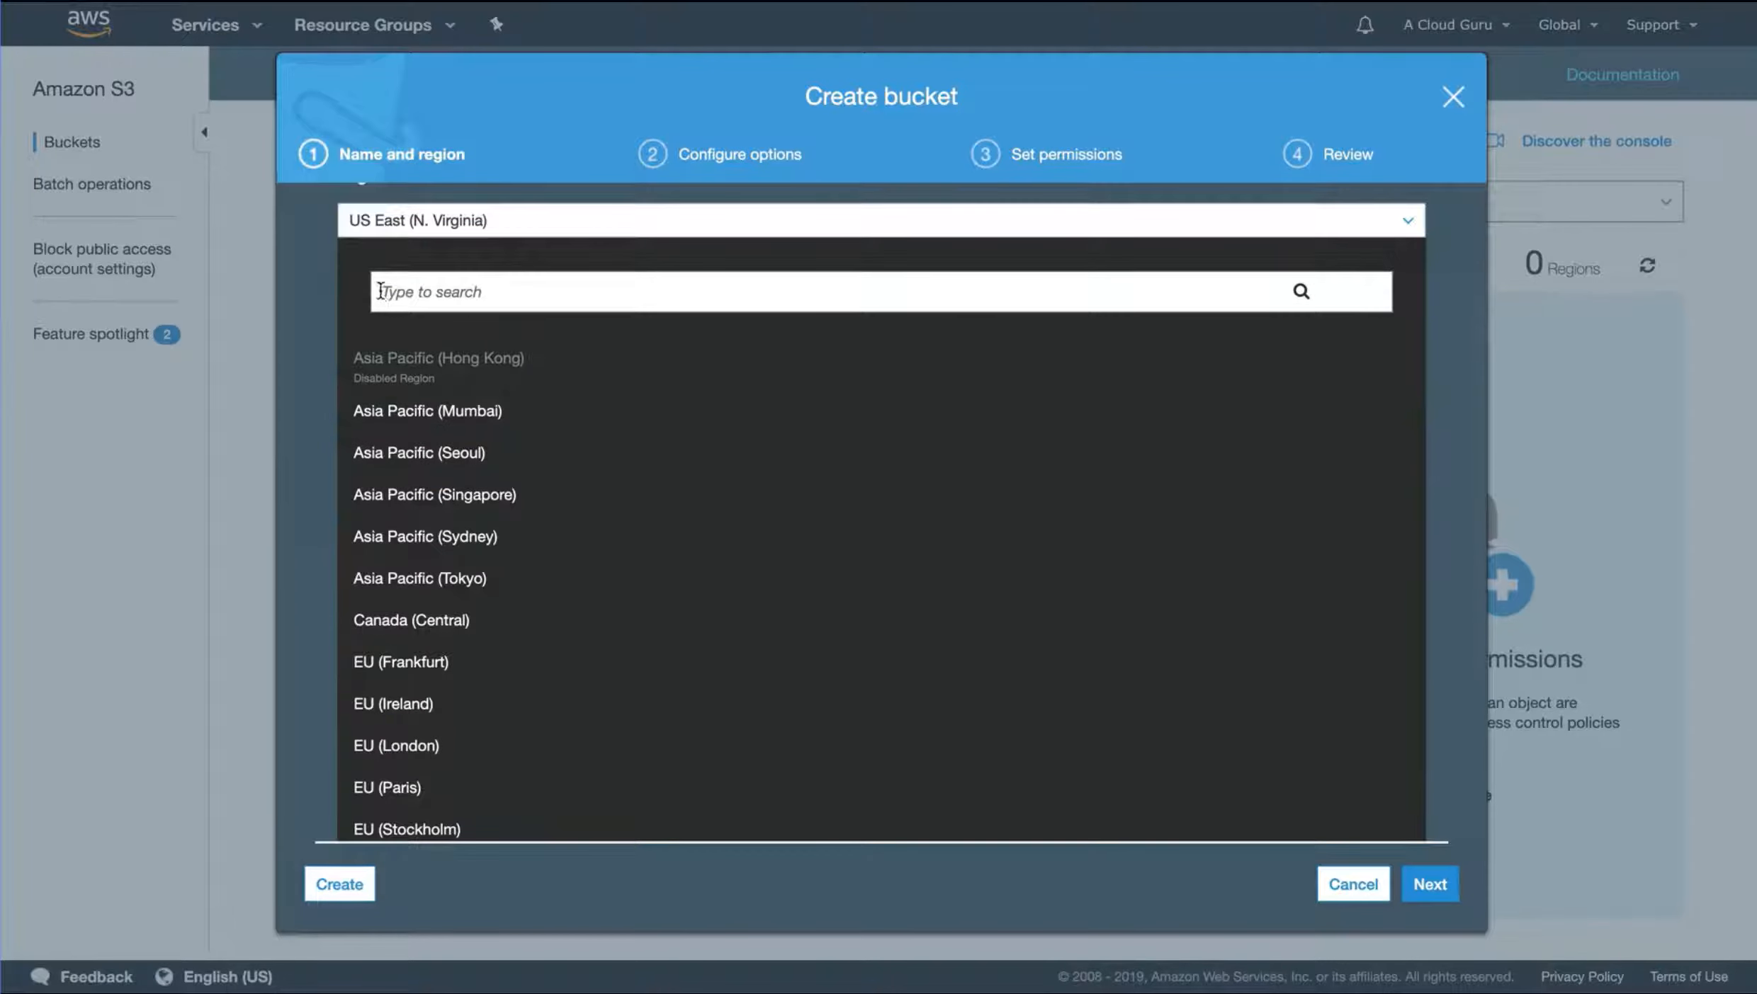
{"action": "scroll", "coordinate": [498, 592], "scroll_direction": "down", "scroll_amount": 4}
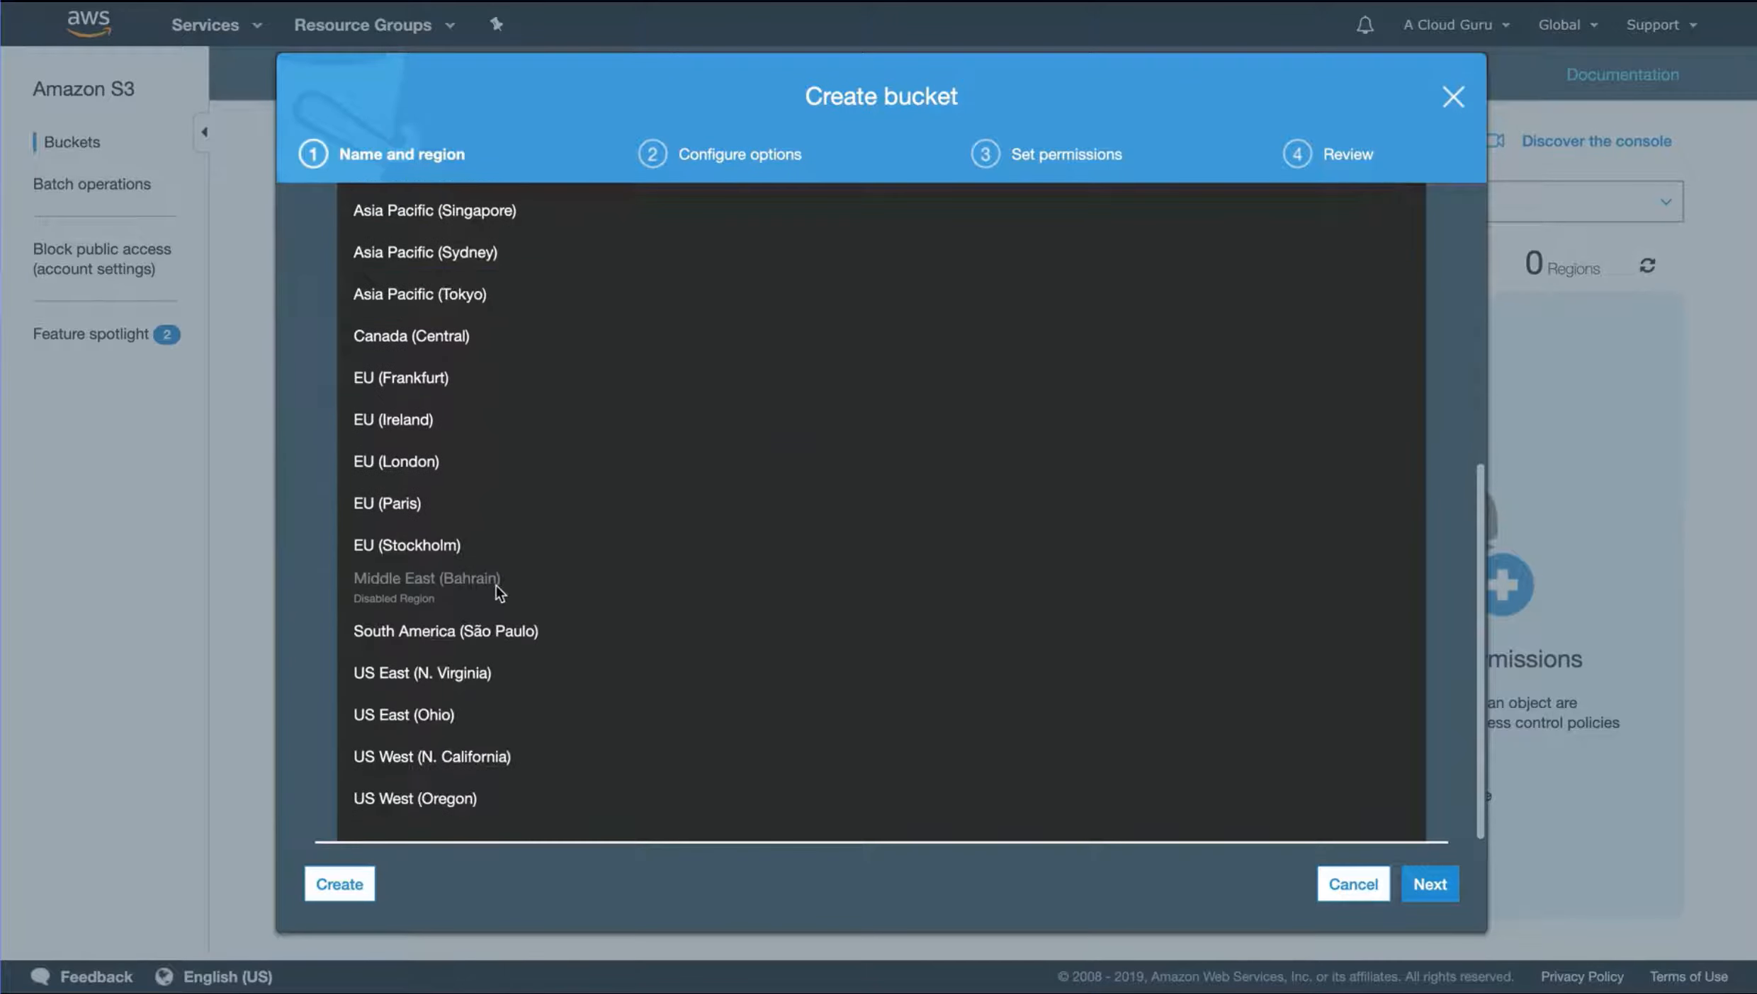
{"action": "left_click", "coordinate": [448, 678]}
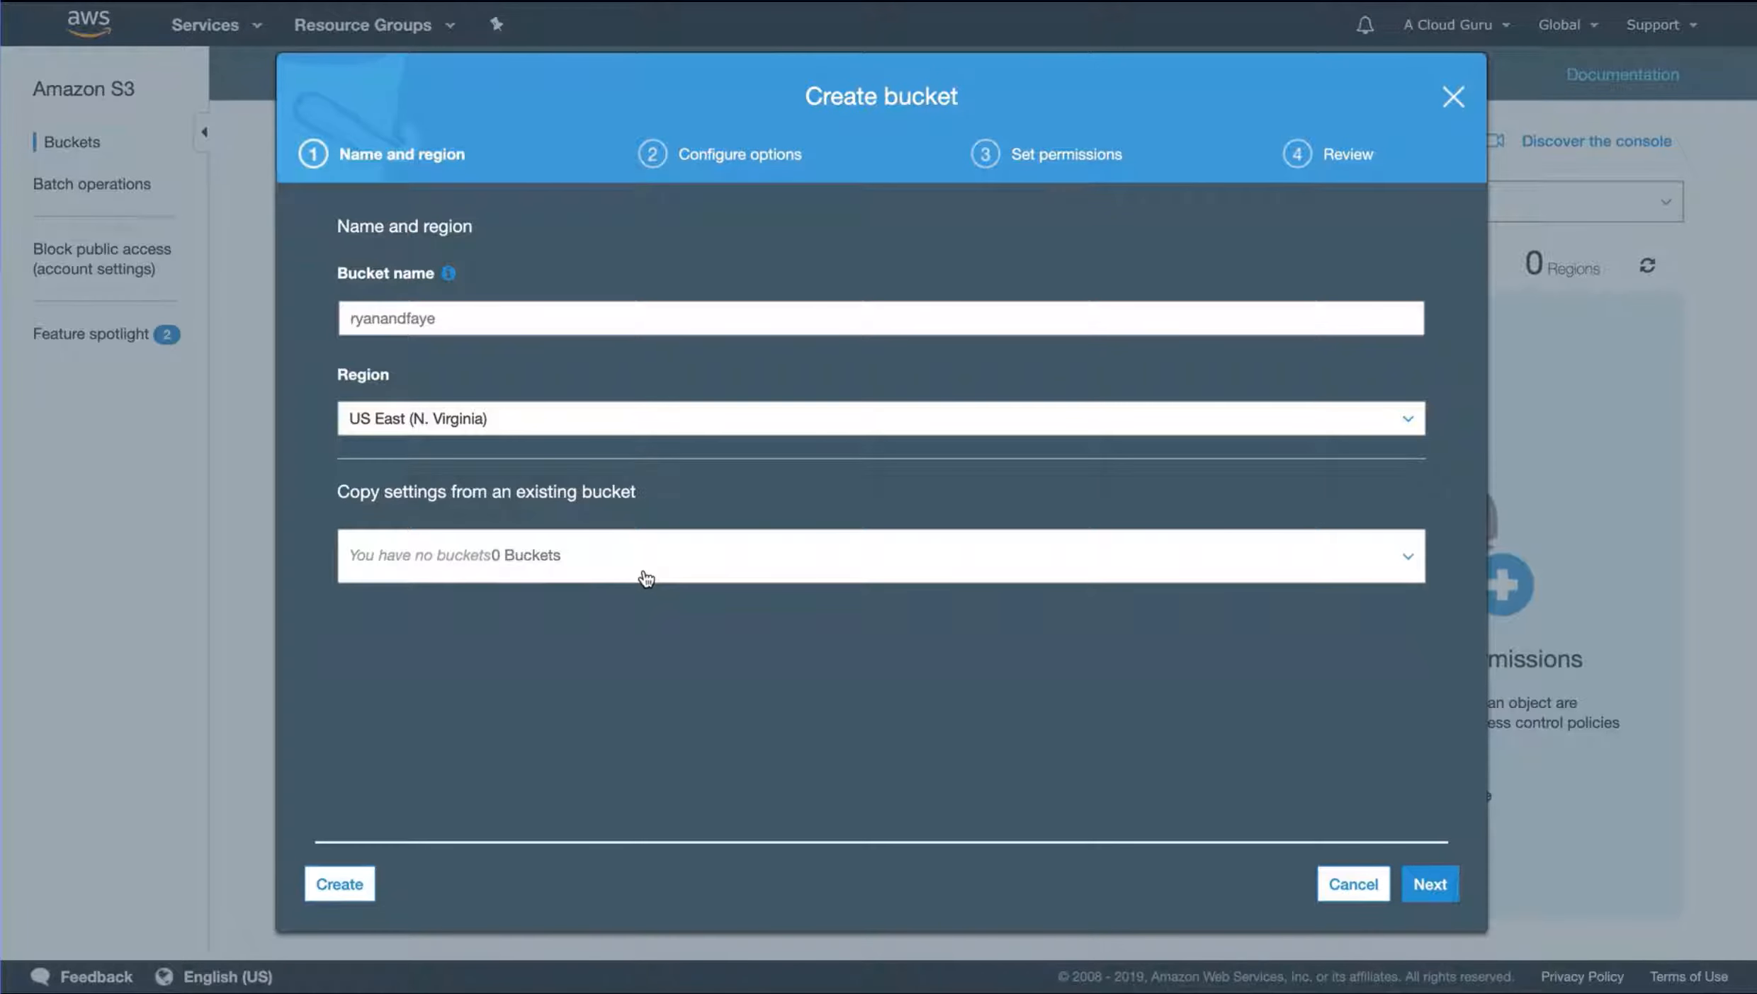
{"action": "left_click", "coordinate": [1426, 884]}
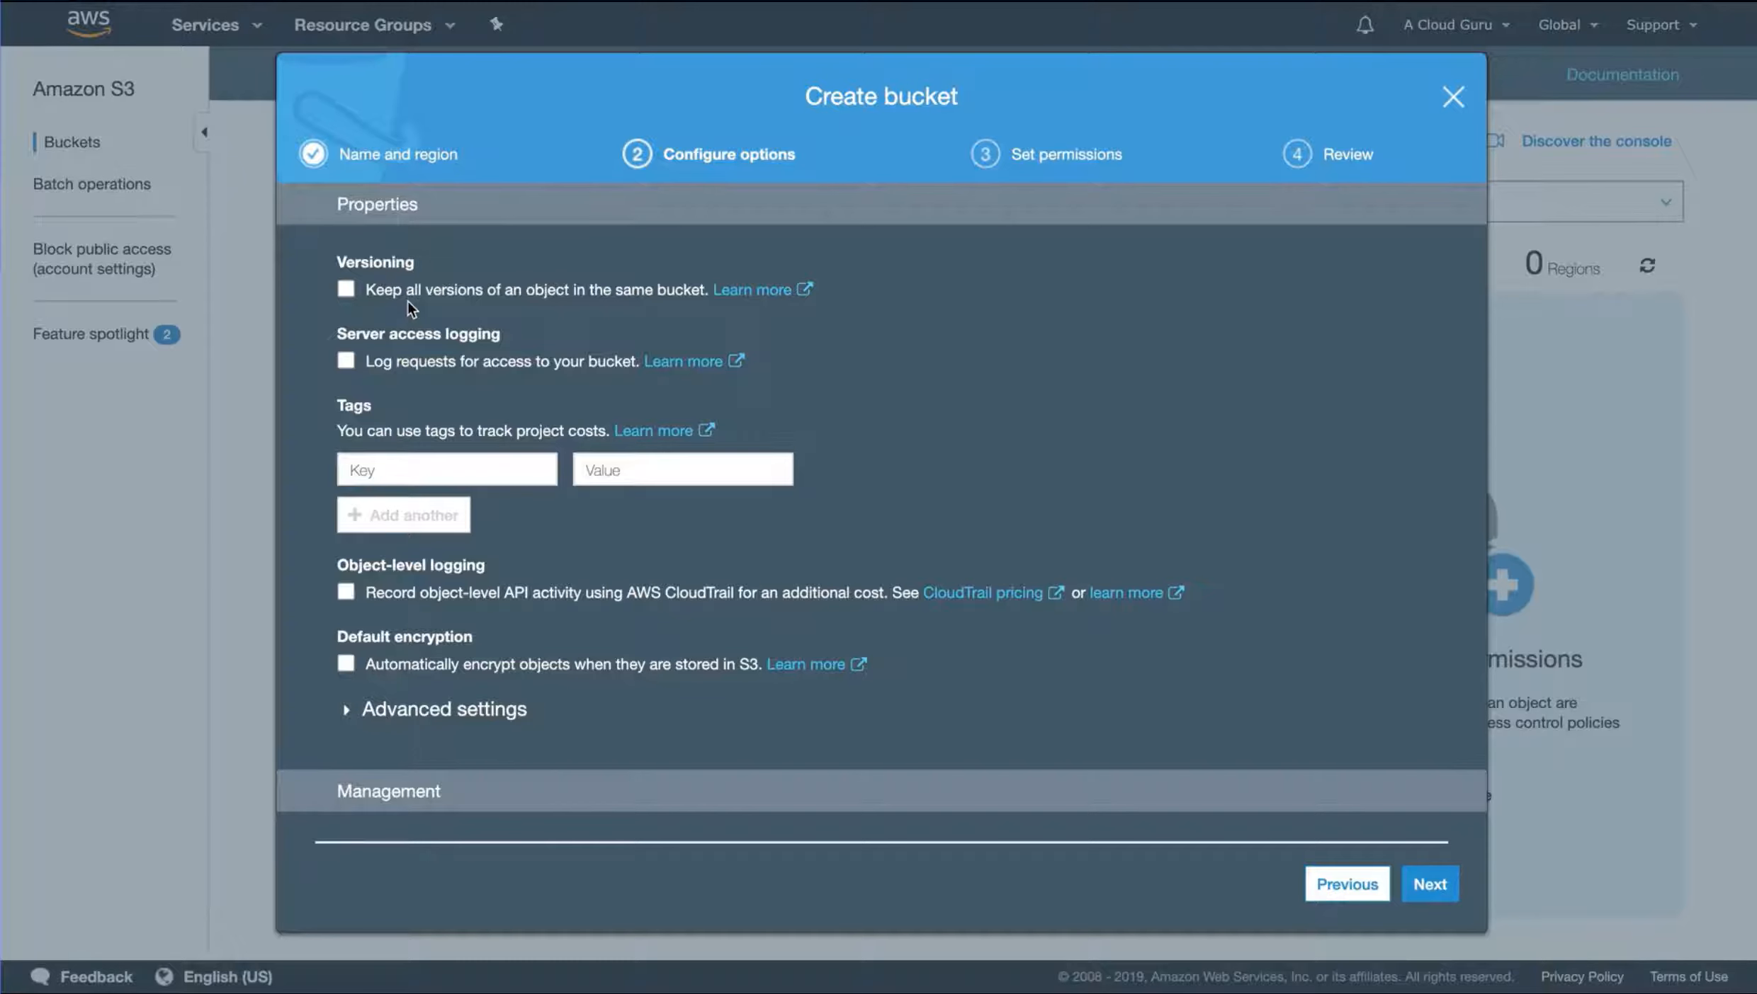
Review the bucket's configuration options, keep the defaults and continue to the permissions
{"action": "scroll", "coordinate": [408, 300], "scroll_direction": "down", "scroll_amount": 2}
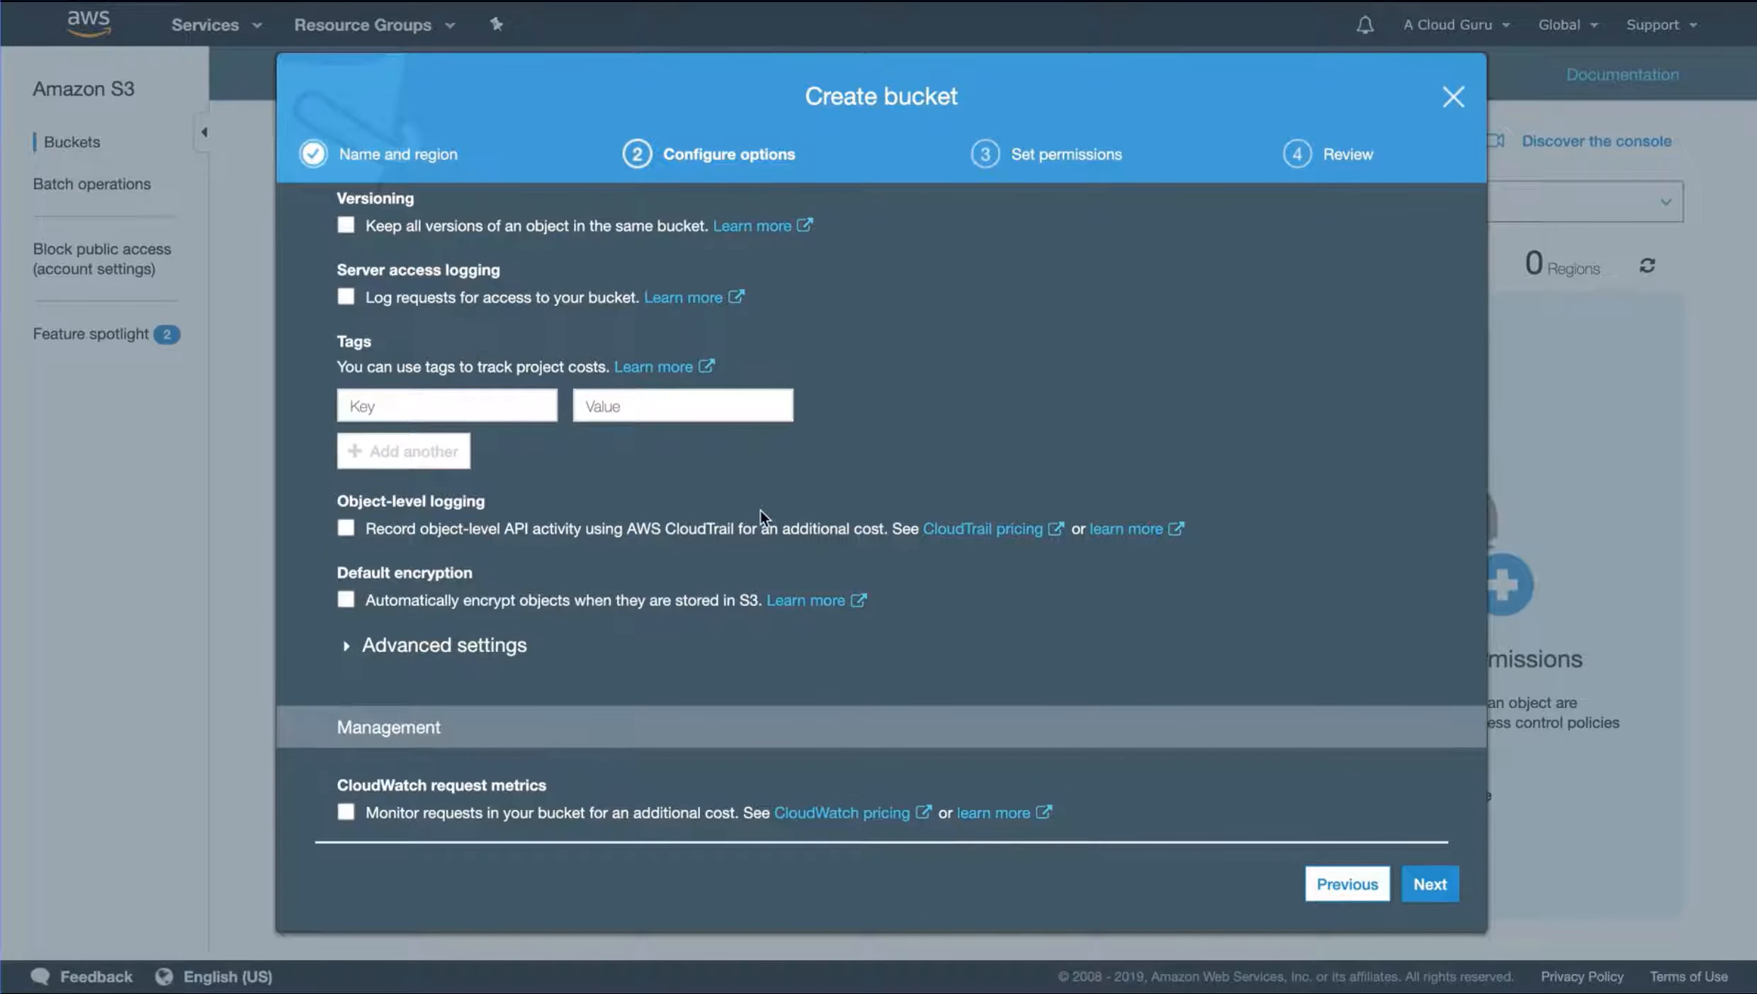
{"action": "scroll", "coordinate": [760, 511], "scroll_direction": "up", "scroll_amount": 1}
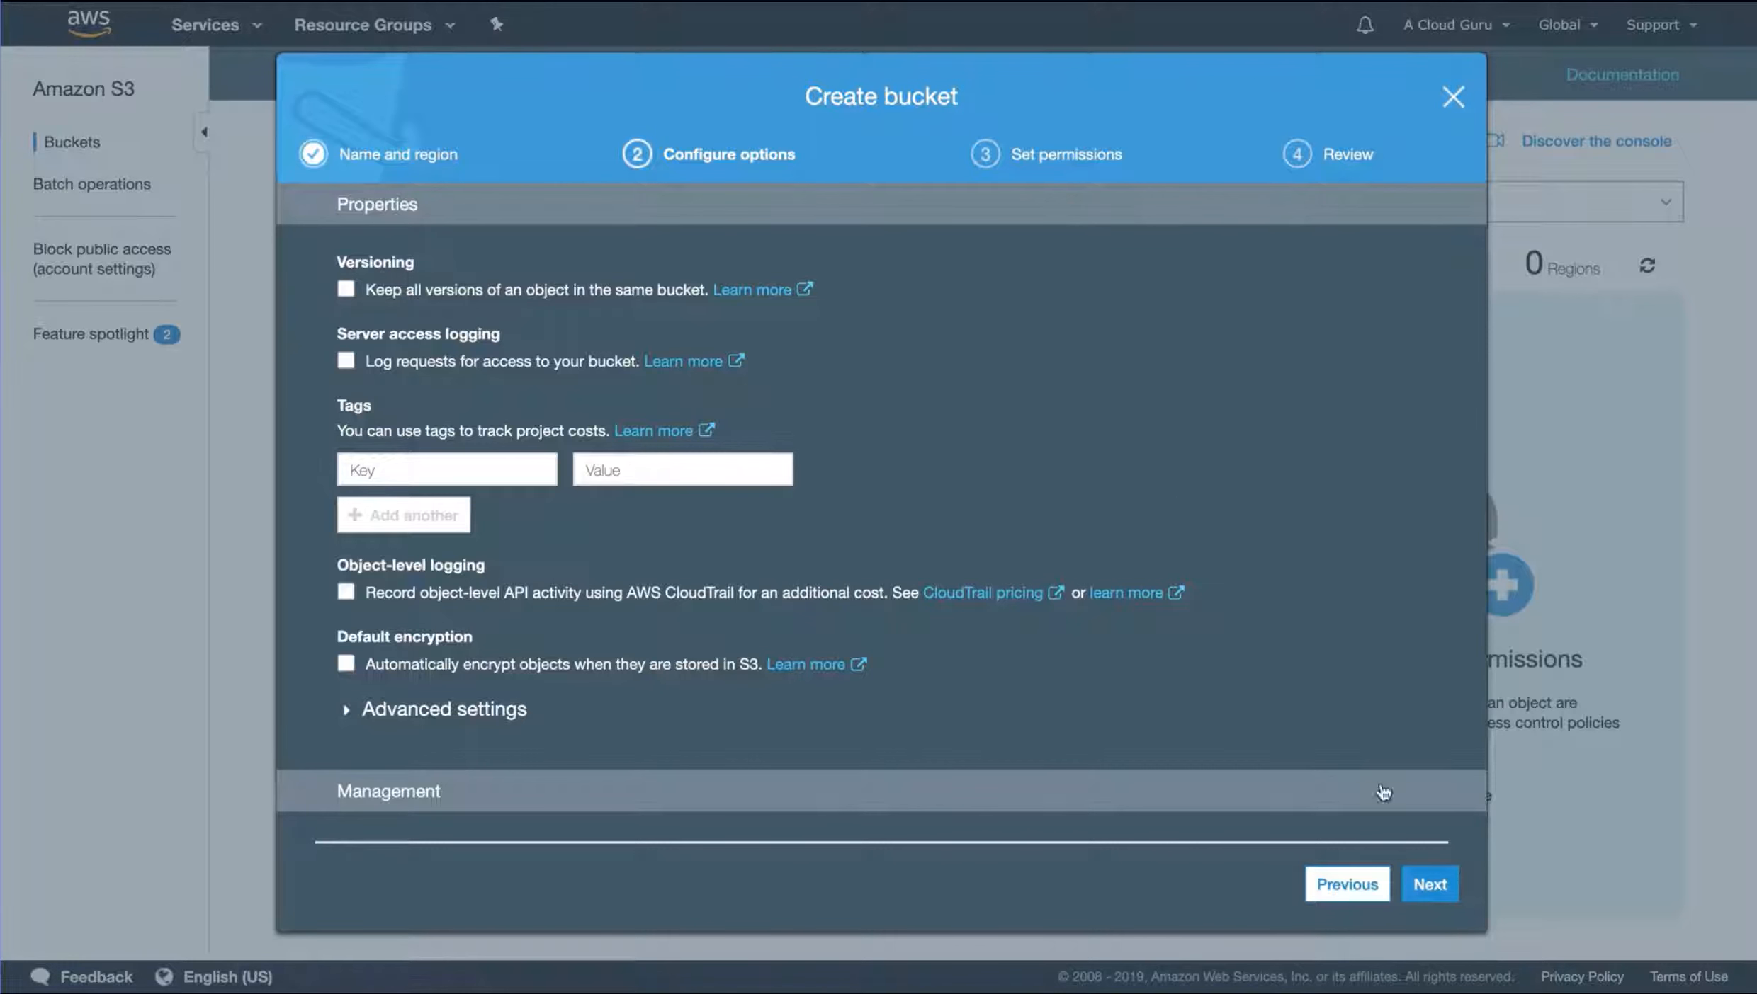
{"action": "left_click", "coordinate": [1428, 887]}
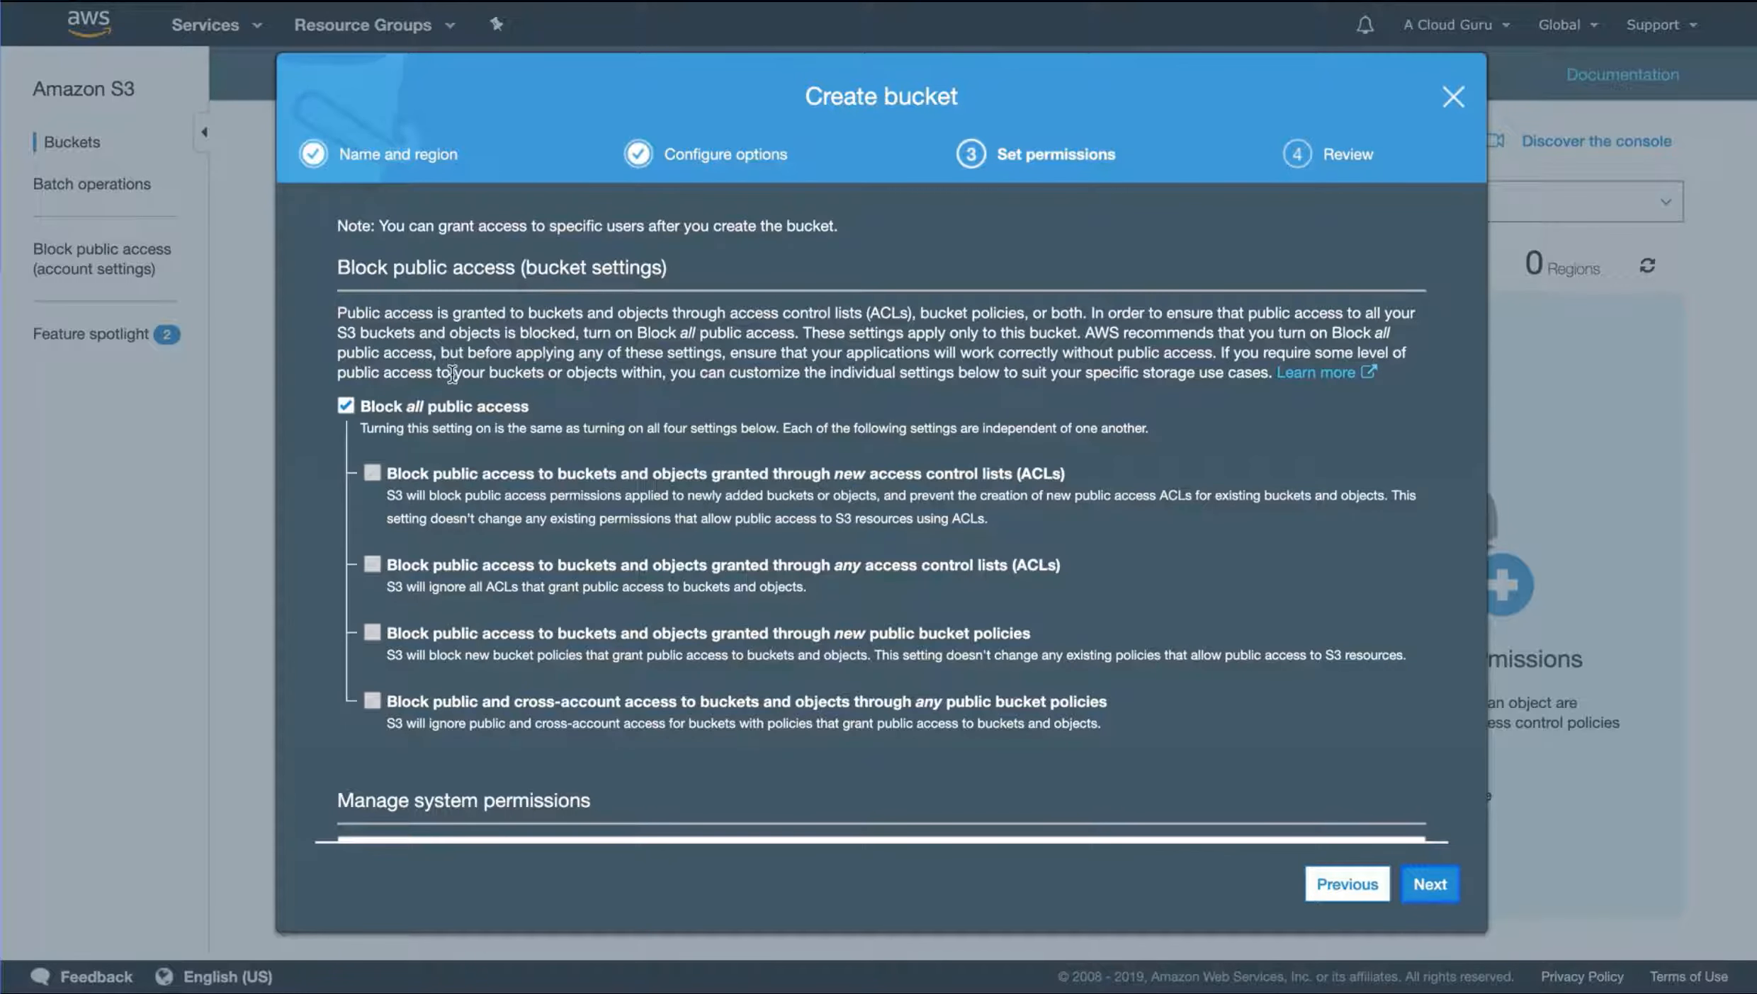
Turn off Block all public access for the new bucket and create it
{"action": "left_click", "coordinate": [346, 407]}
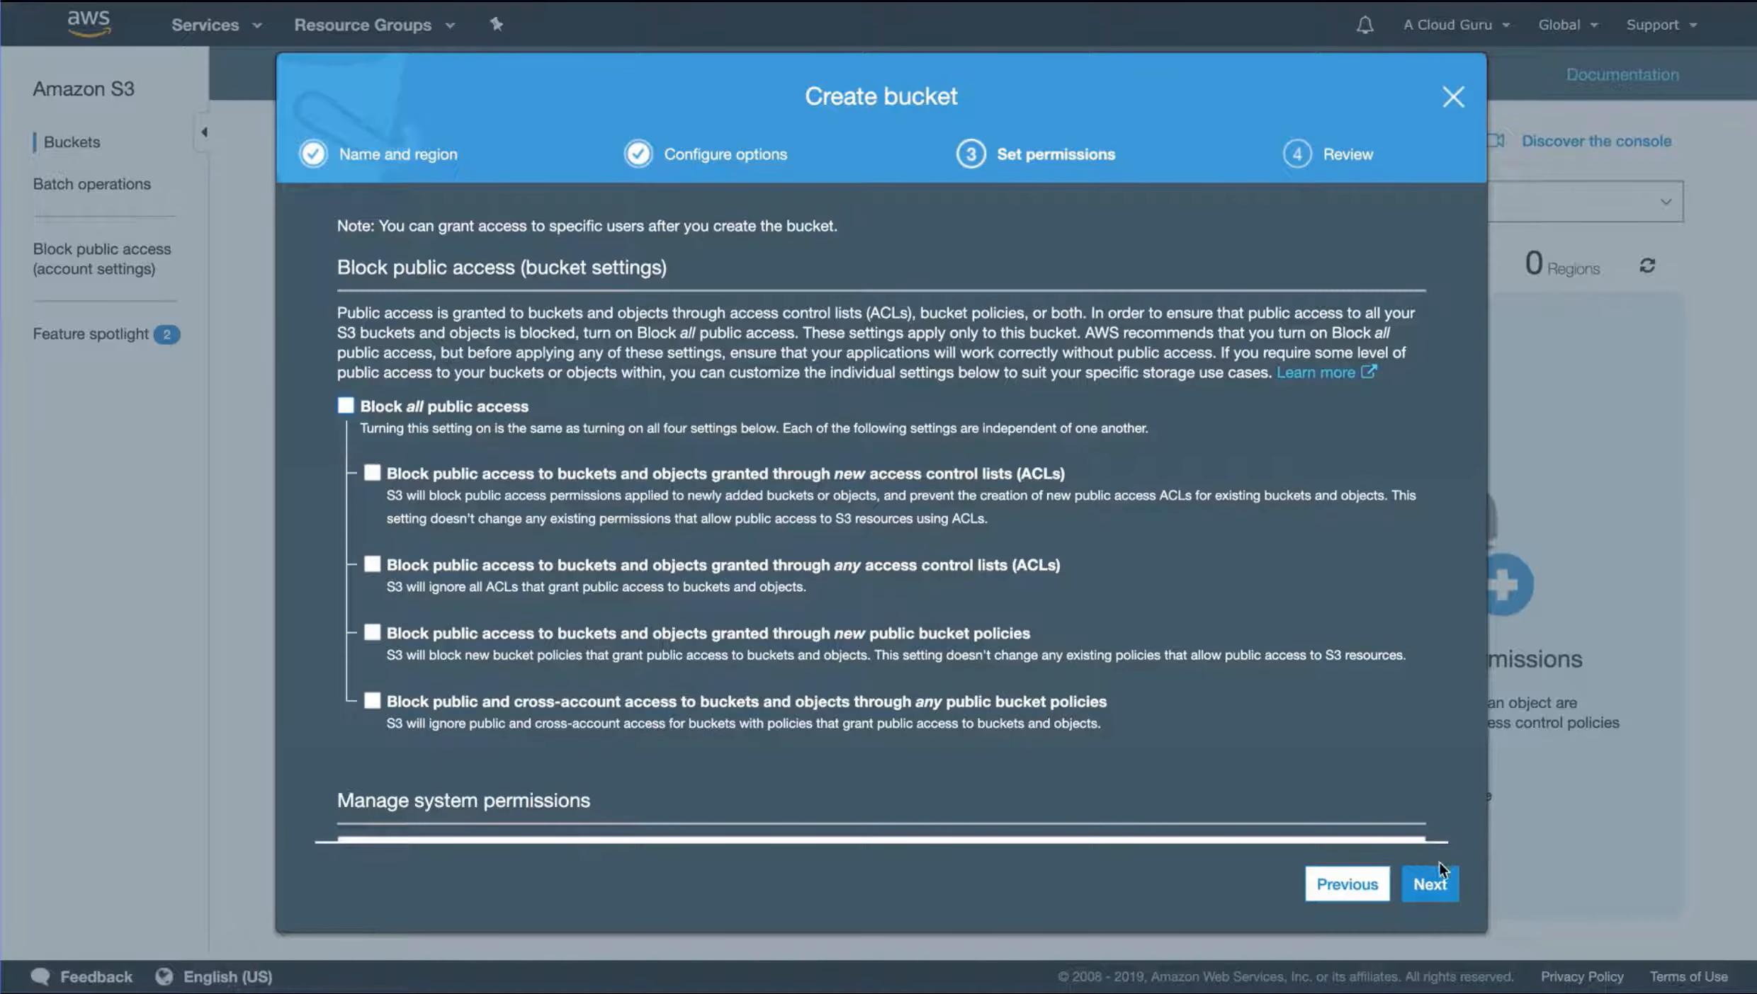
{"action": "left_click", "coordinate": [1429, 885]}
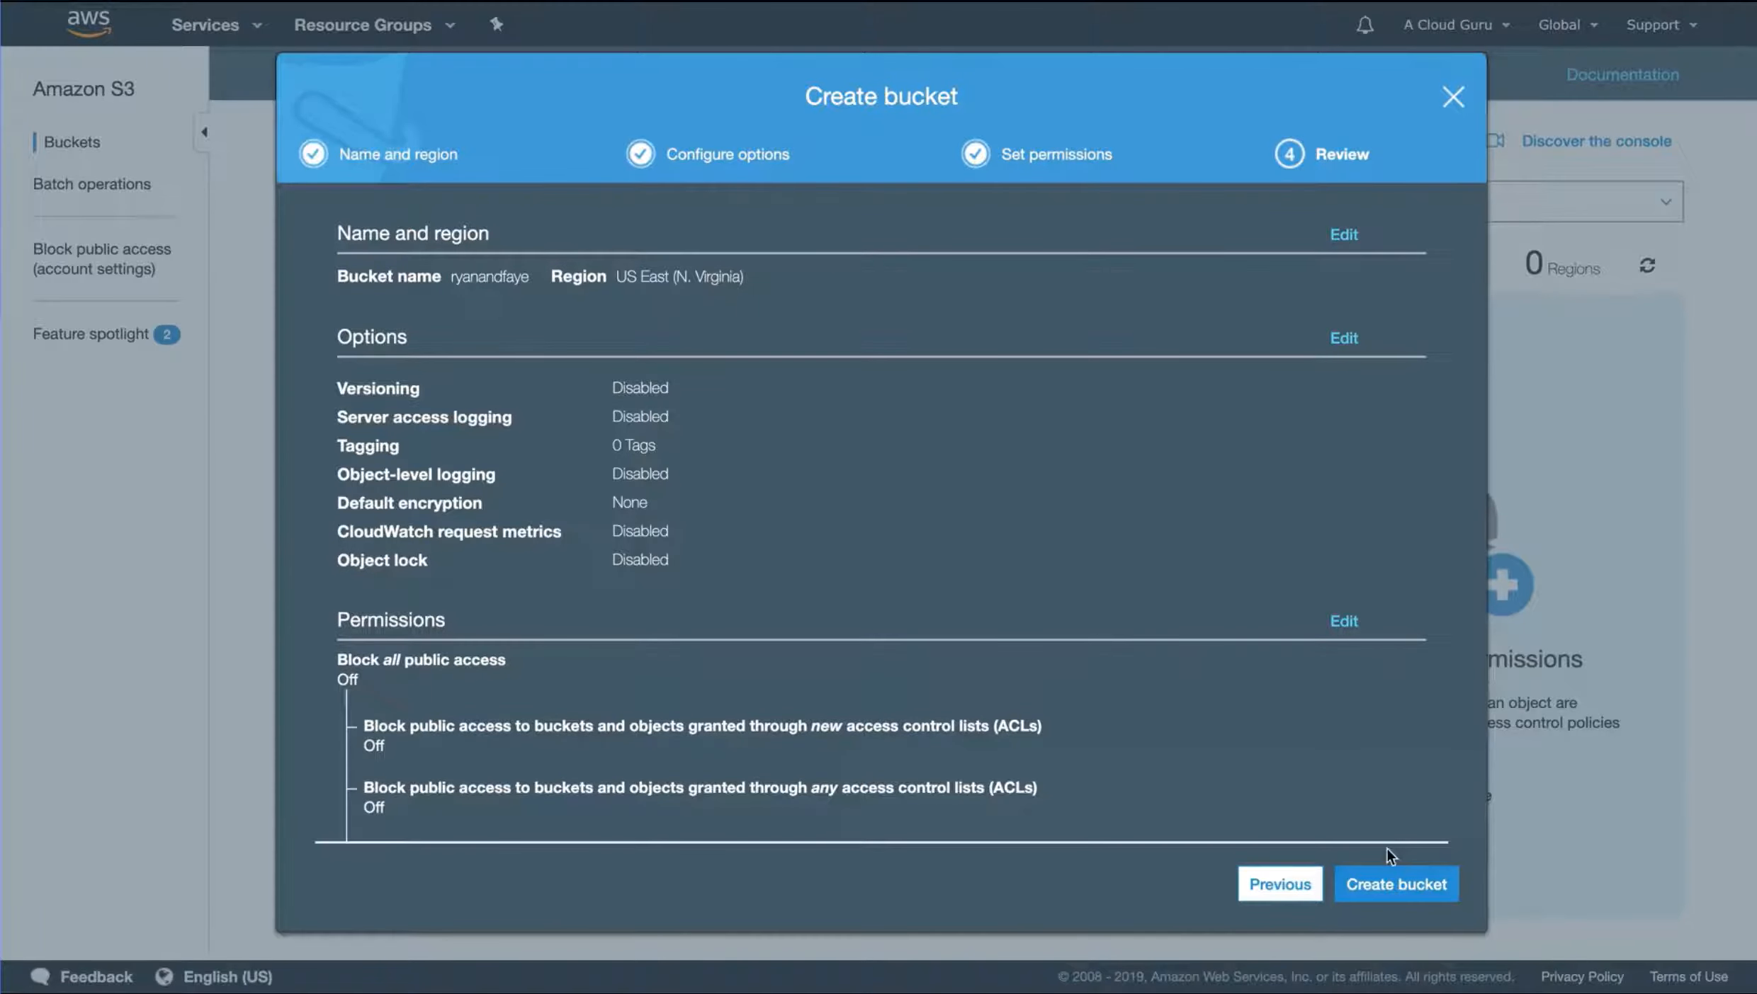
{"action": "left_click", "coordinate": [1389, 879]}
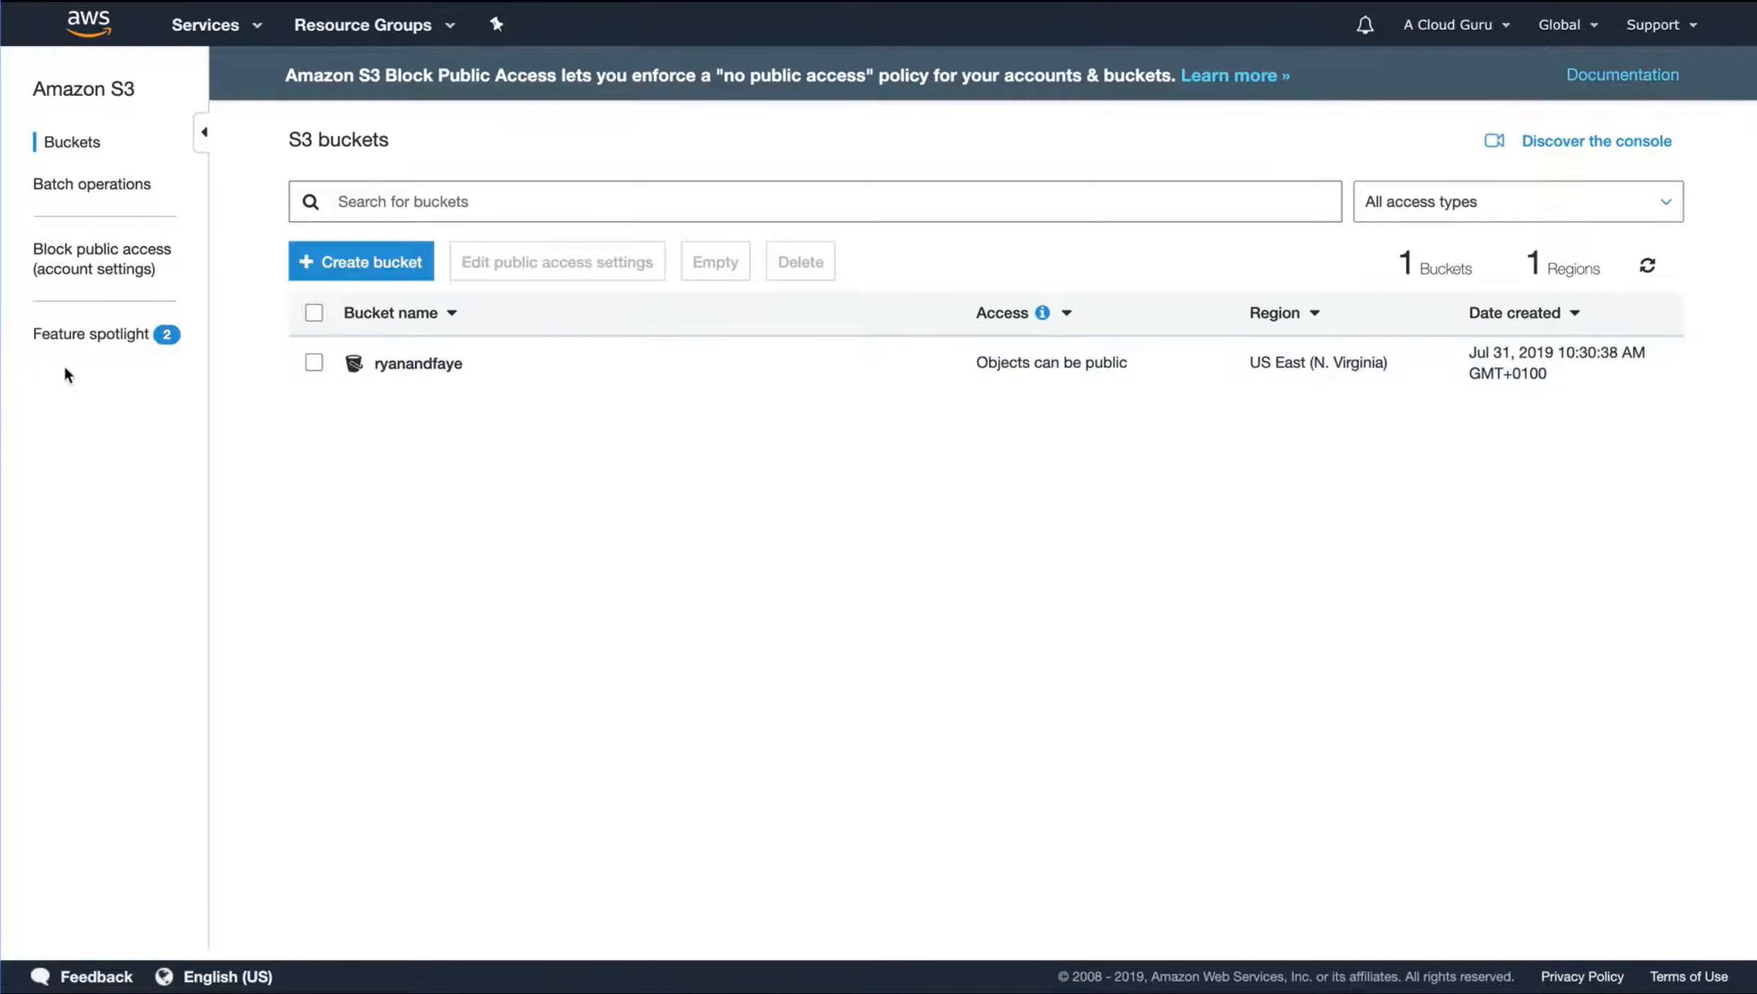
{"action": "left_click", "coordinate": [312, 364]}
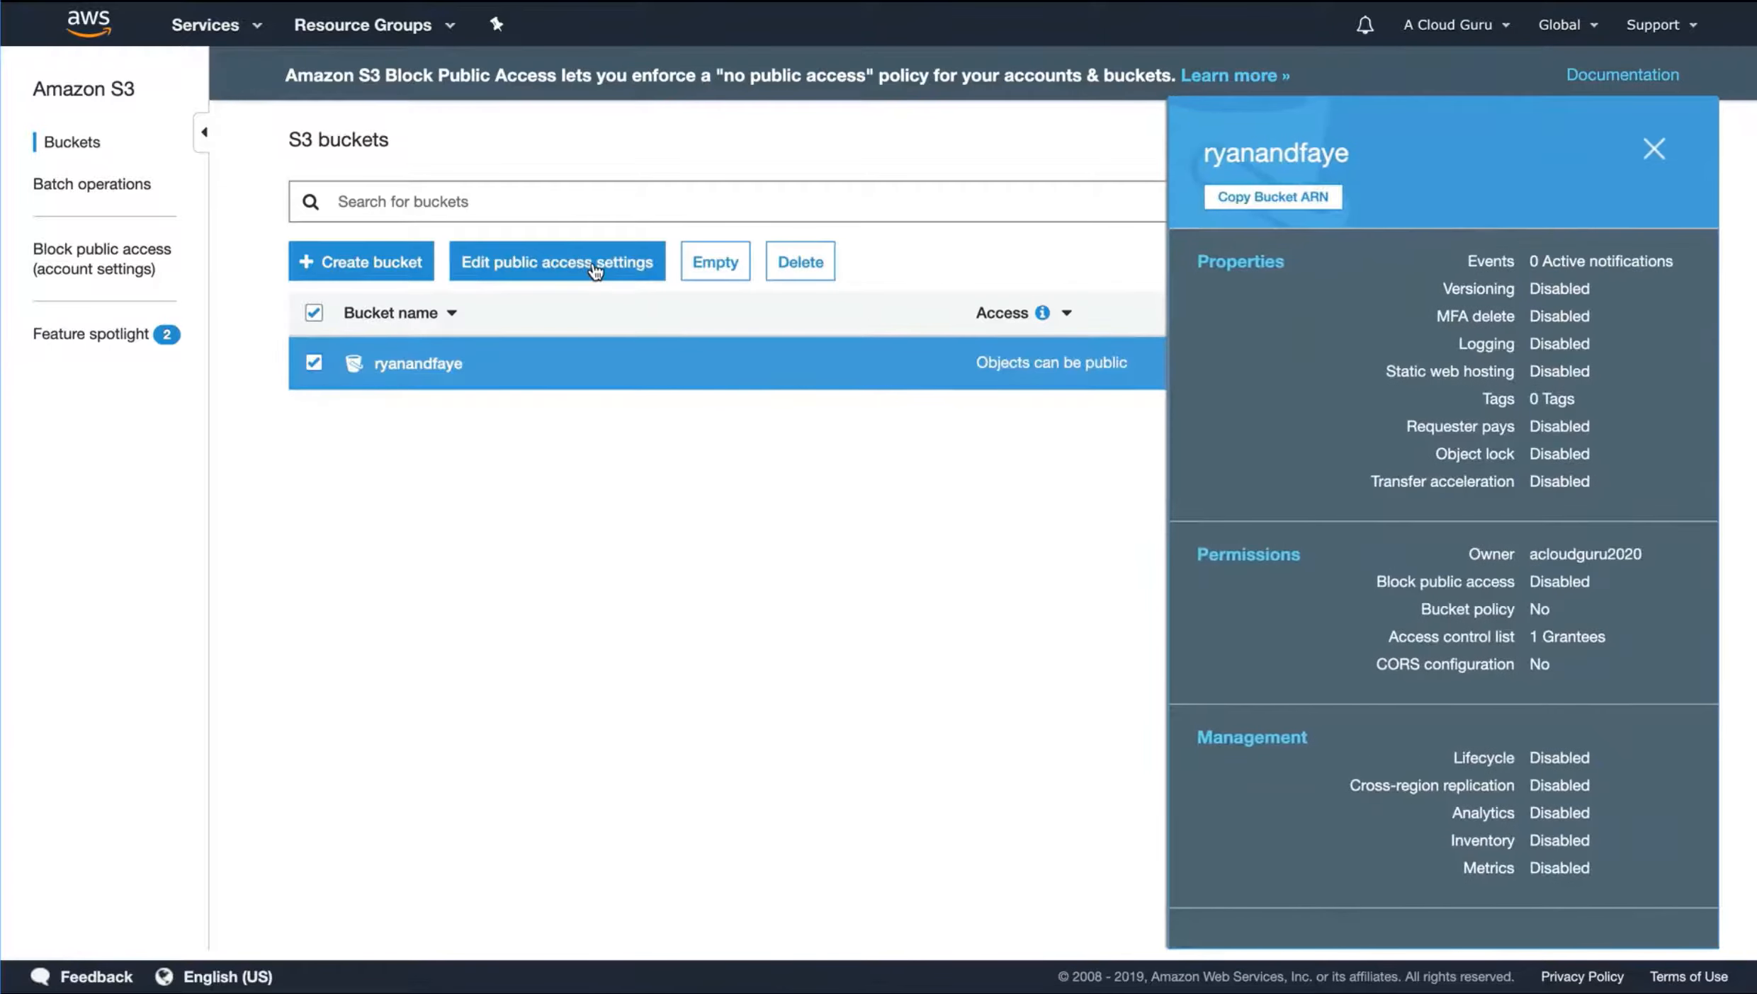
{"action": "left_click", "coordinate": [581, 262]}
{"action": "left_click", "coordinate": [323, 398]}
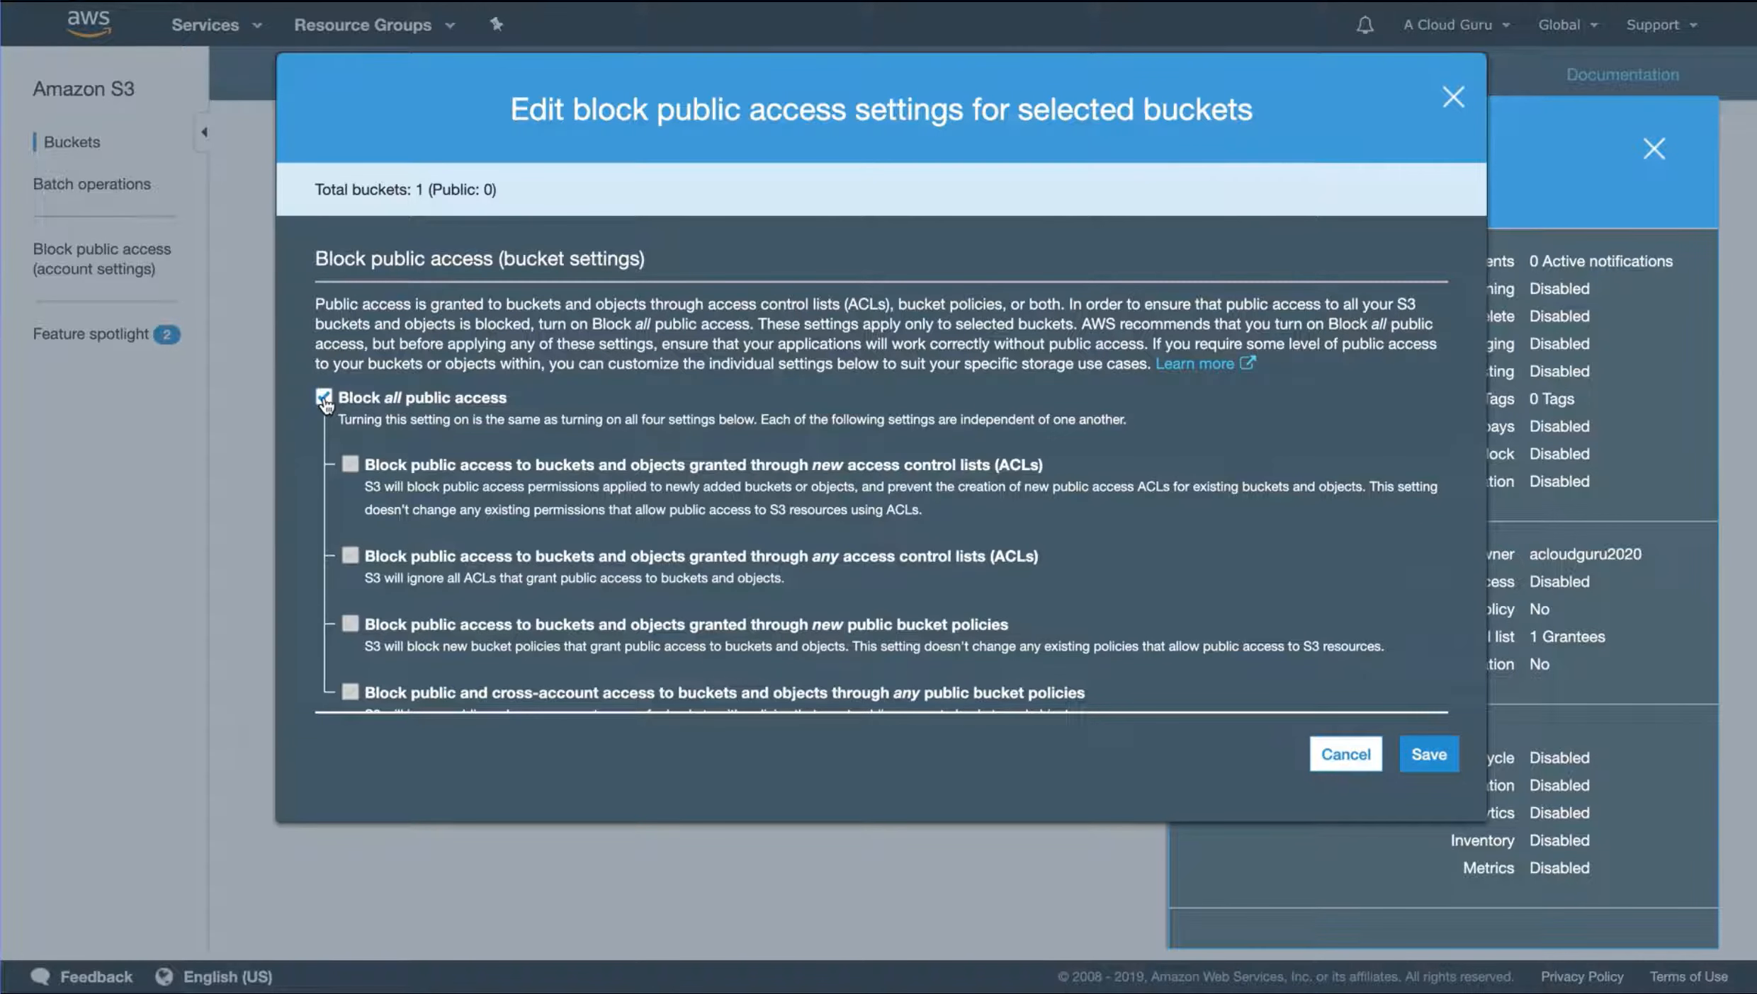
{"action": "left_click", "coordinate": [1346, 755]}
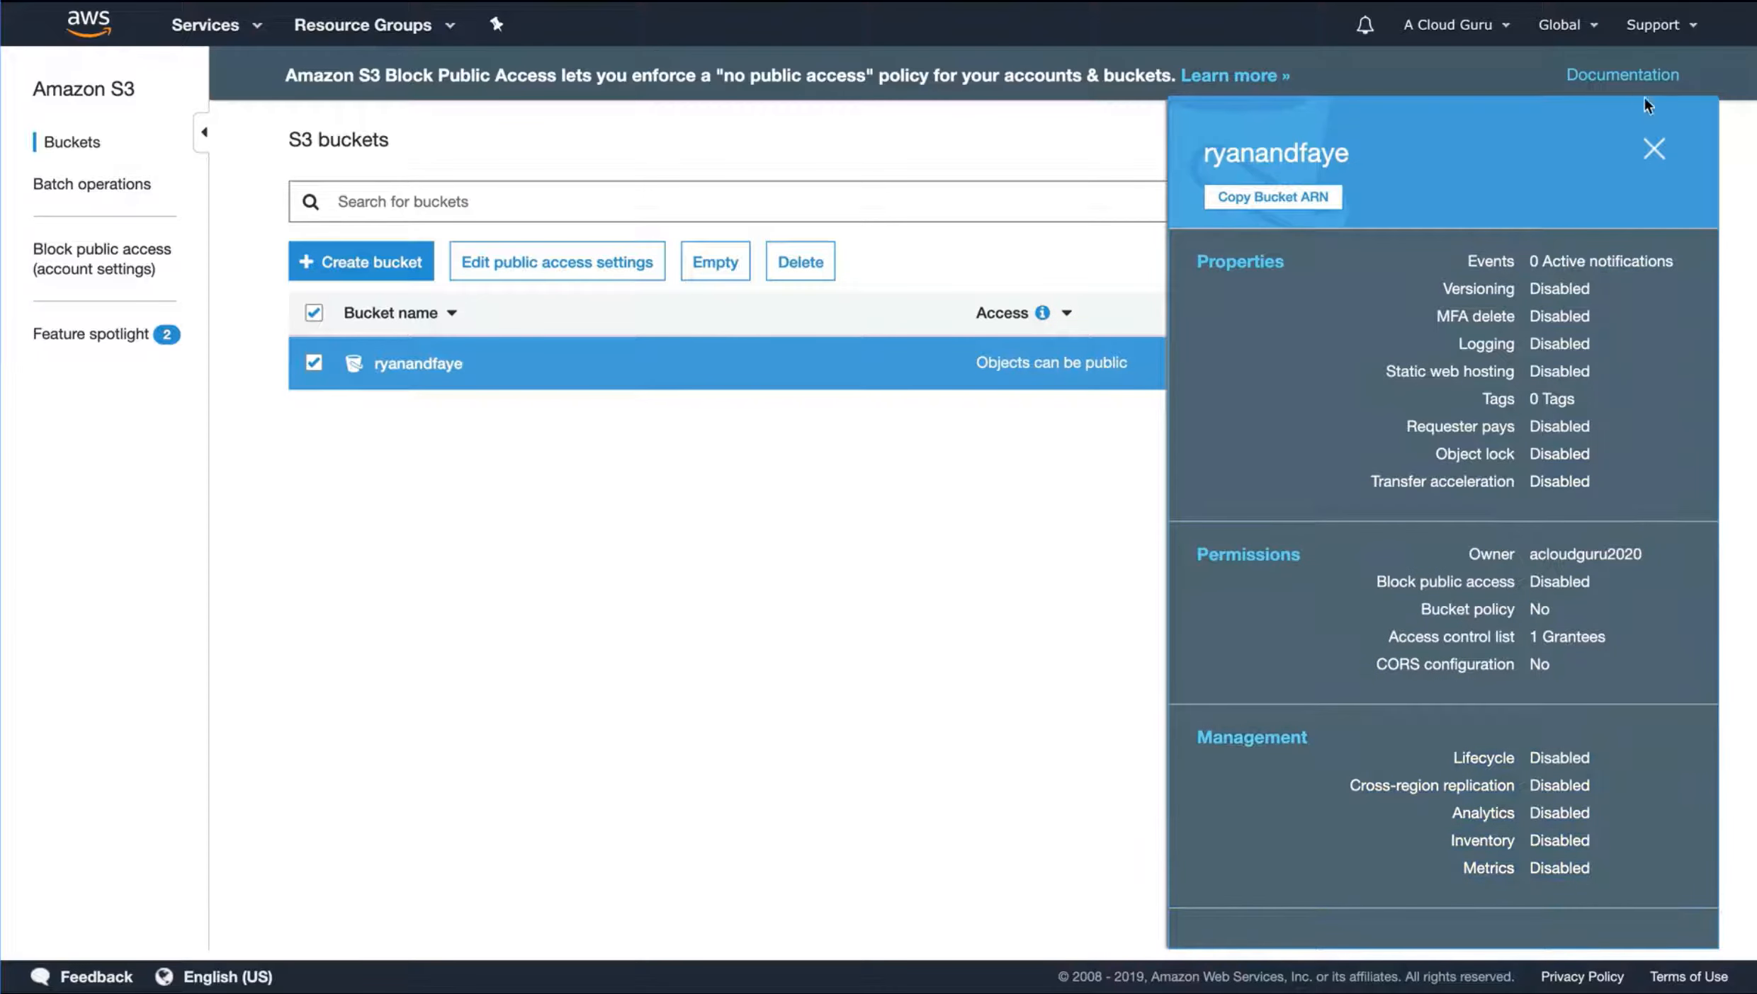
{"action": "left_click", "coordinate": [1654, 148]}
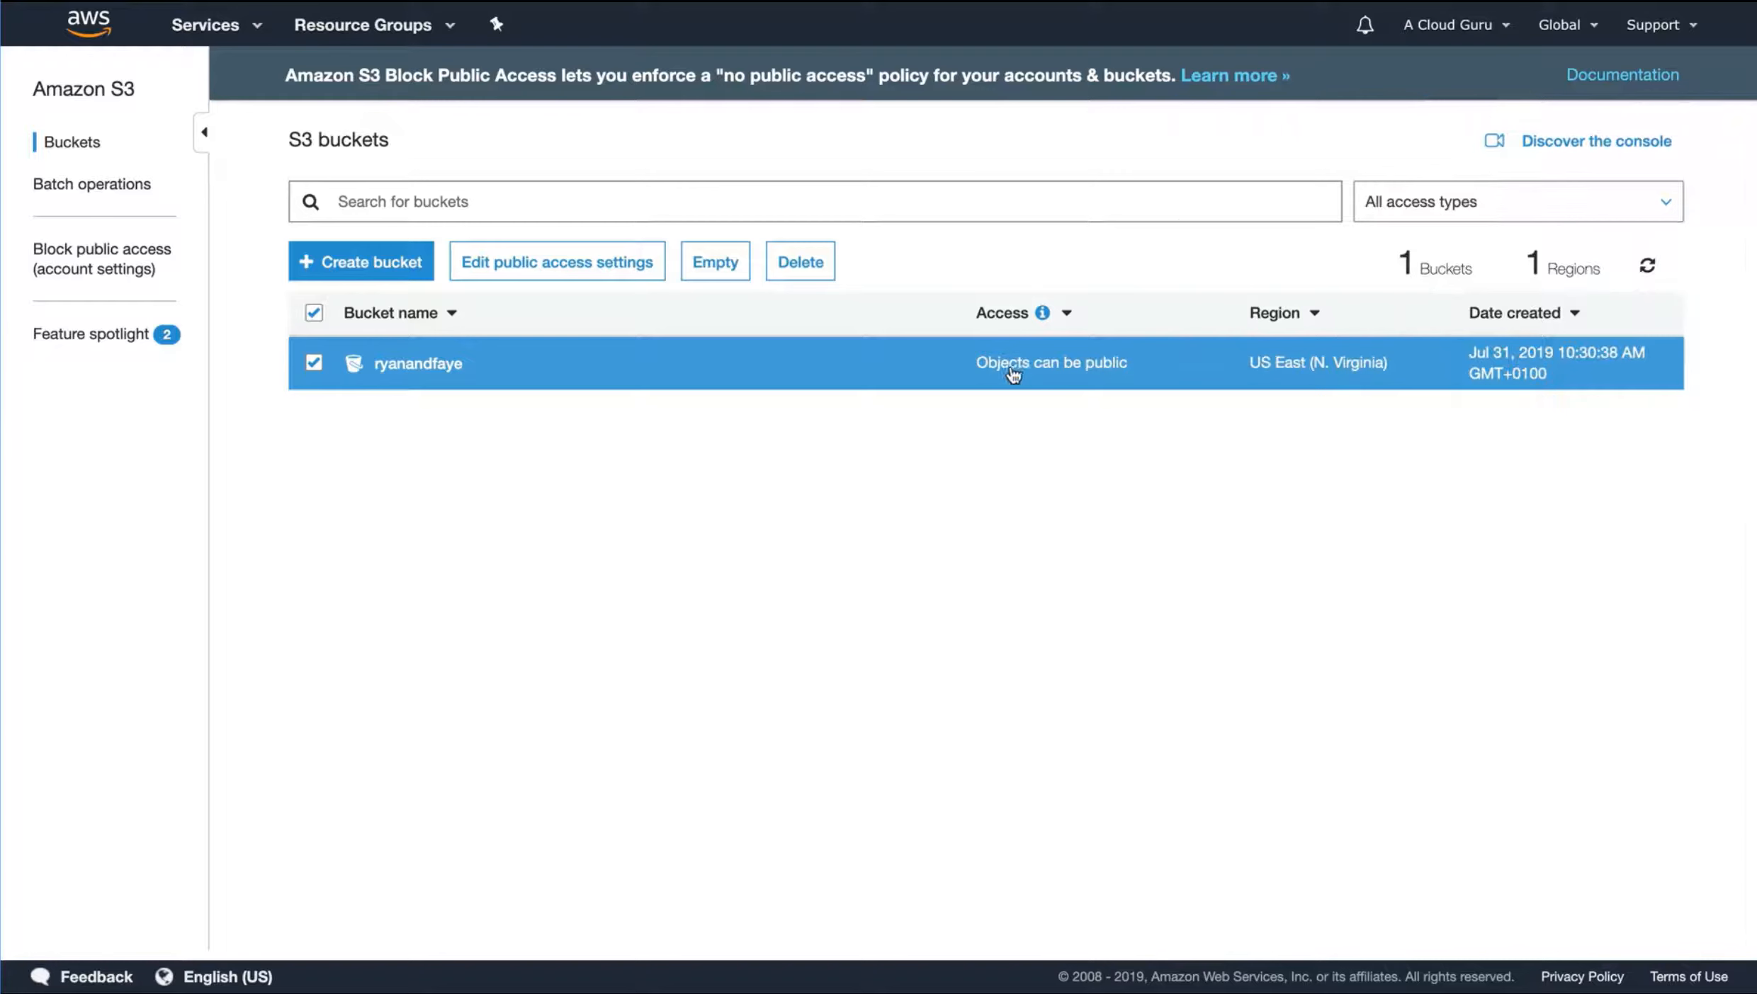
Open the new bucket and upload jeffbarr.jpg and fayeryan-replay.jpg from the Downloads folder
{"action": "left_click", "coordinate": [404, 364]}
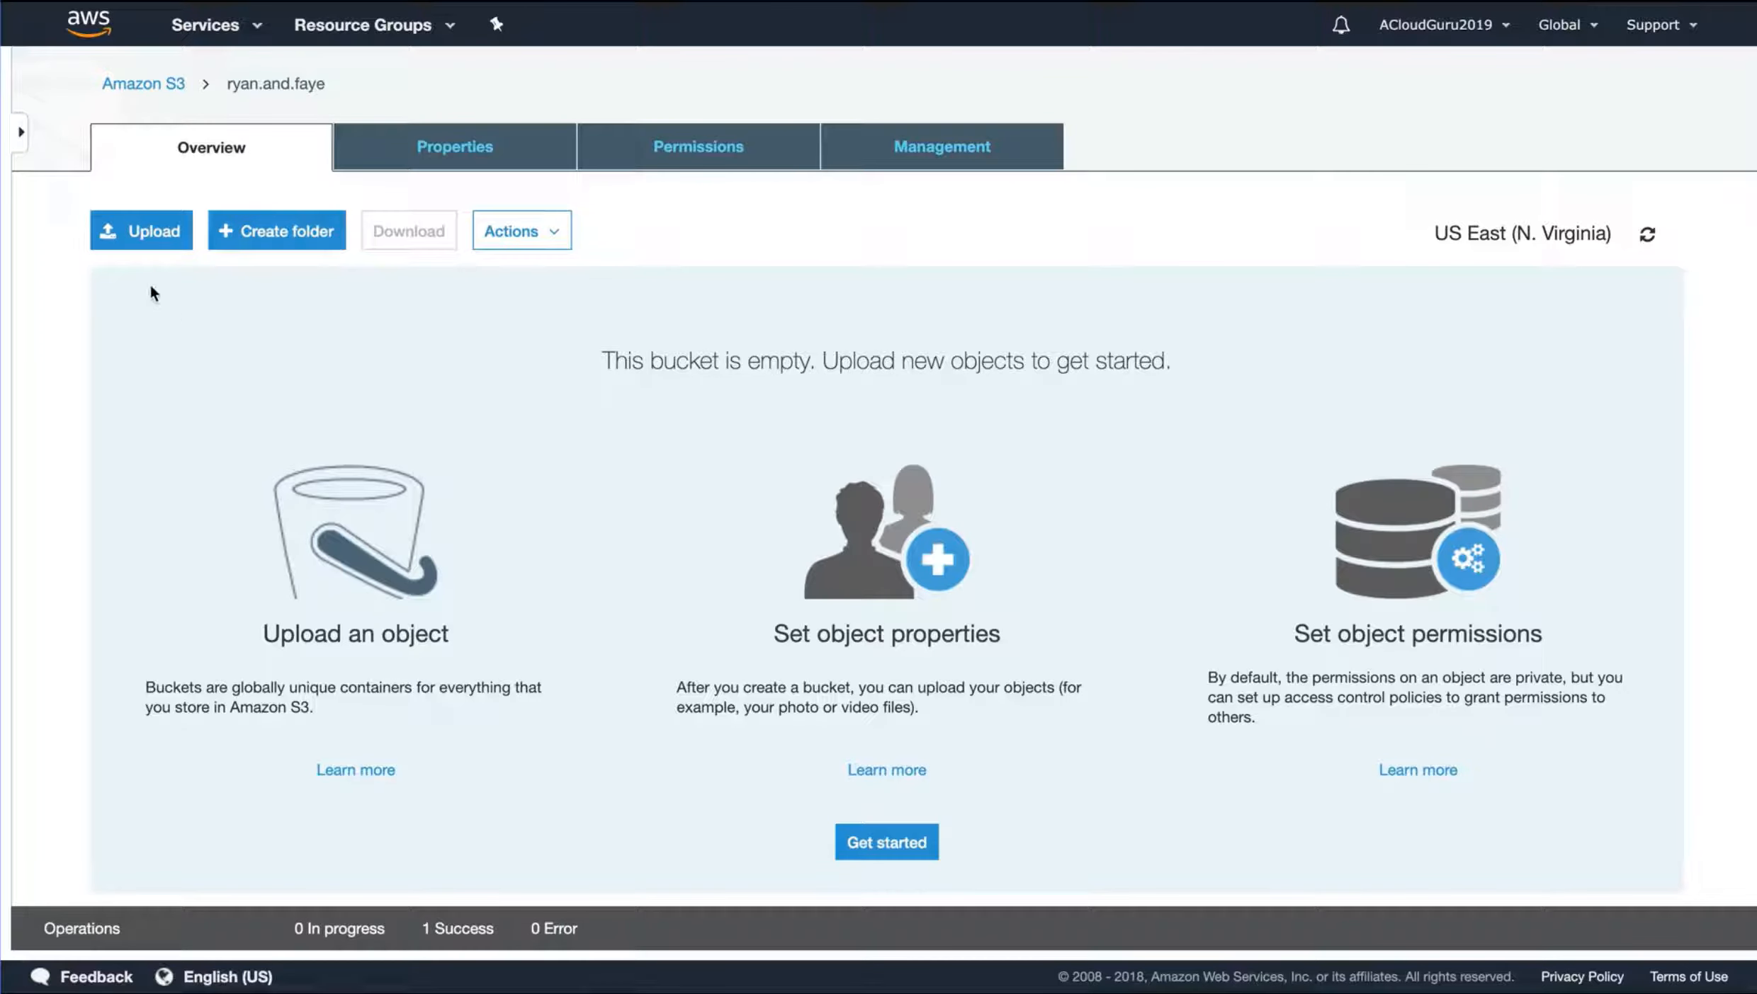
{"action": "left_click", "coordinate": [145, 244]}
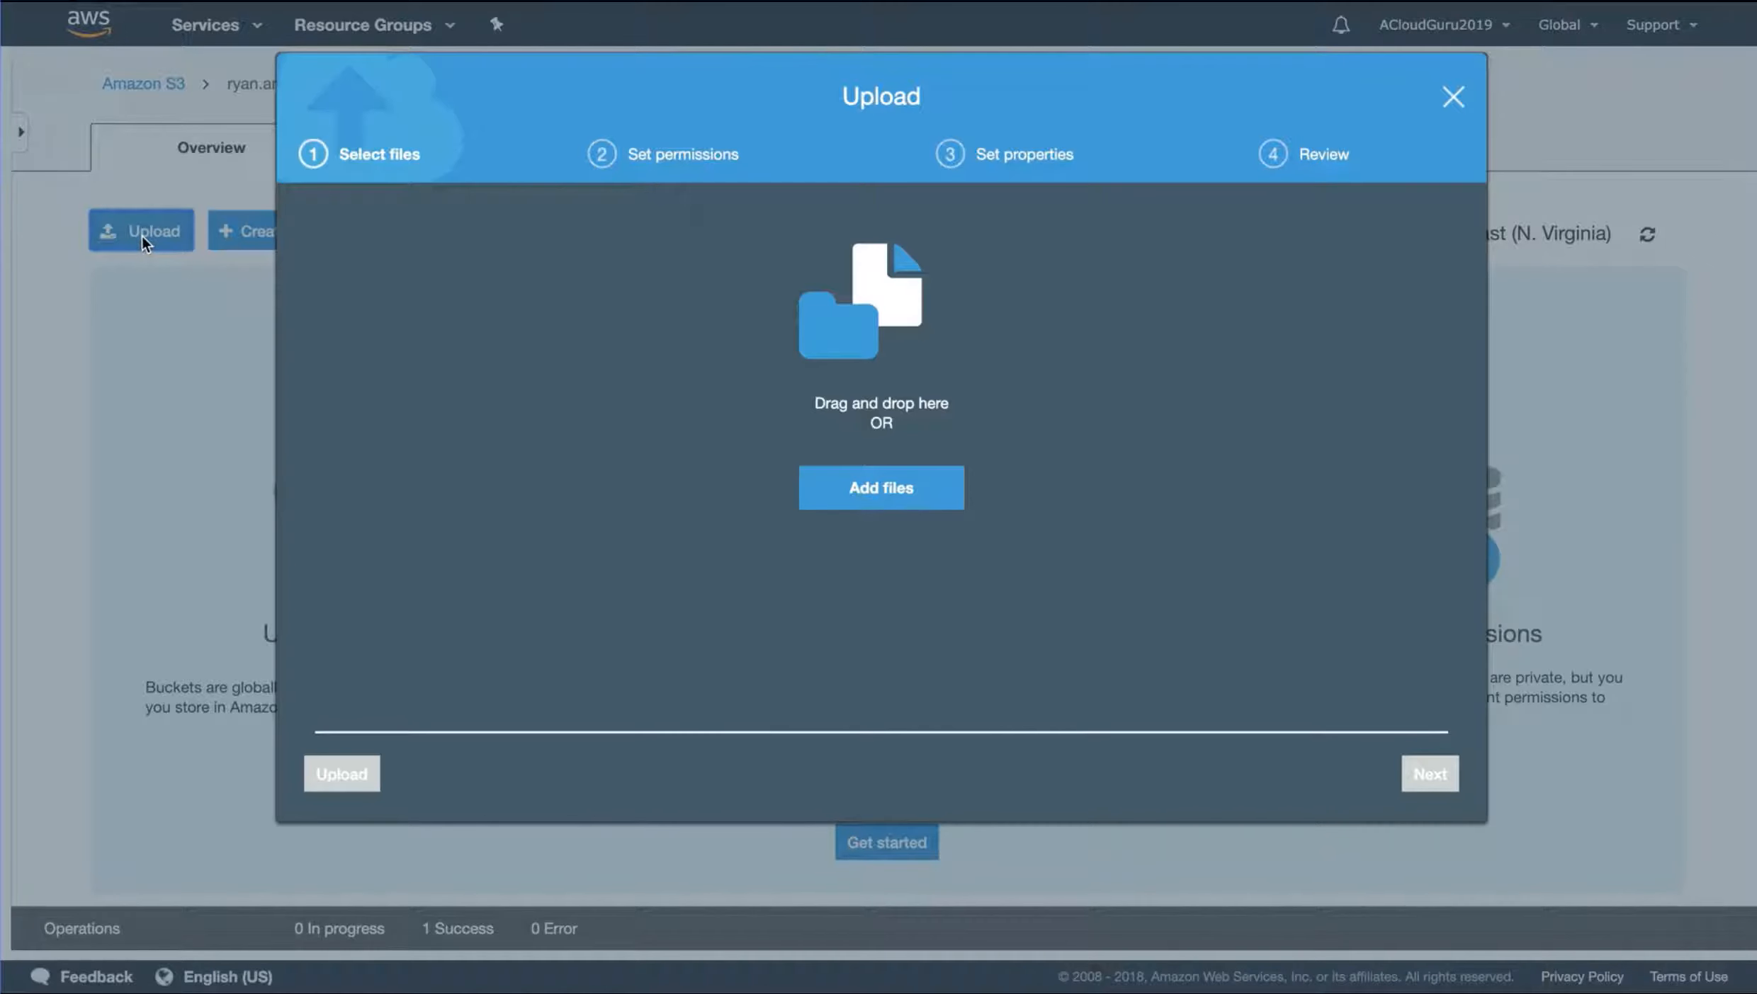
{"action": "left_click", "coordinate": [876, 491]}
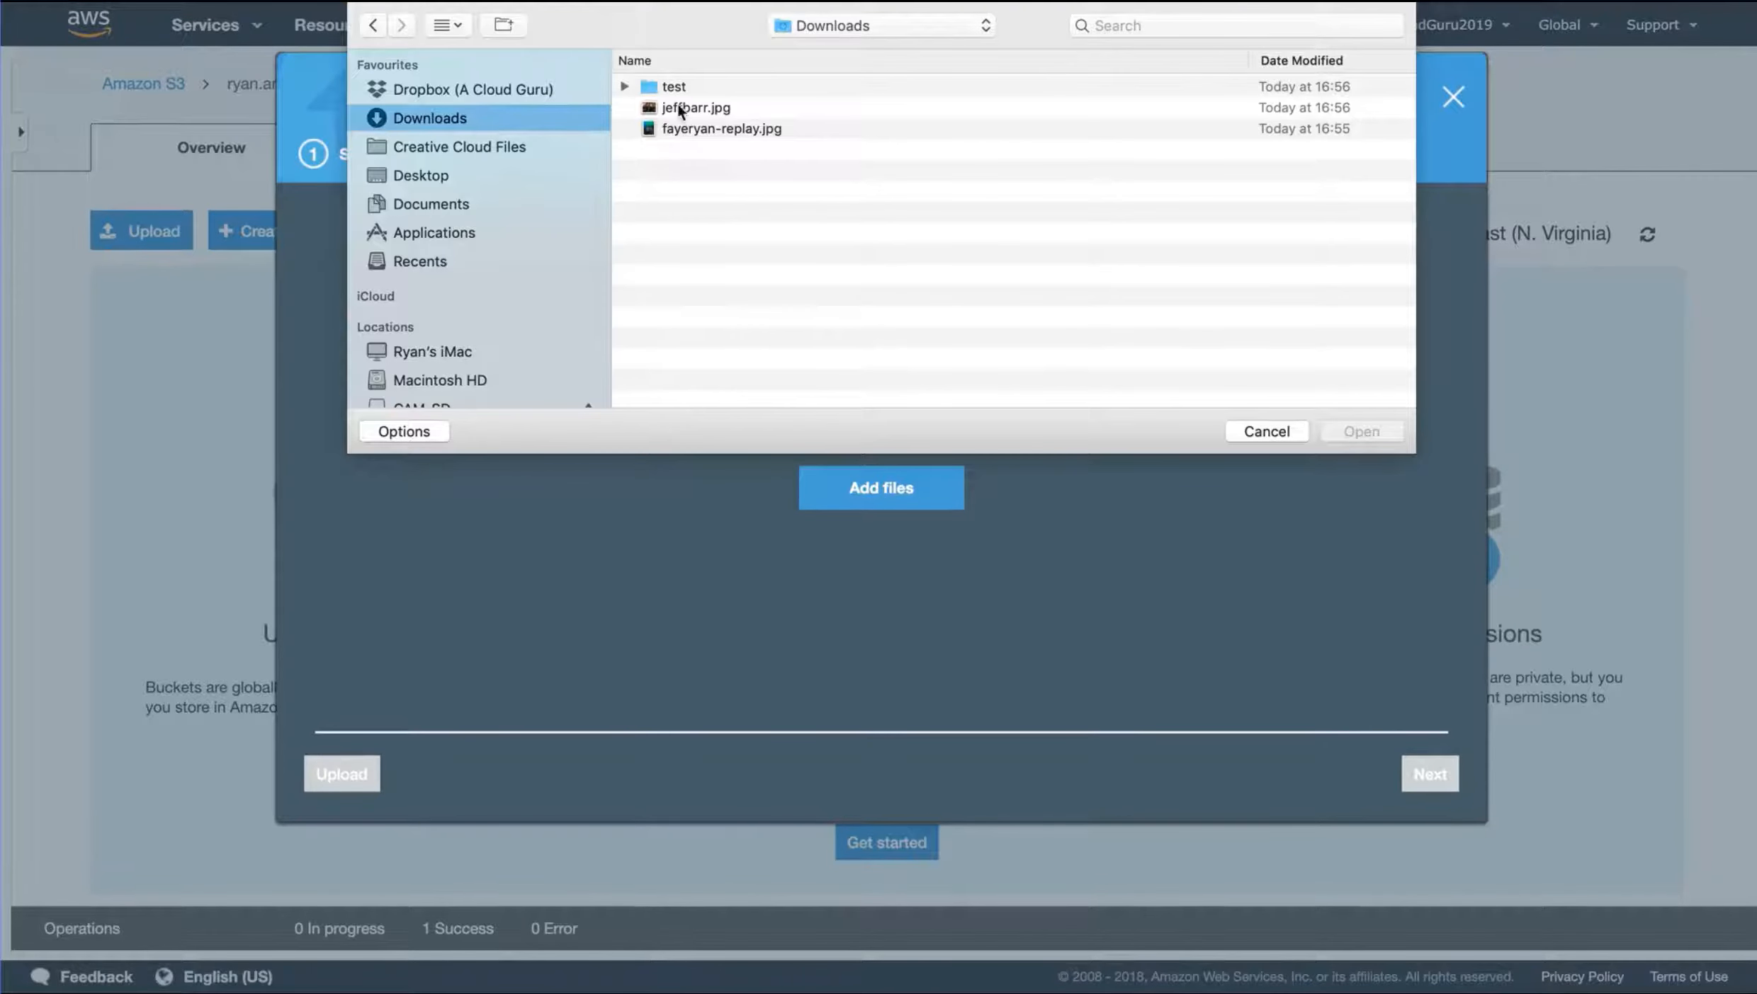
{"action": "left_click", "coordinate": [679, 106]}
{"action": "left_click", "coordinate": [711, 129], "text": "shift"}
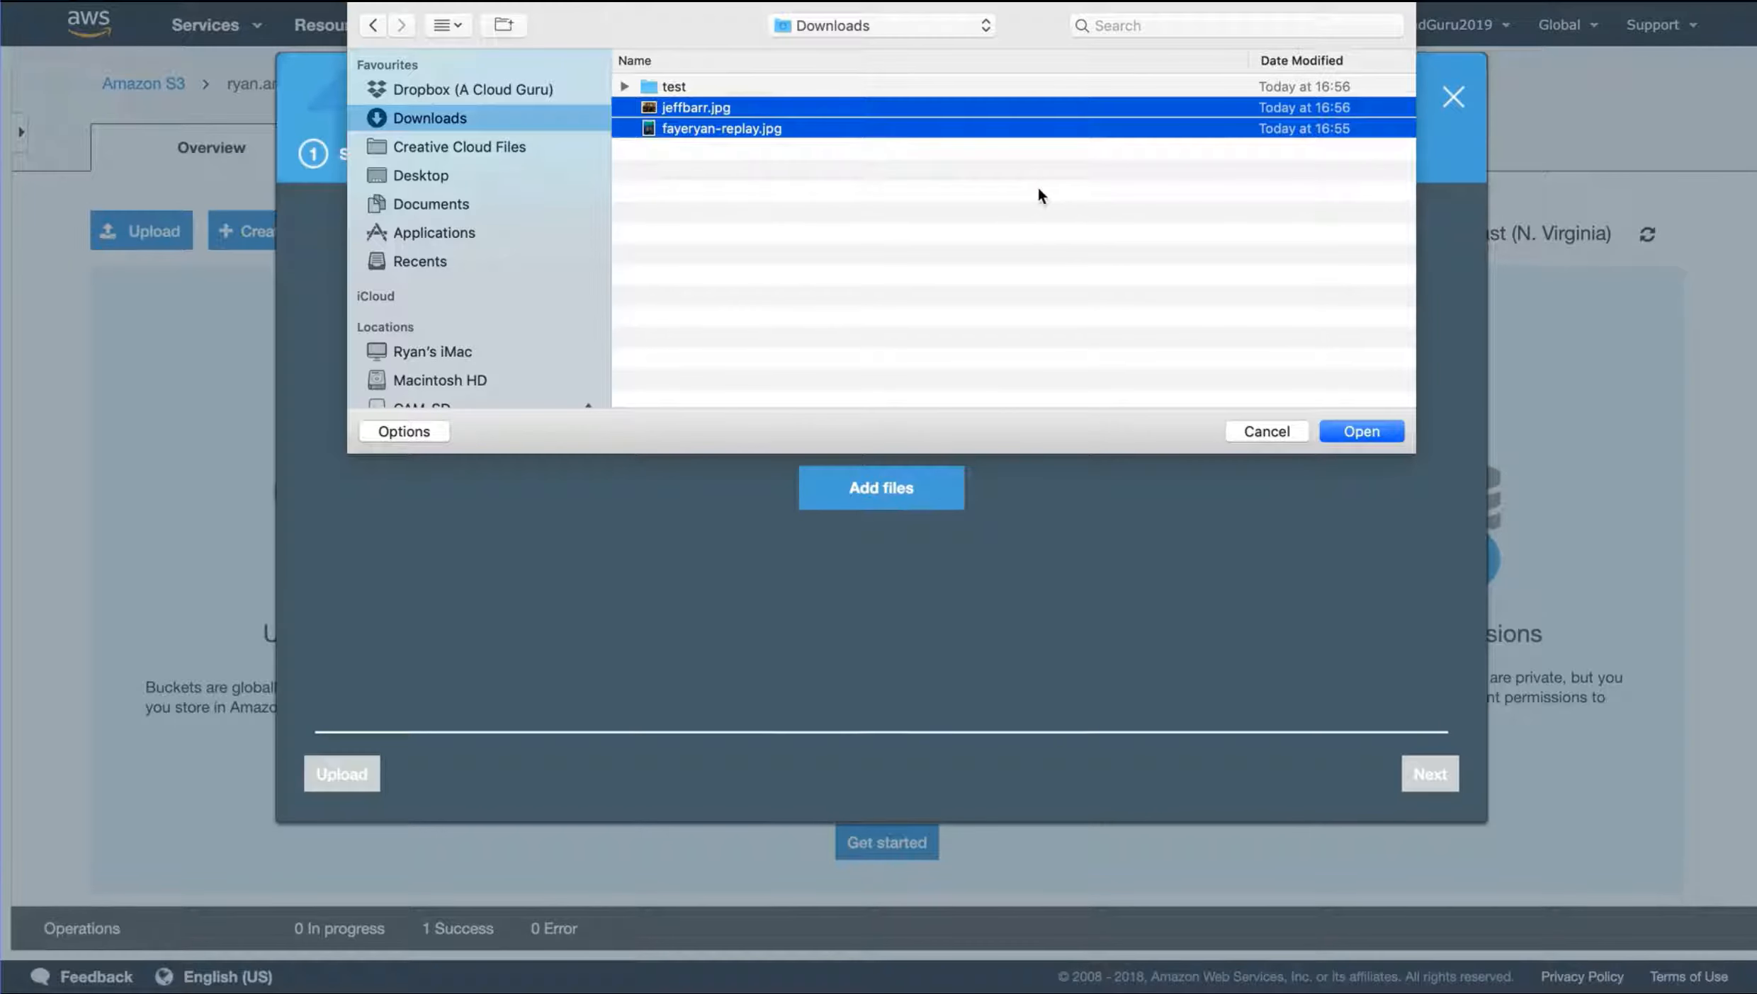
{"action": "left_click", "coordinate": [1359, 431]}
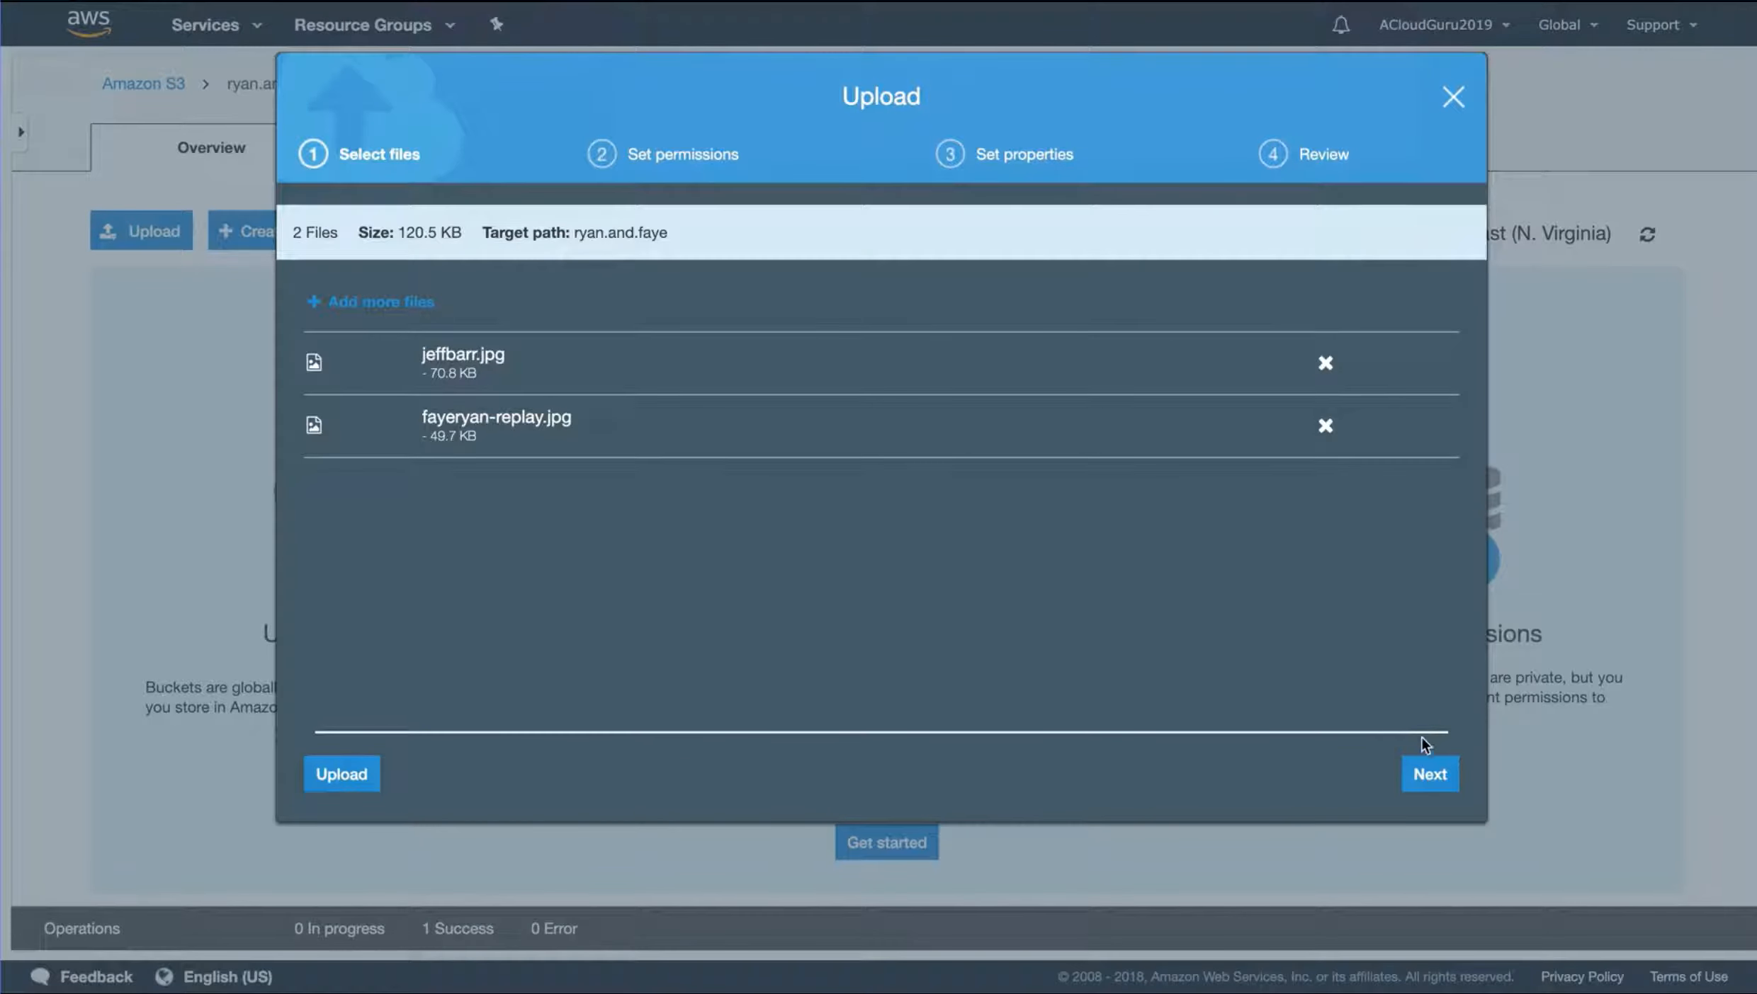
{"action": "left_click", "coordinate": [341, 775]}
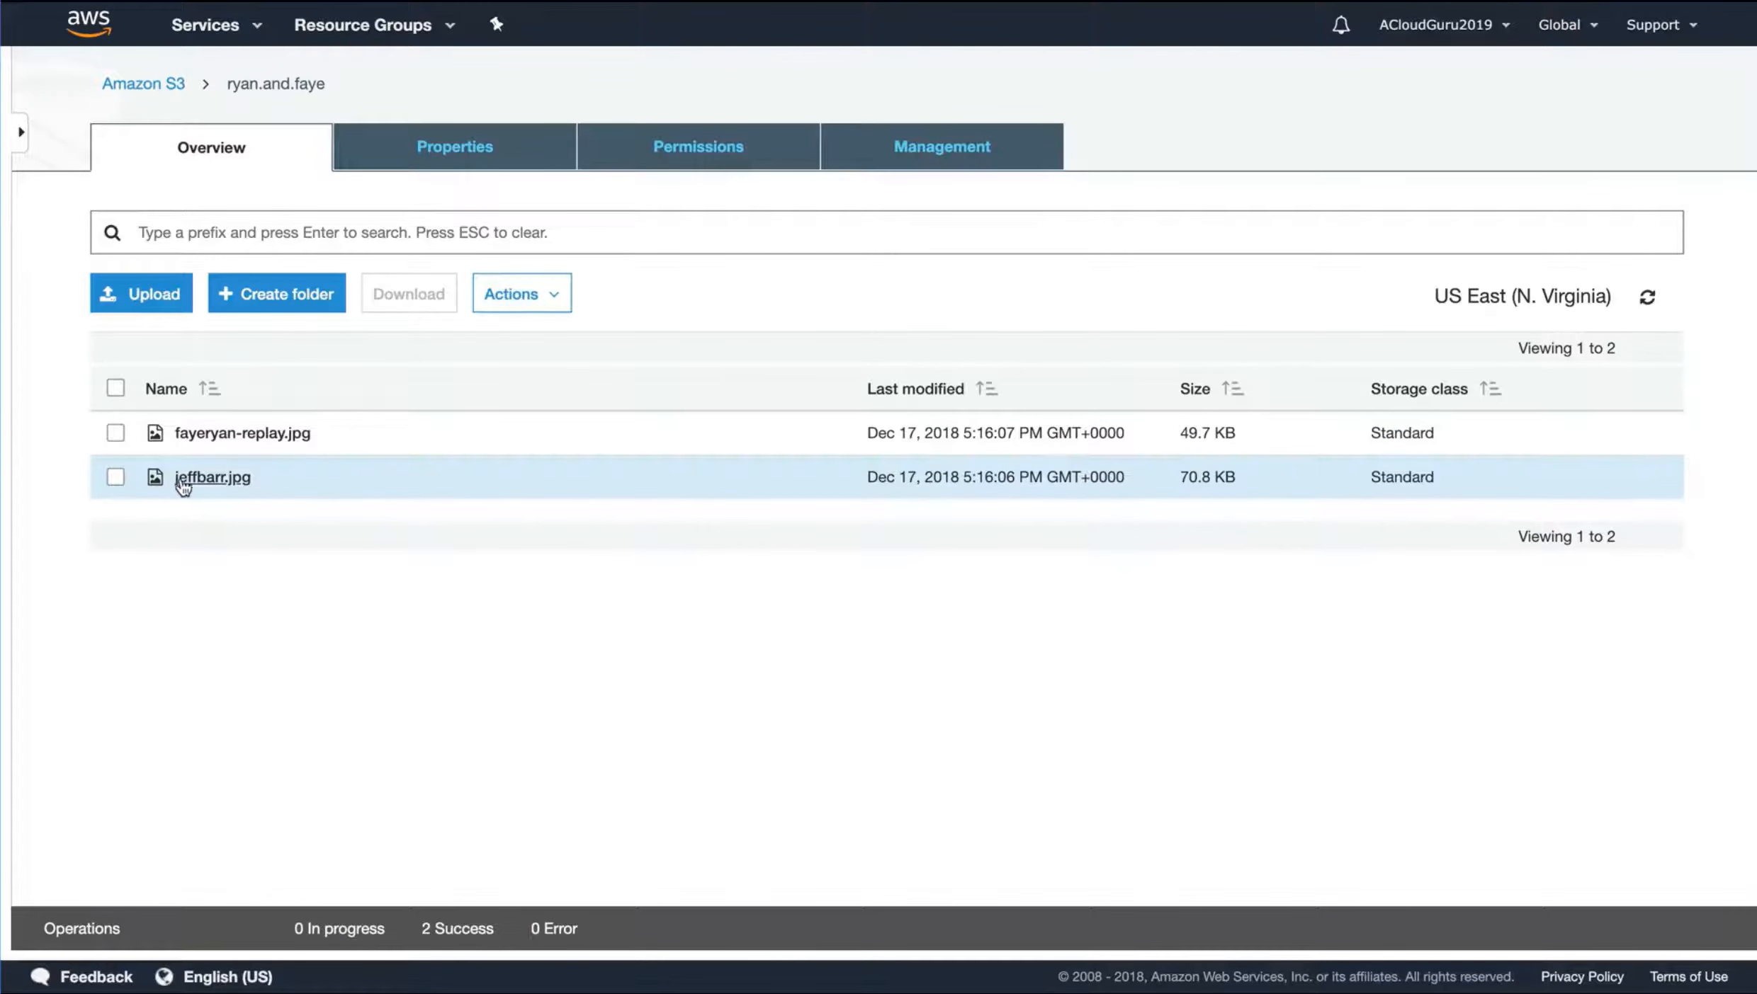
View the details of fayeryan-replay.jpg, test its object link in the browser and return to the details
{"action": "left_click", "coordinate": [245, 434]}
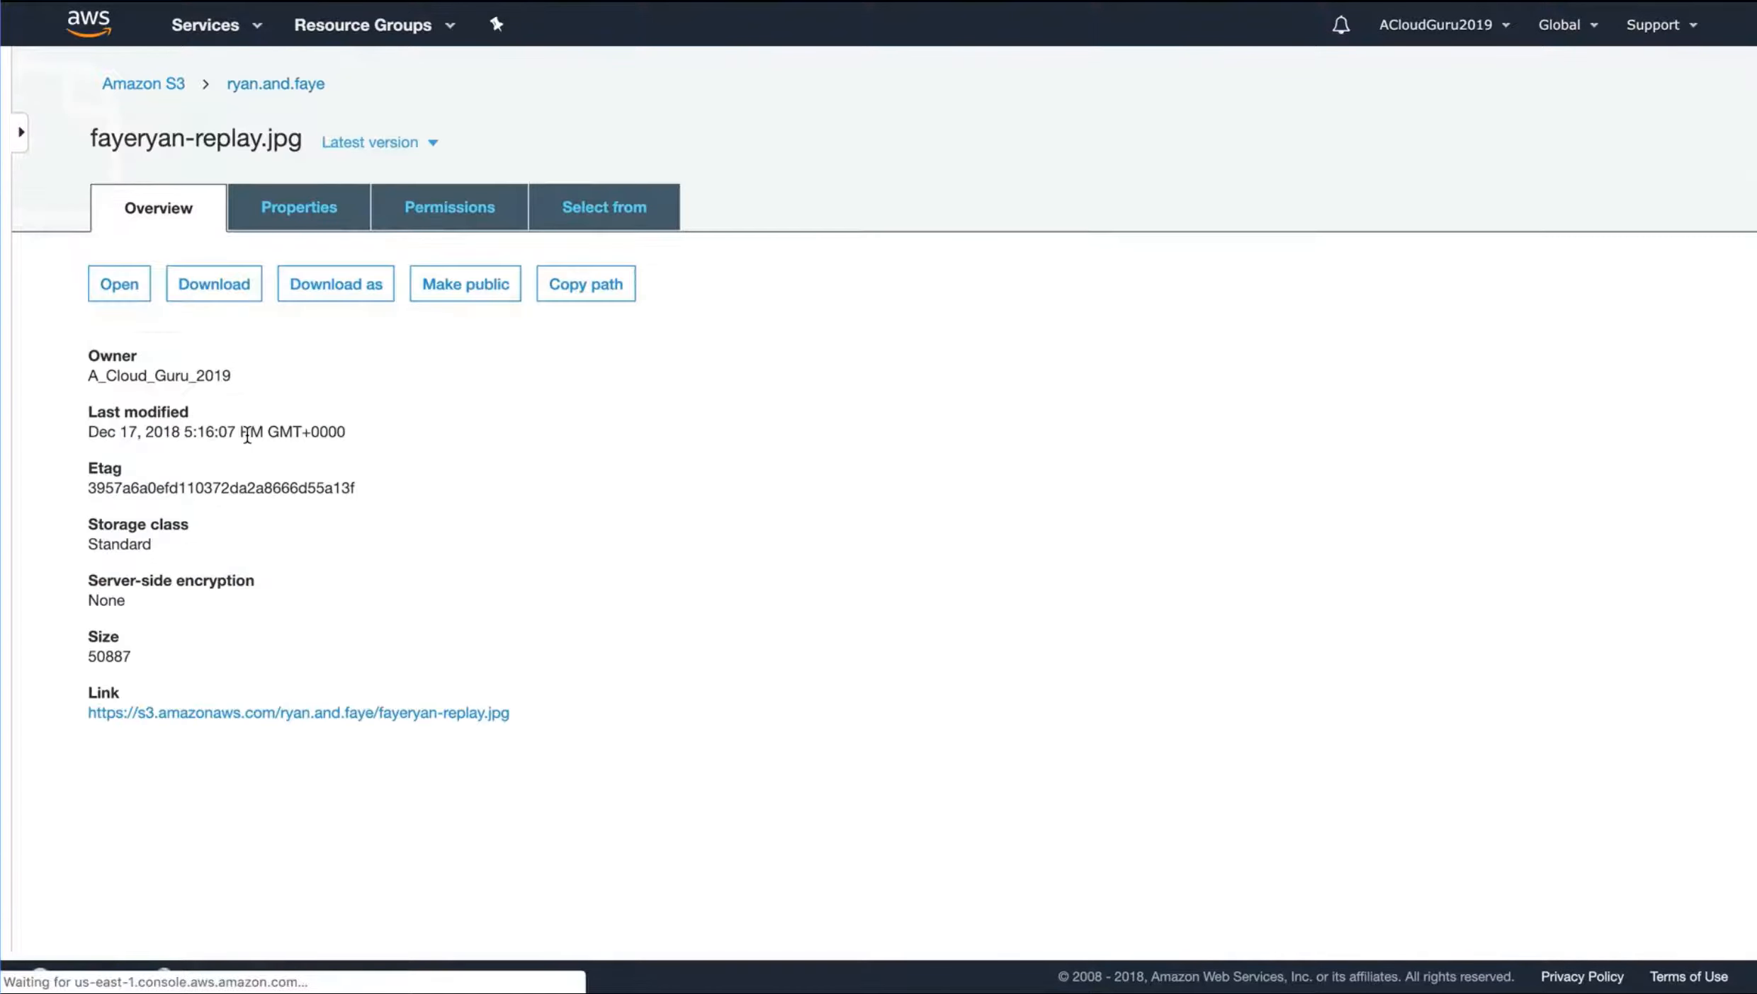
{"action": "left_click", "coordinate": [305, 717]}
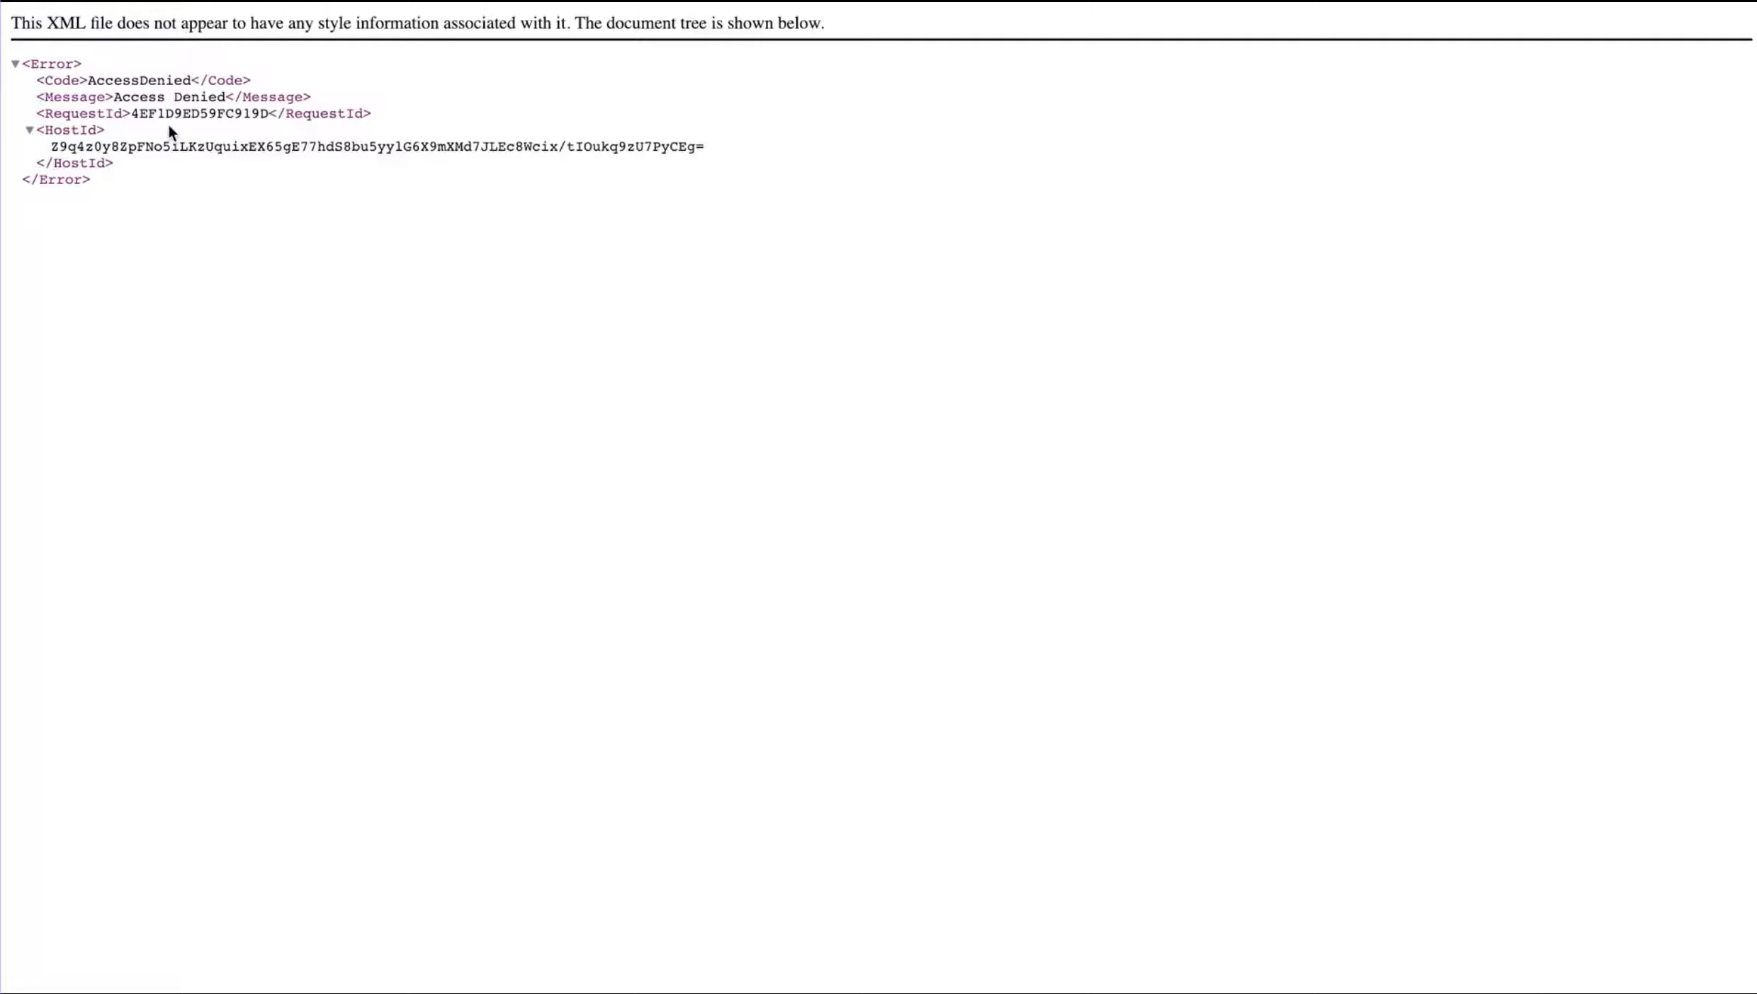
{"action": "scroll", "coordinate": [168, 125], "scroll_direction": "left", "scroll_amount": 5}
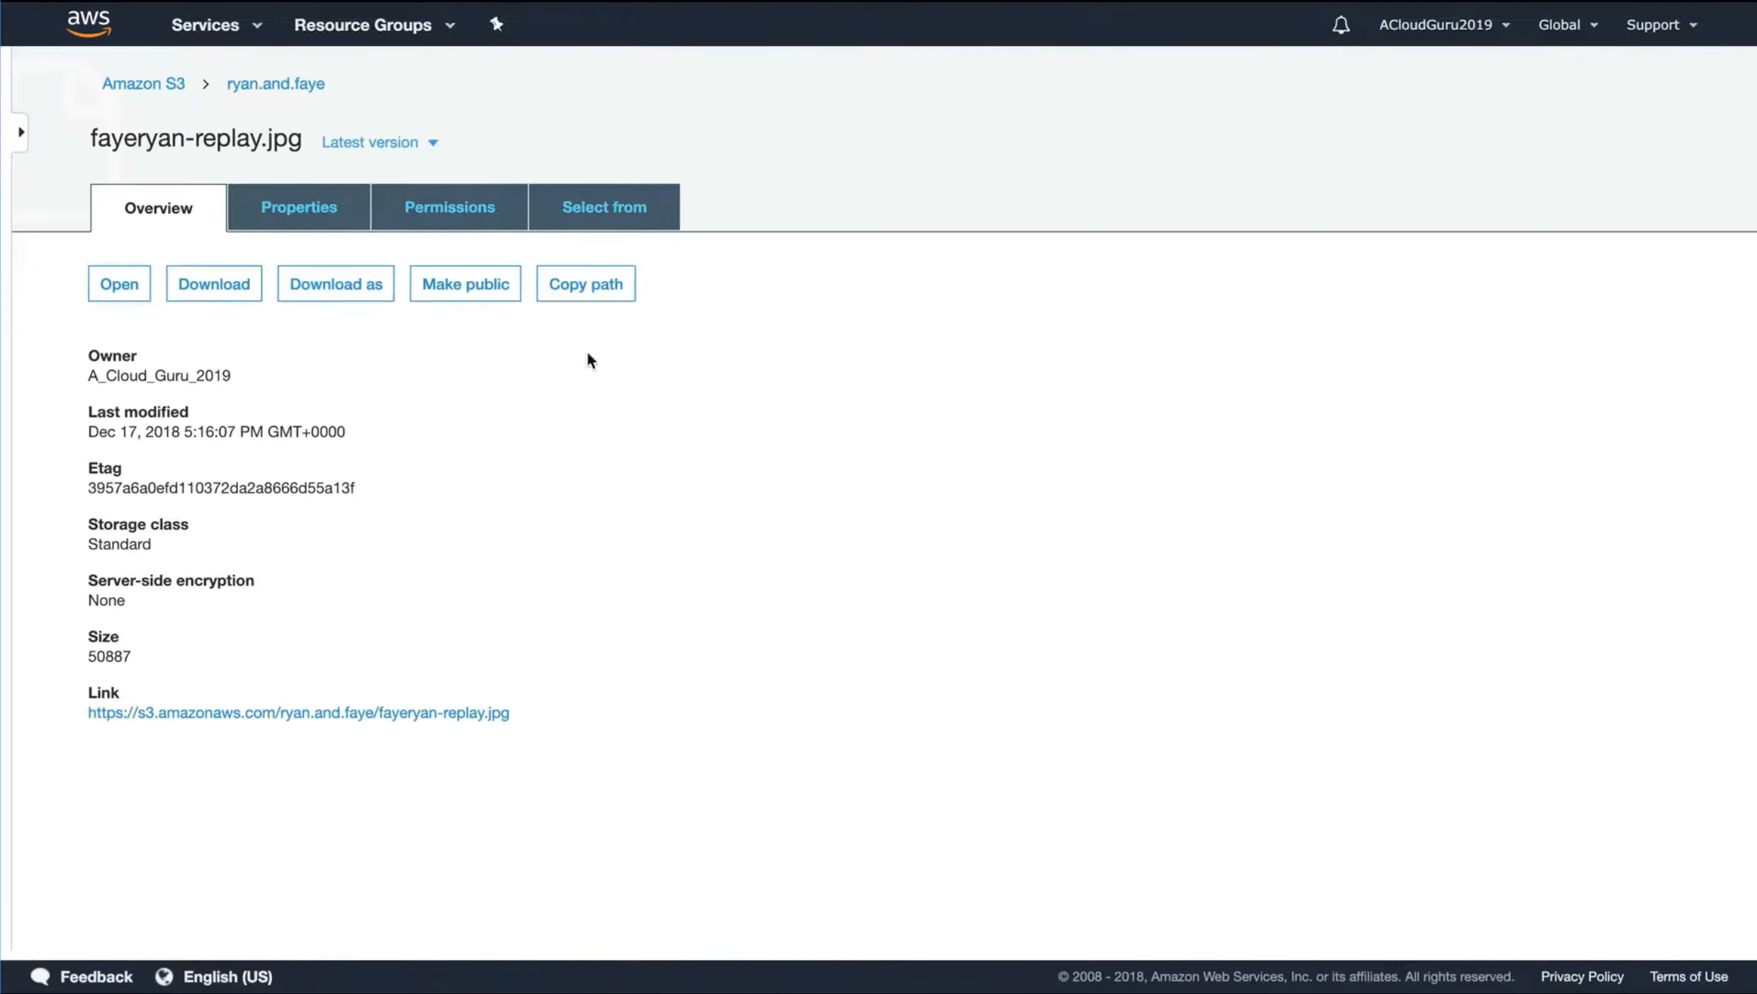
Return to the bucket's object list and make fayeryan-replay.jpg public
{"action": "left_click", "coordinate": [280, 84]}
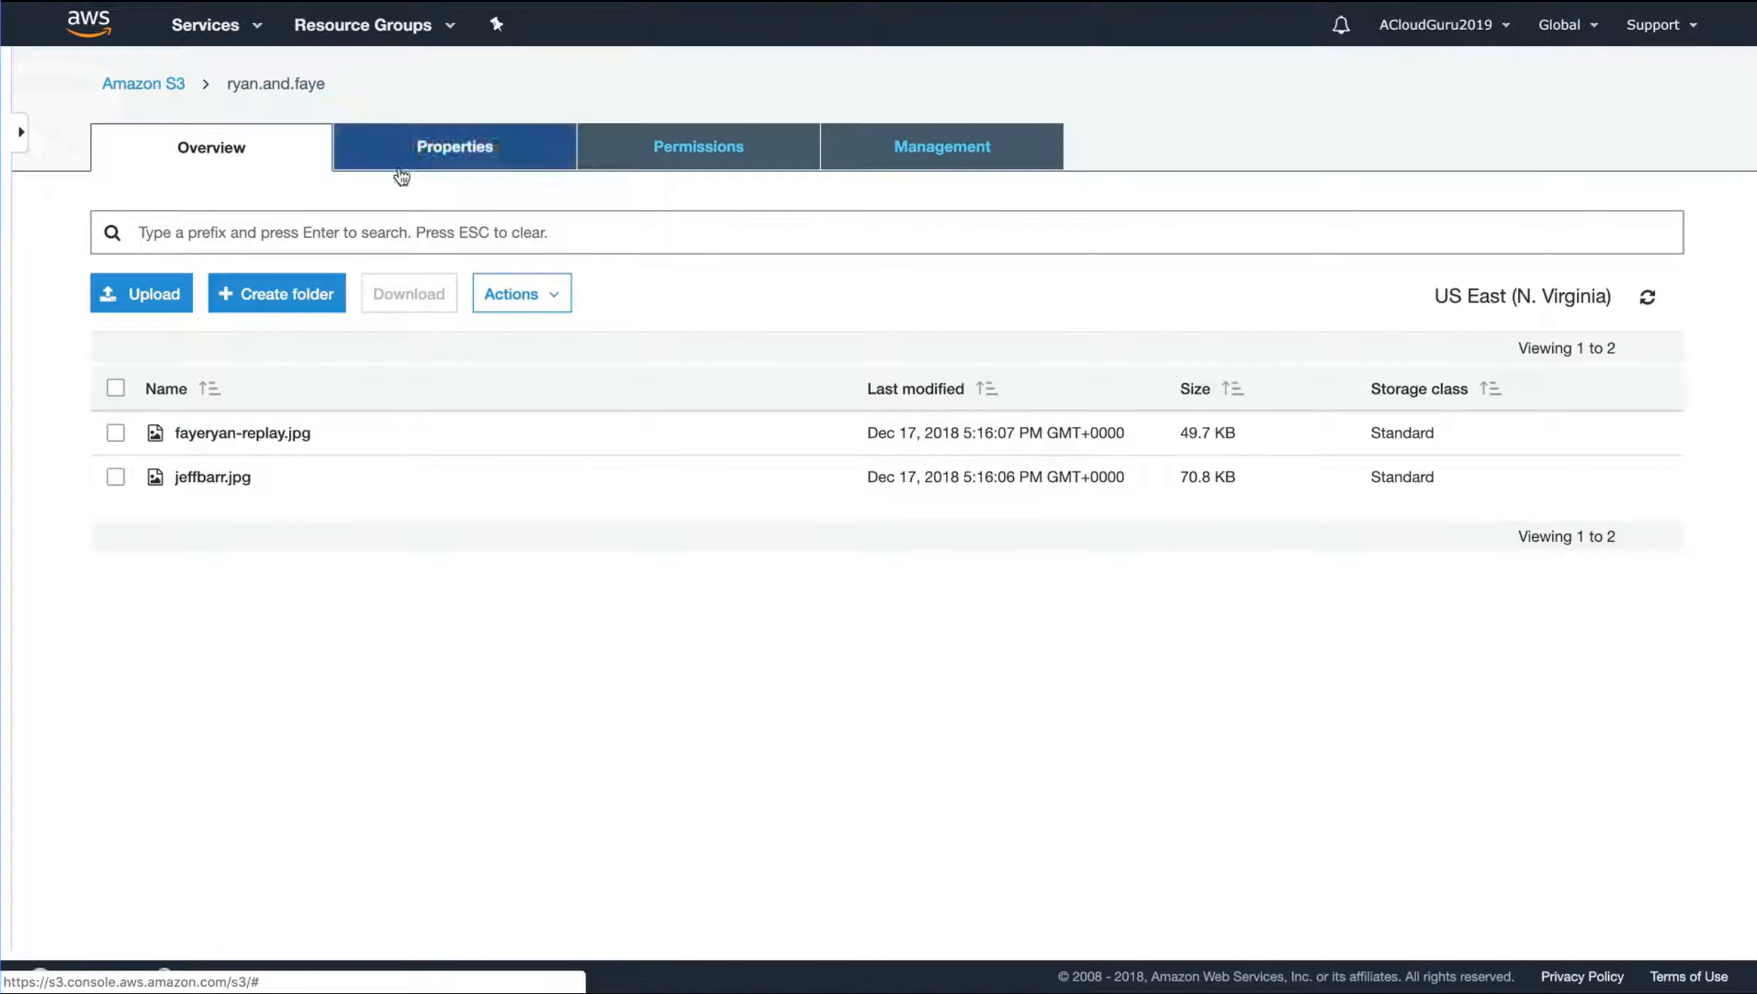
{"action": "left_click", "coordinate": [116, 434]}
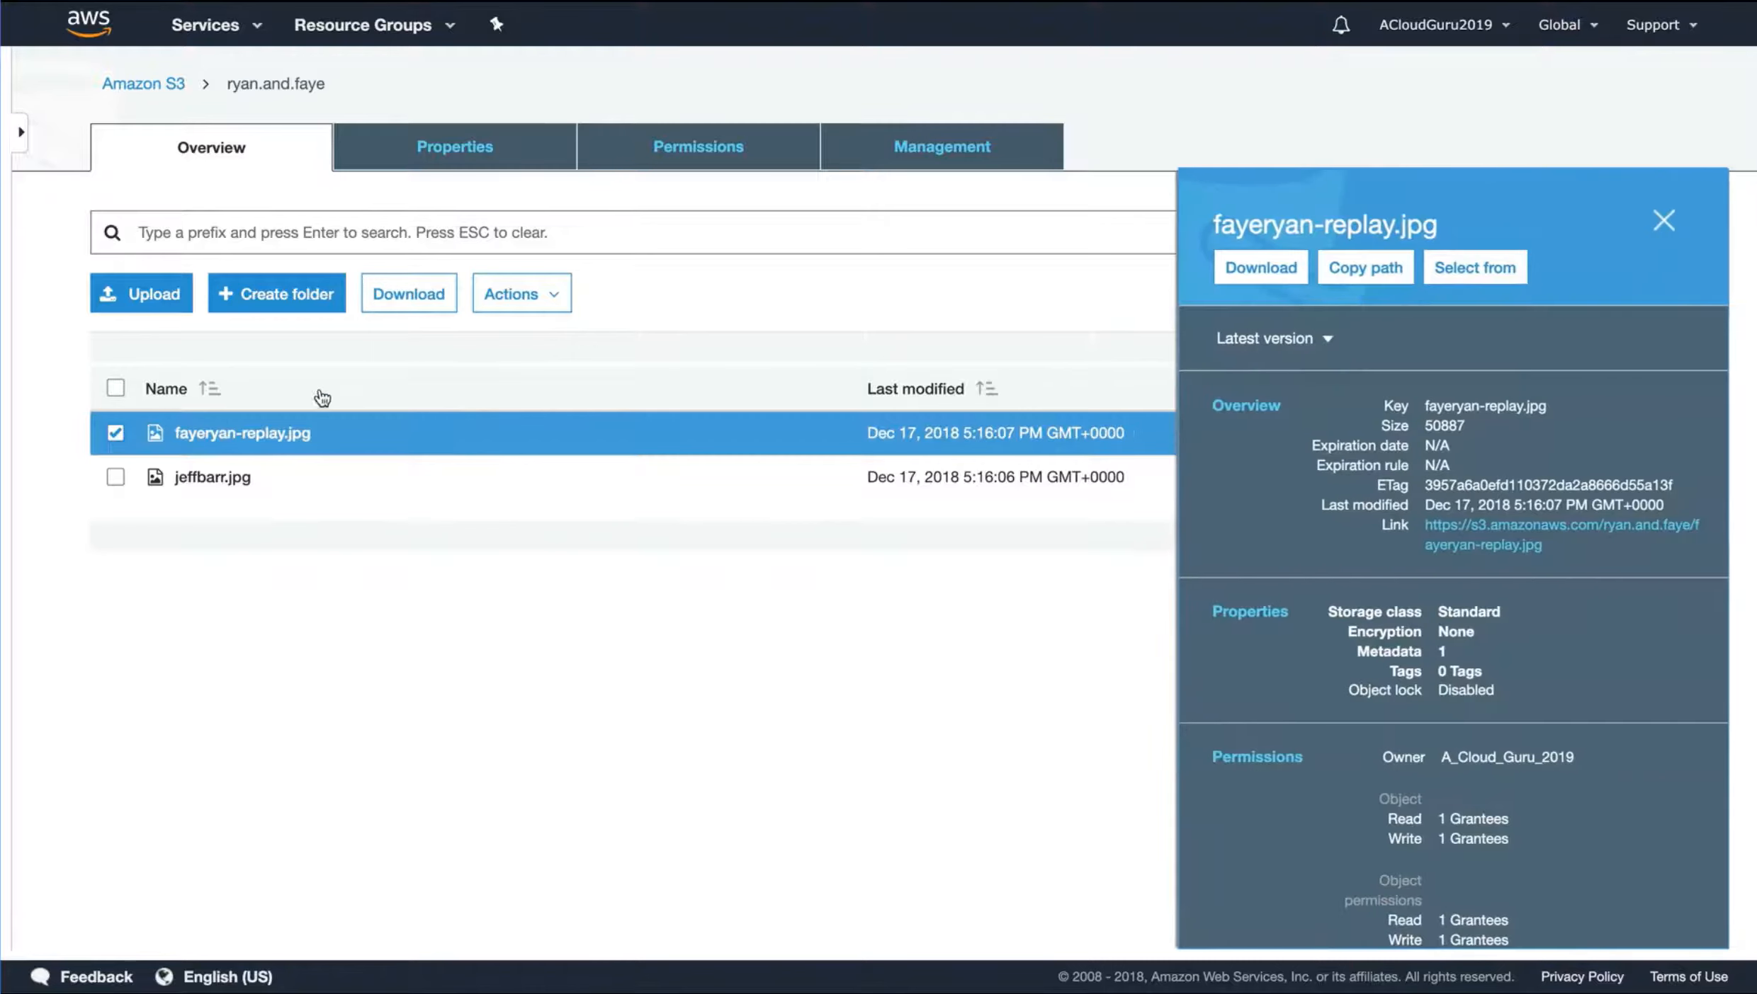
{"action": "left_click", "coordinate": [514, 303]}
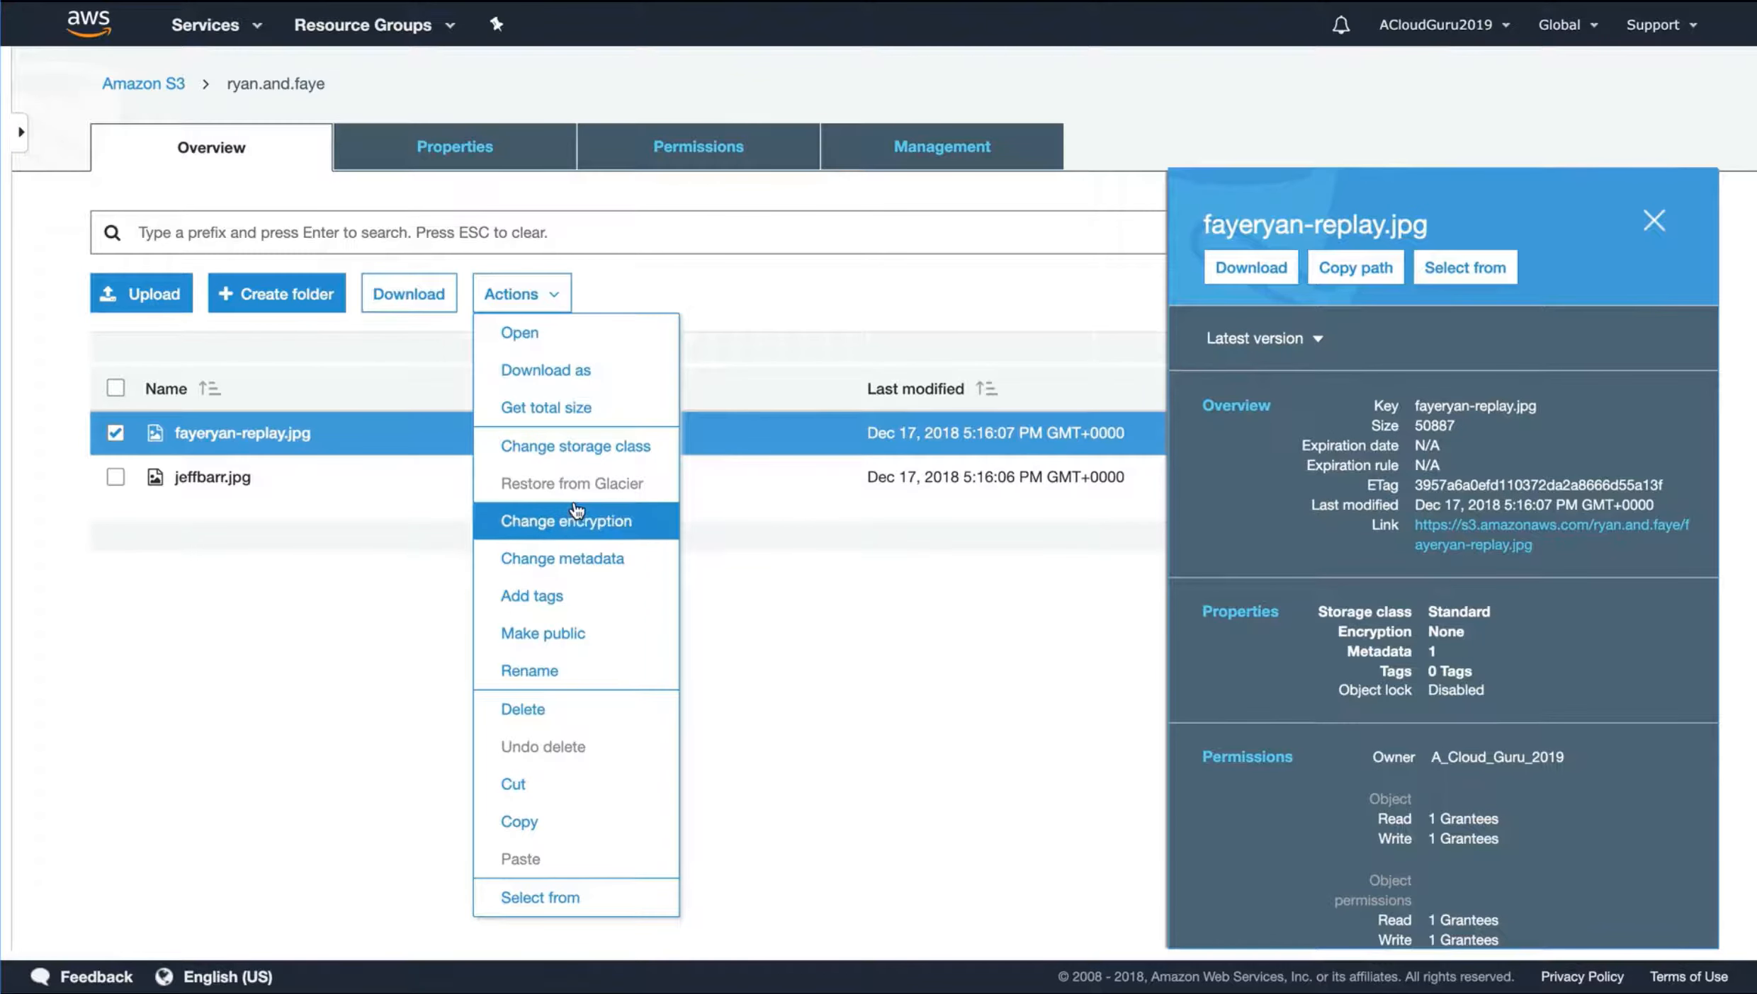
{"action": "left_click", "coordinate": [551, 632]}
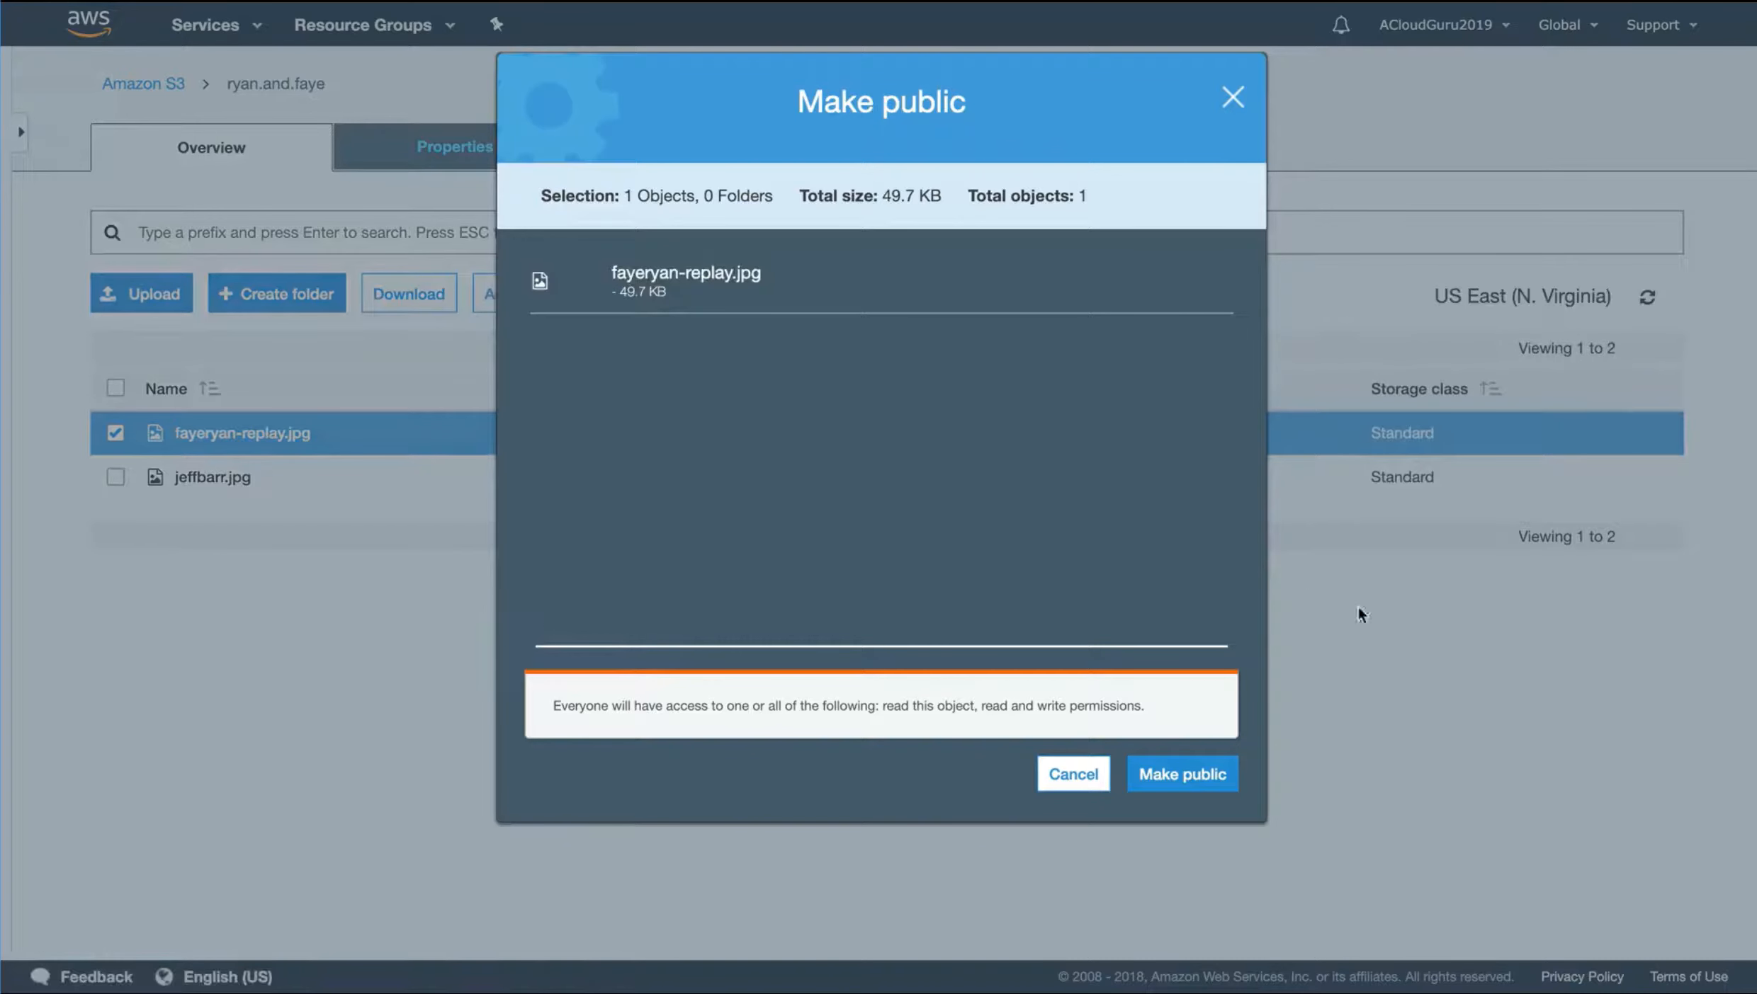
{"action": "left_click", "coordinate": [1181, 767]}
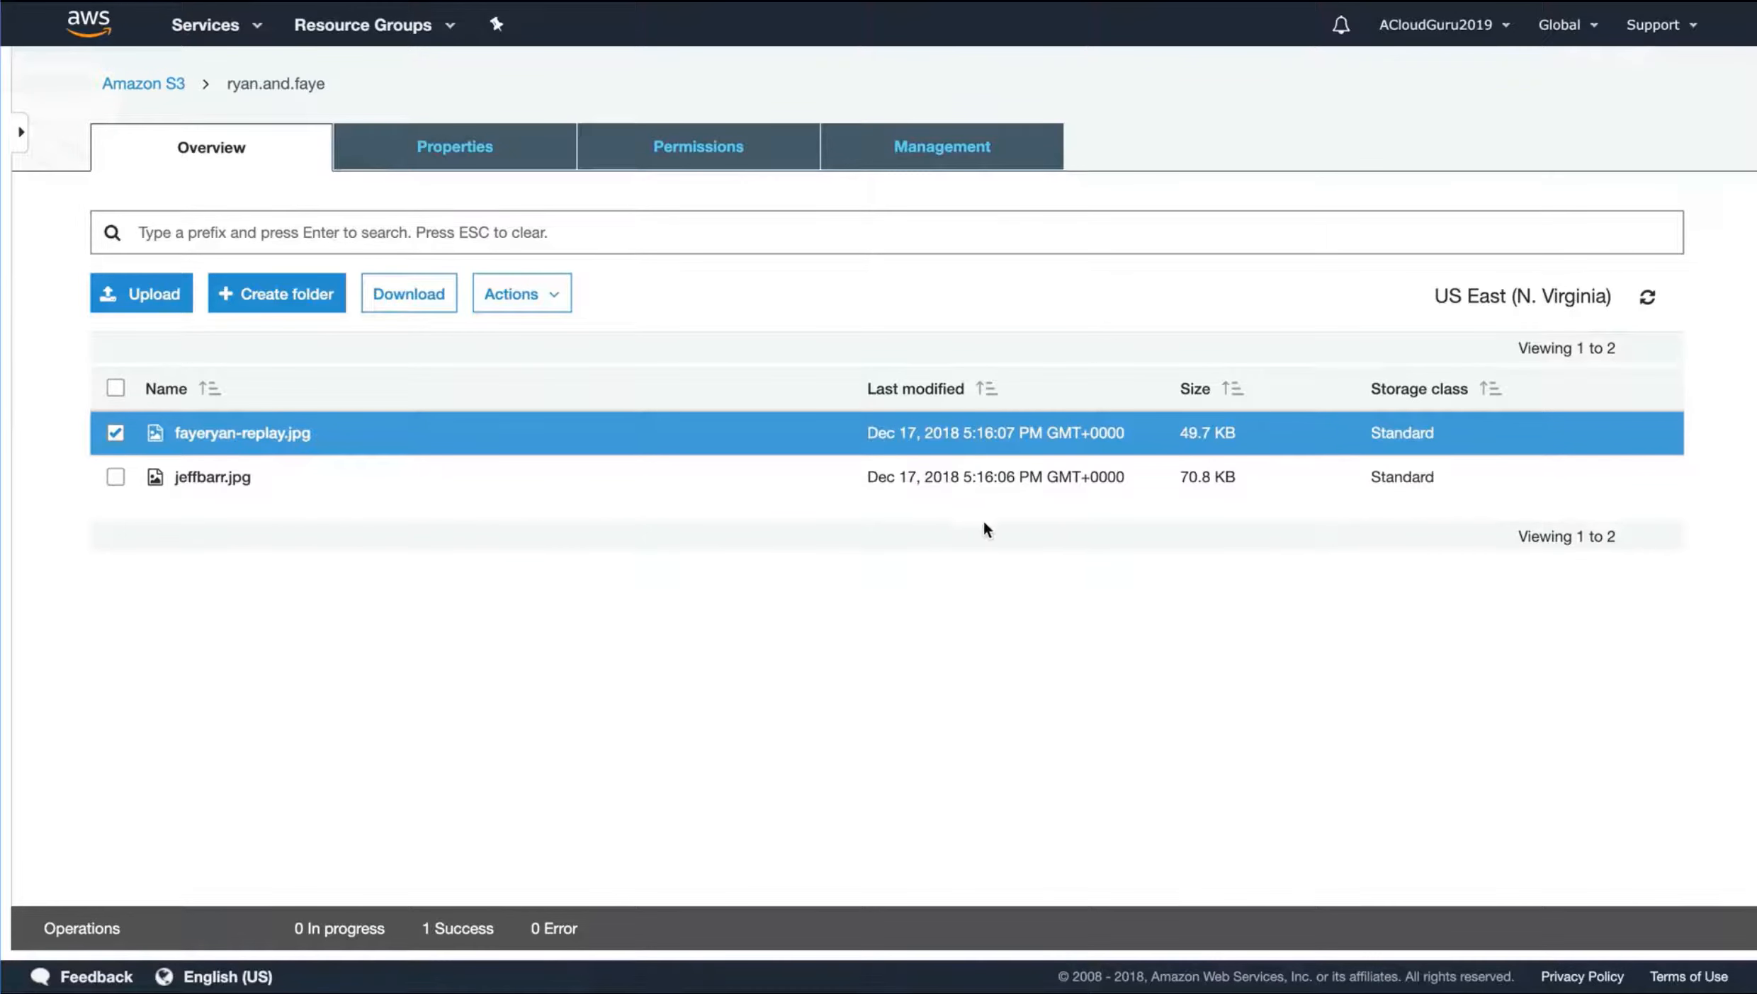
View the details of fayeryan-replay.jpg, test its public link in the browser and return to the details
{"action": "left_click", "coordinate": [263, 434]}
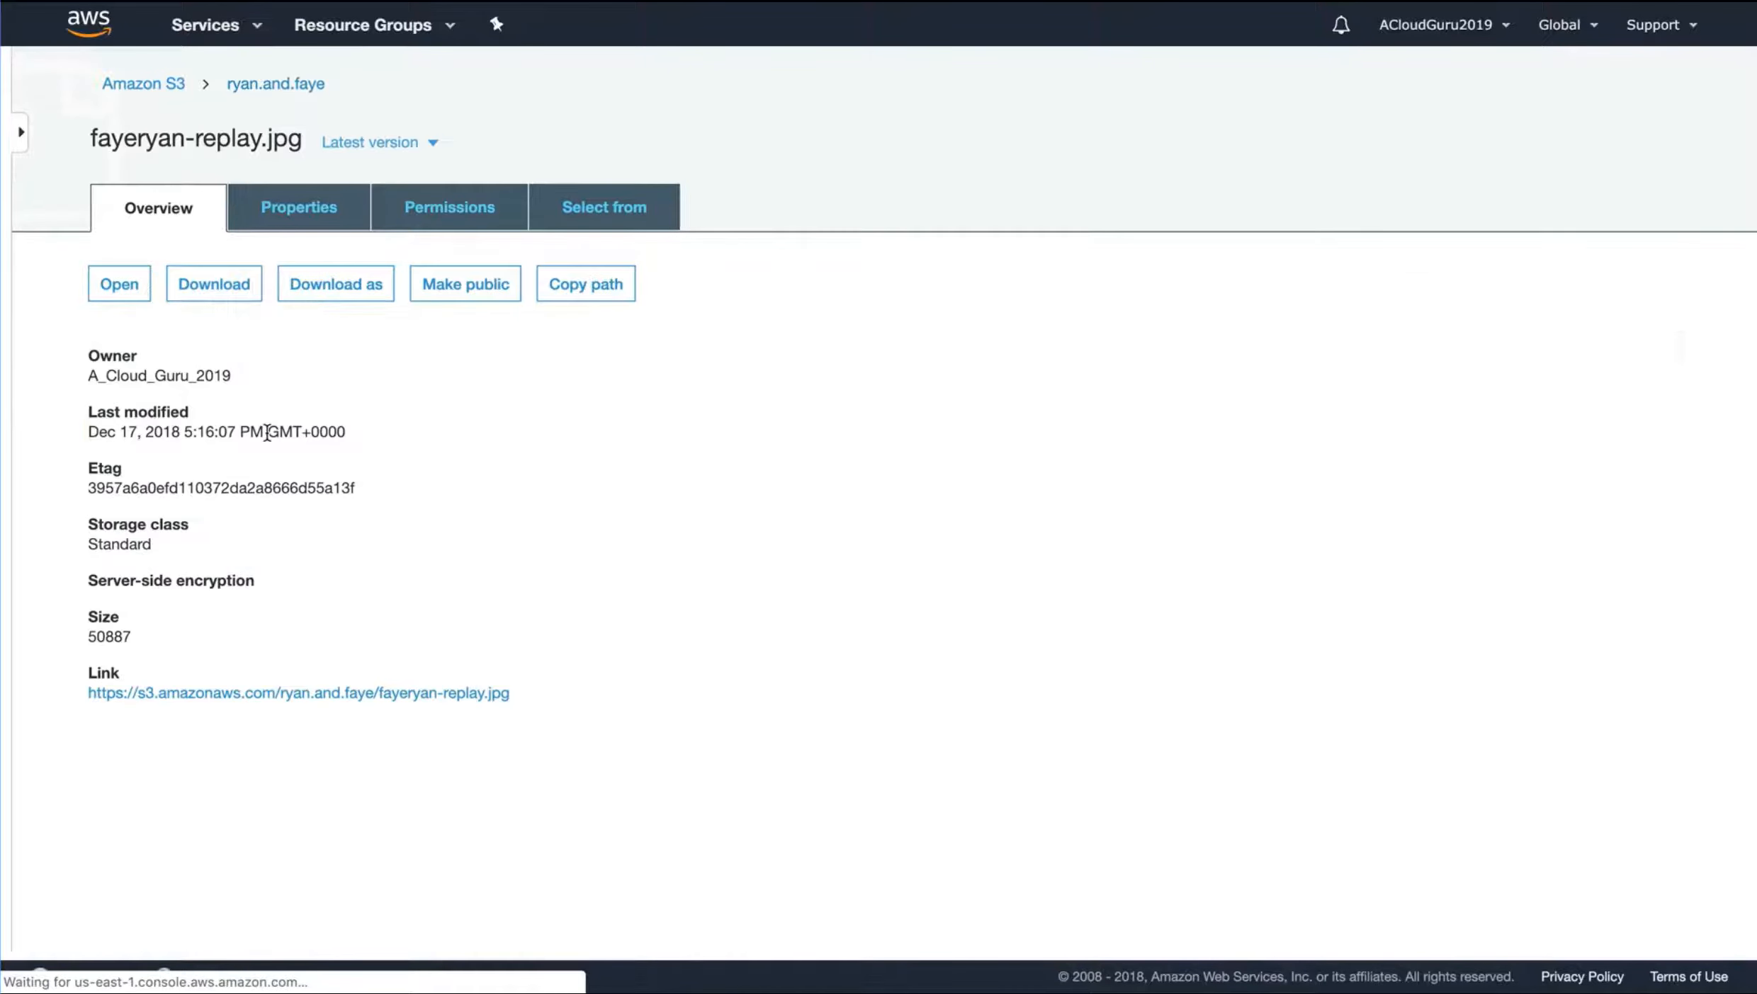
{"action": "left_click", "coordinate": [353, 696]}
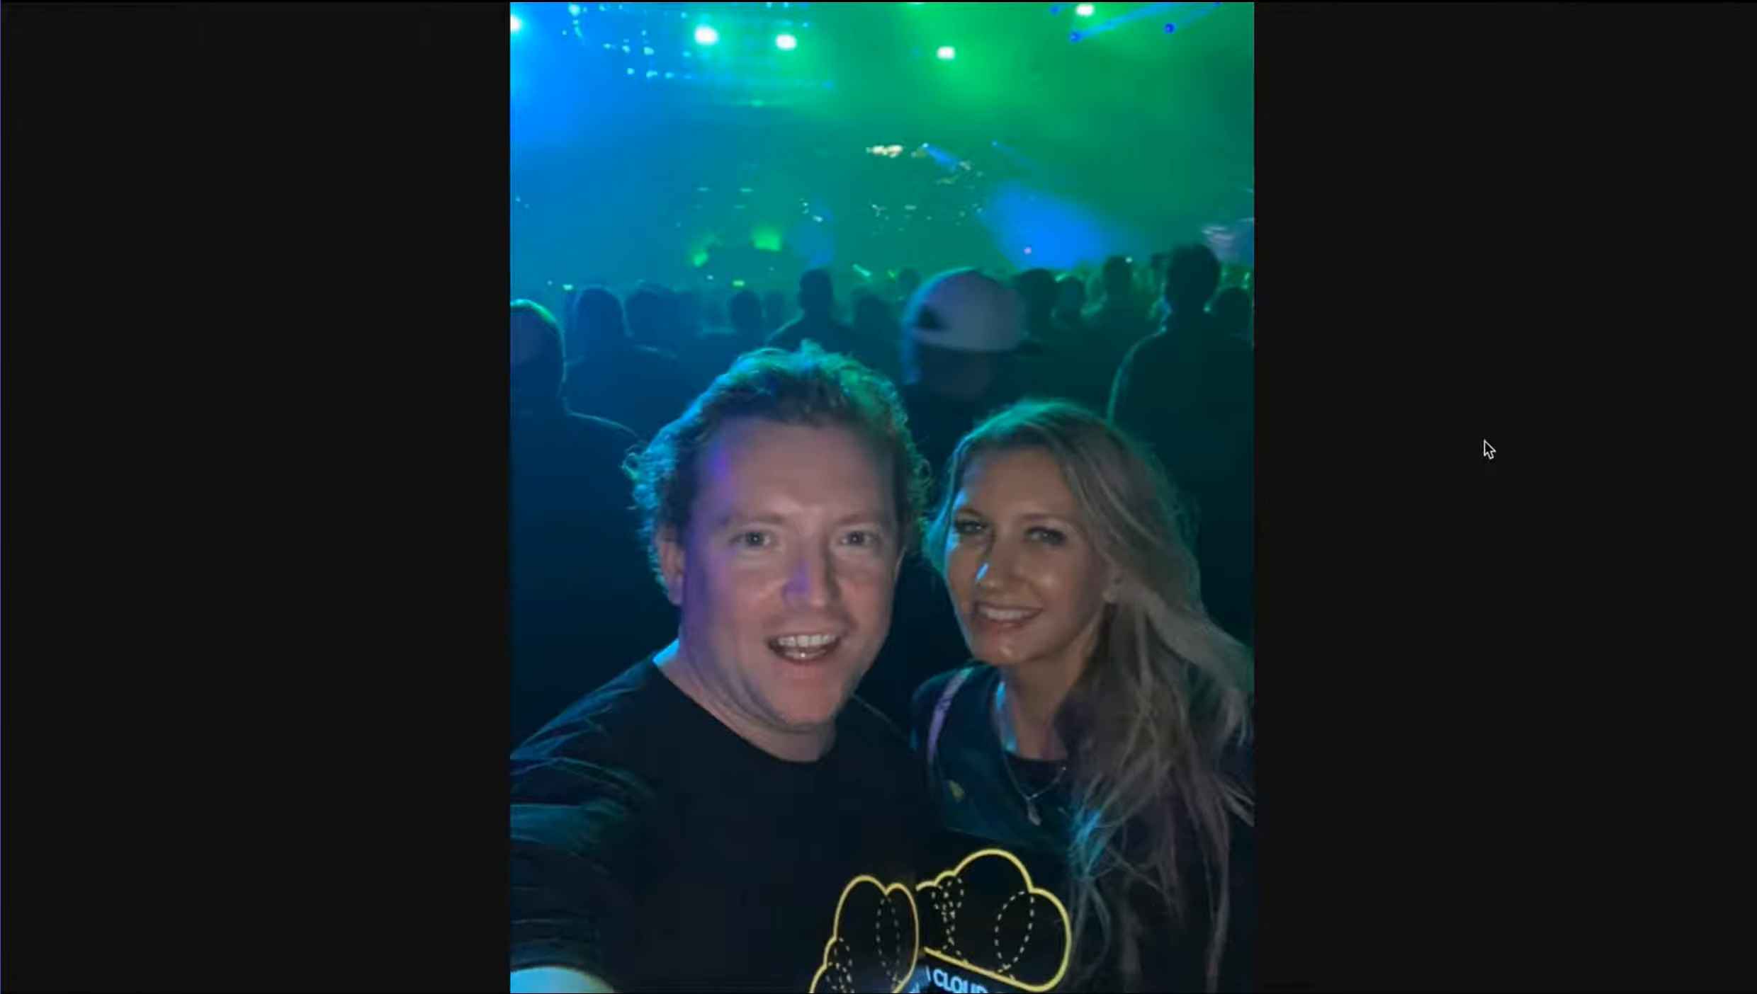
{"action": "scroll", "coordinate": [991, 475], "scroll_direction": "left", "scroll_amount": 5}
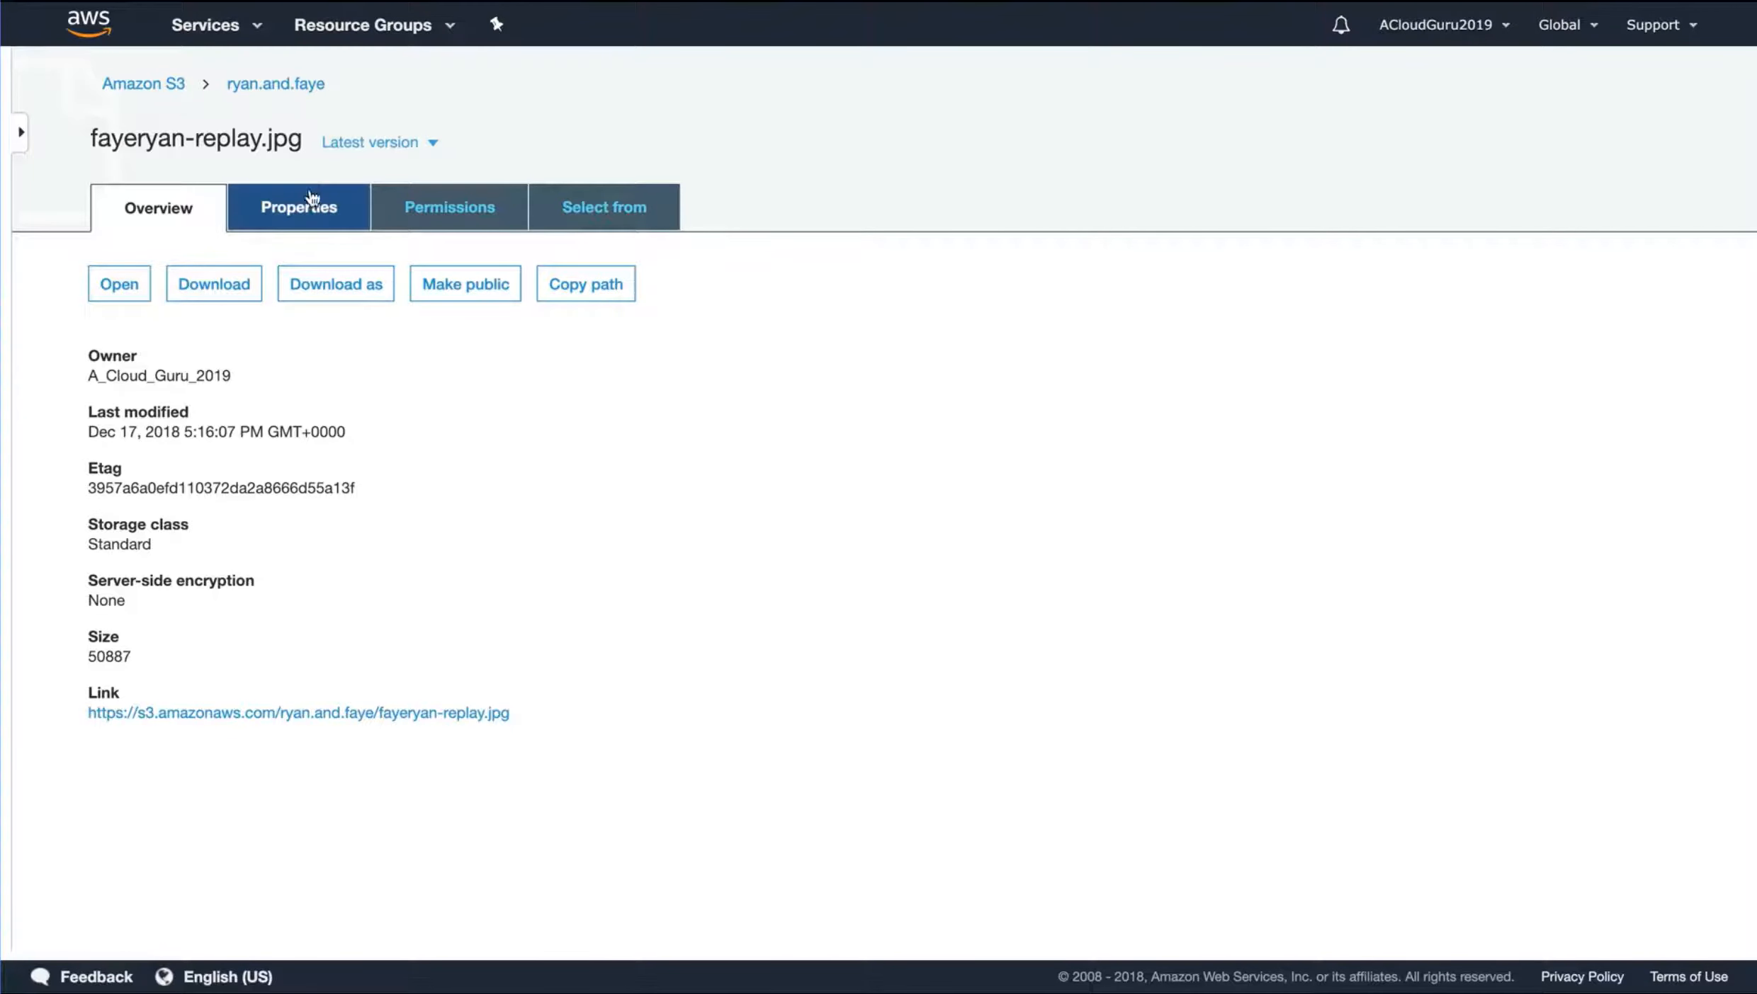
In the permissions of jeffbarr.jpg, grant Everyone the Read object access and save it
{"action": "left_click", "coordinate": [261, 85]}
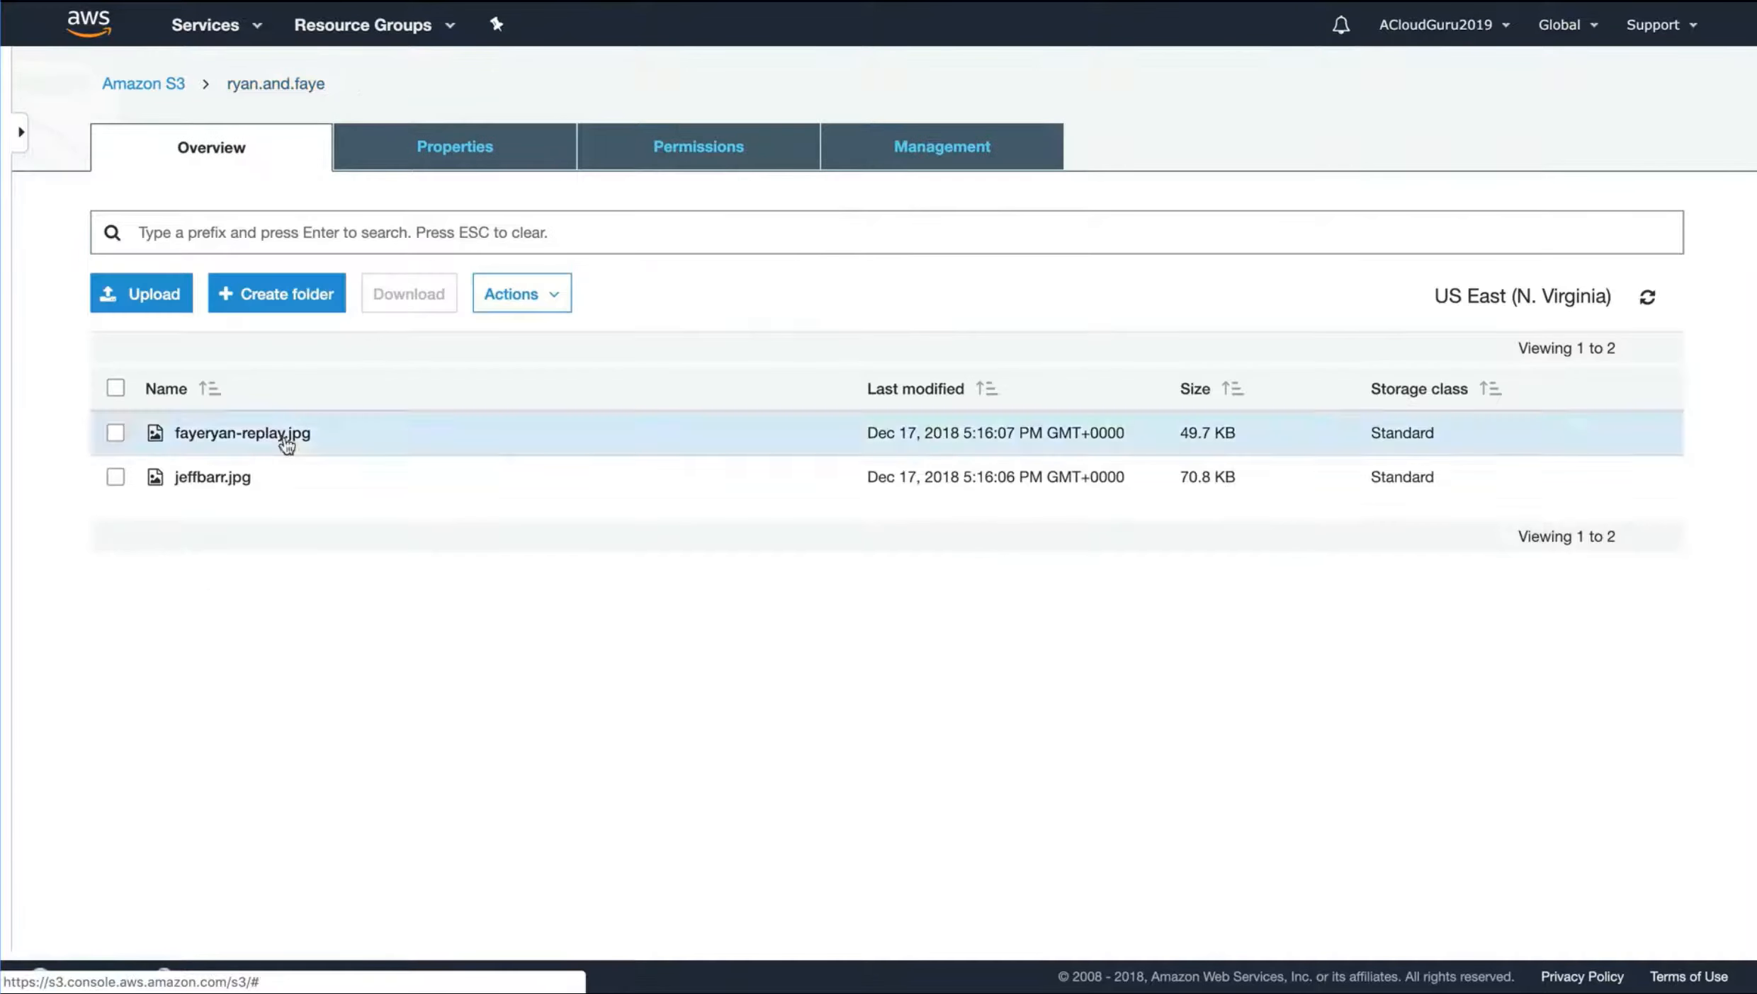
{"action": "left_click", "coordinate": [115, 479]}
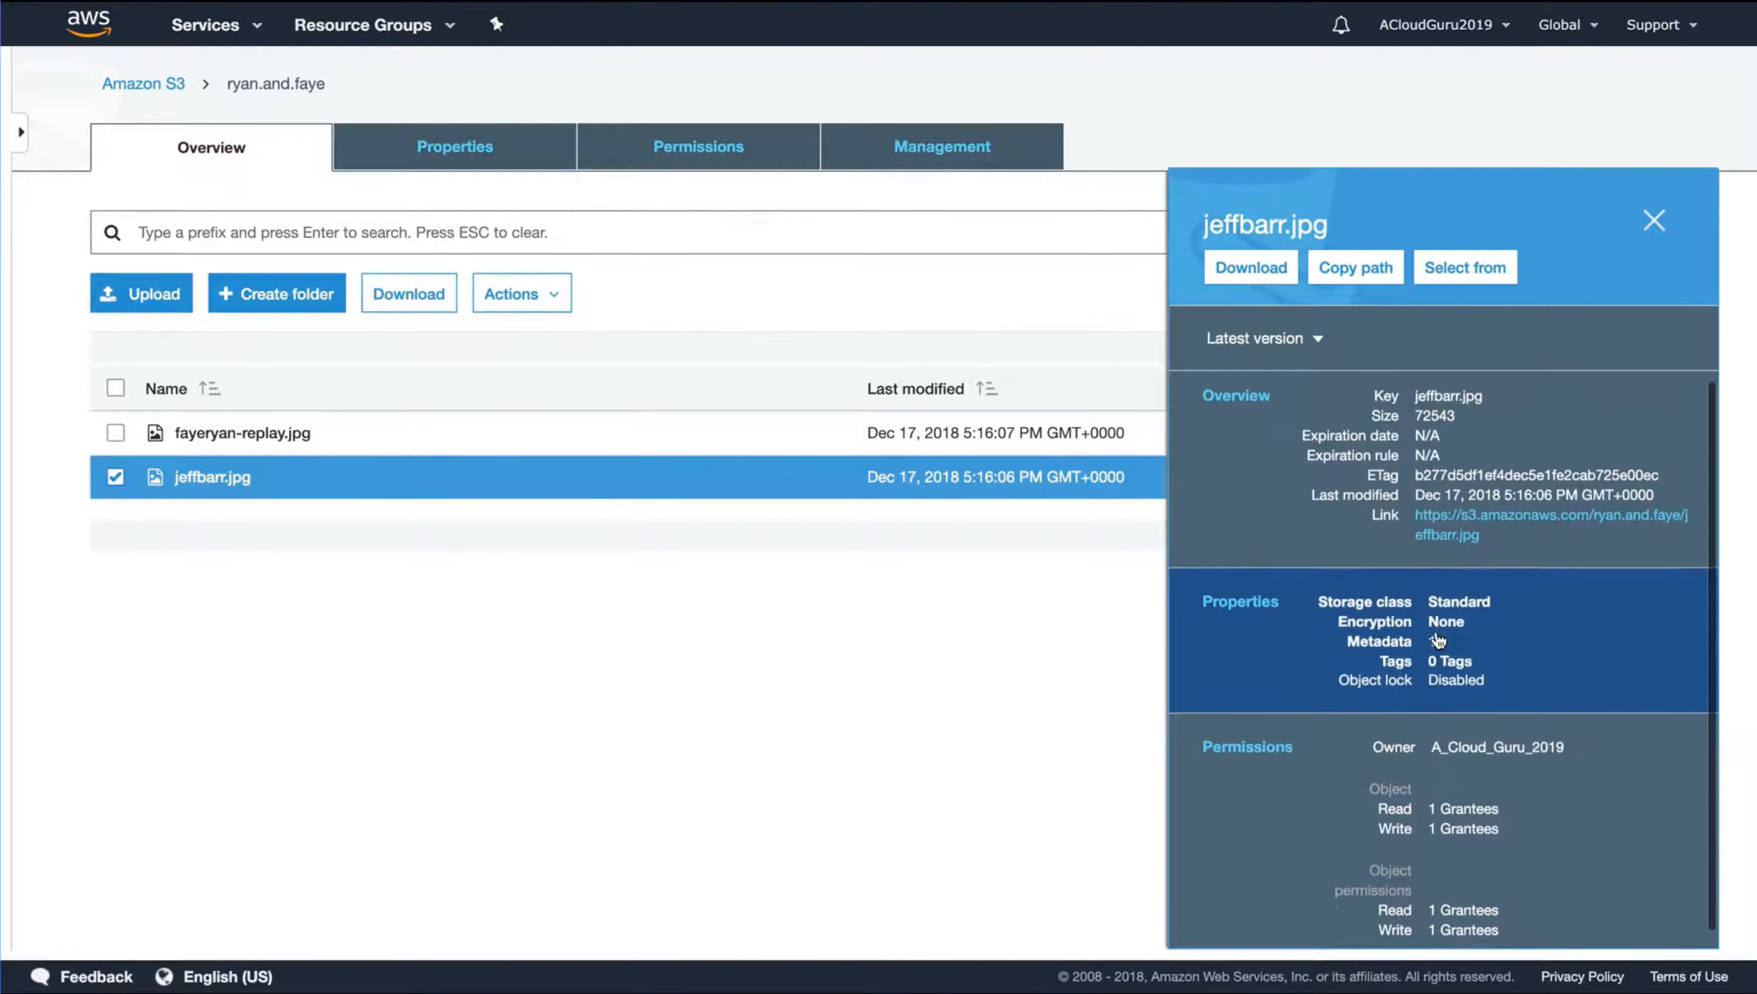
{"action": "scroll", "coordinate": [1275, 638], "scroll_direction": "down", "scroll_amount": 1}
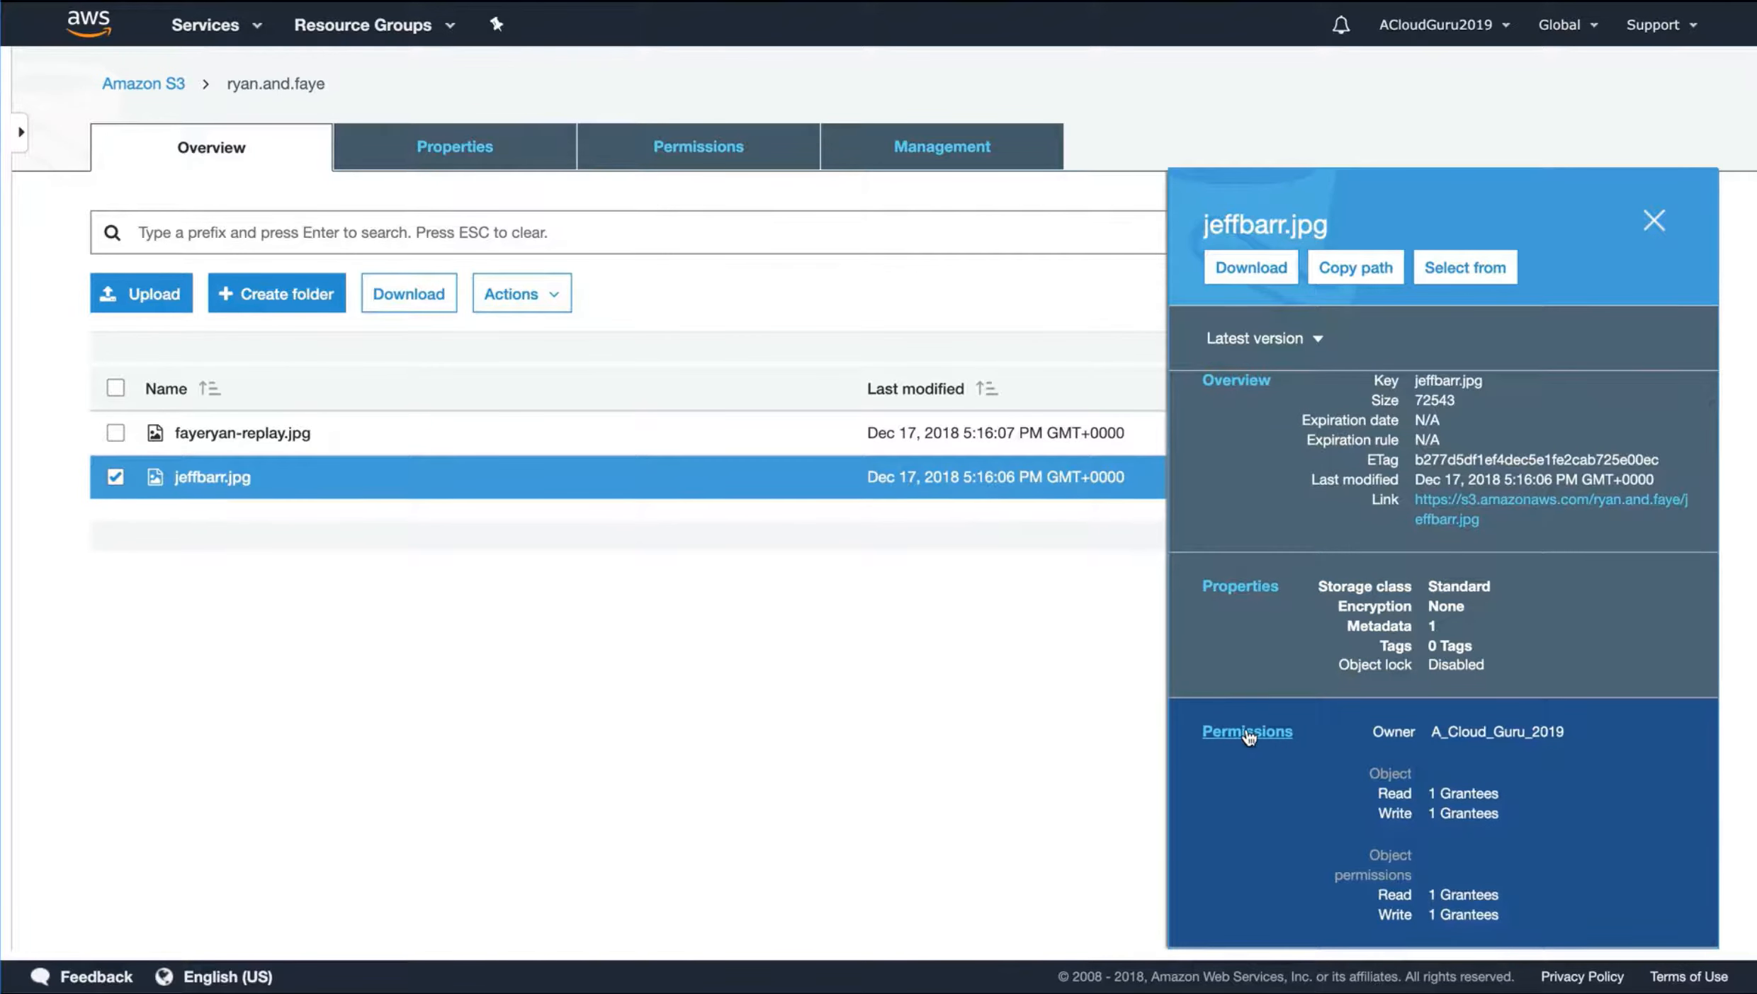
{"action": "left_click", "coordinate": [1248, 731]}
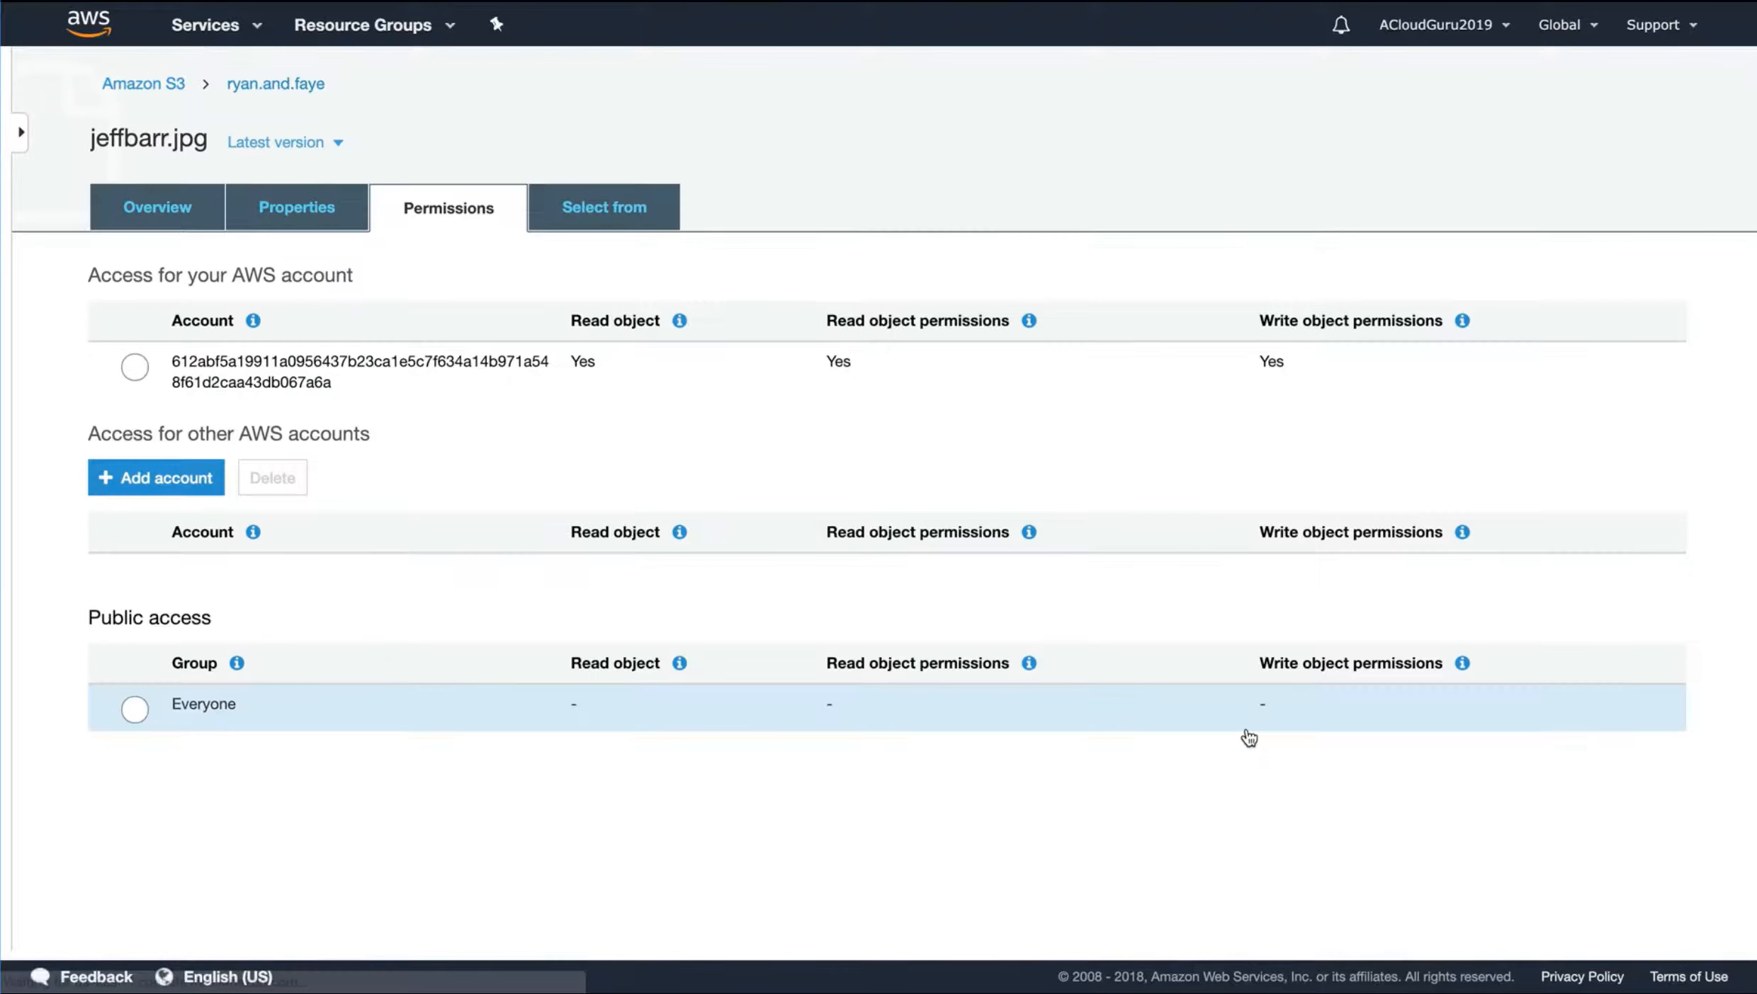
{"action": "left_click", "coordinate": [132, 710]}
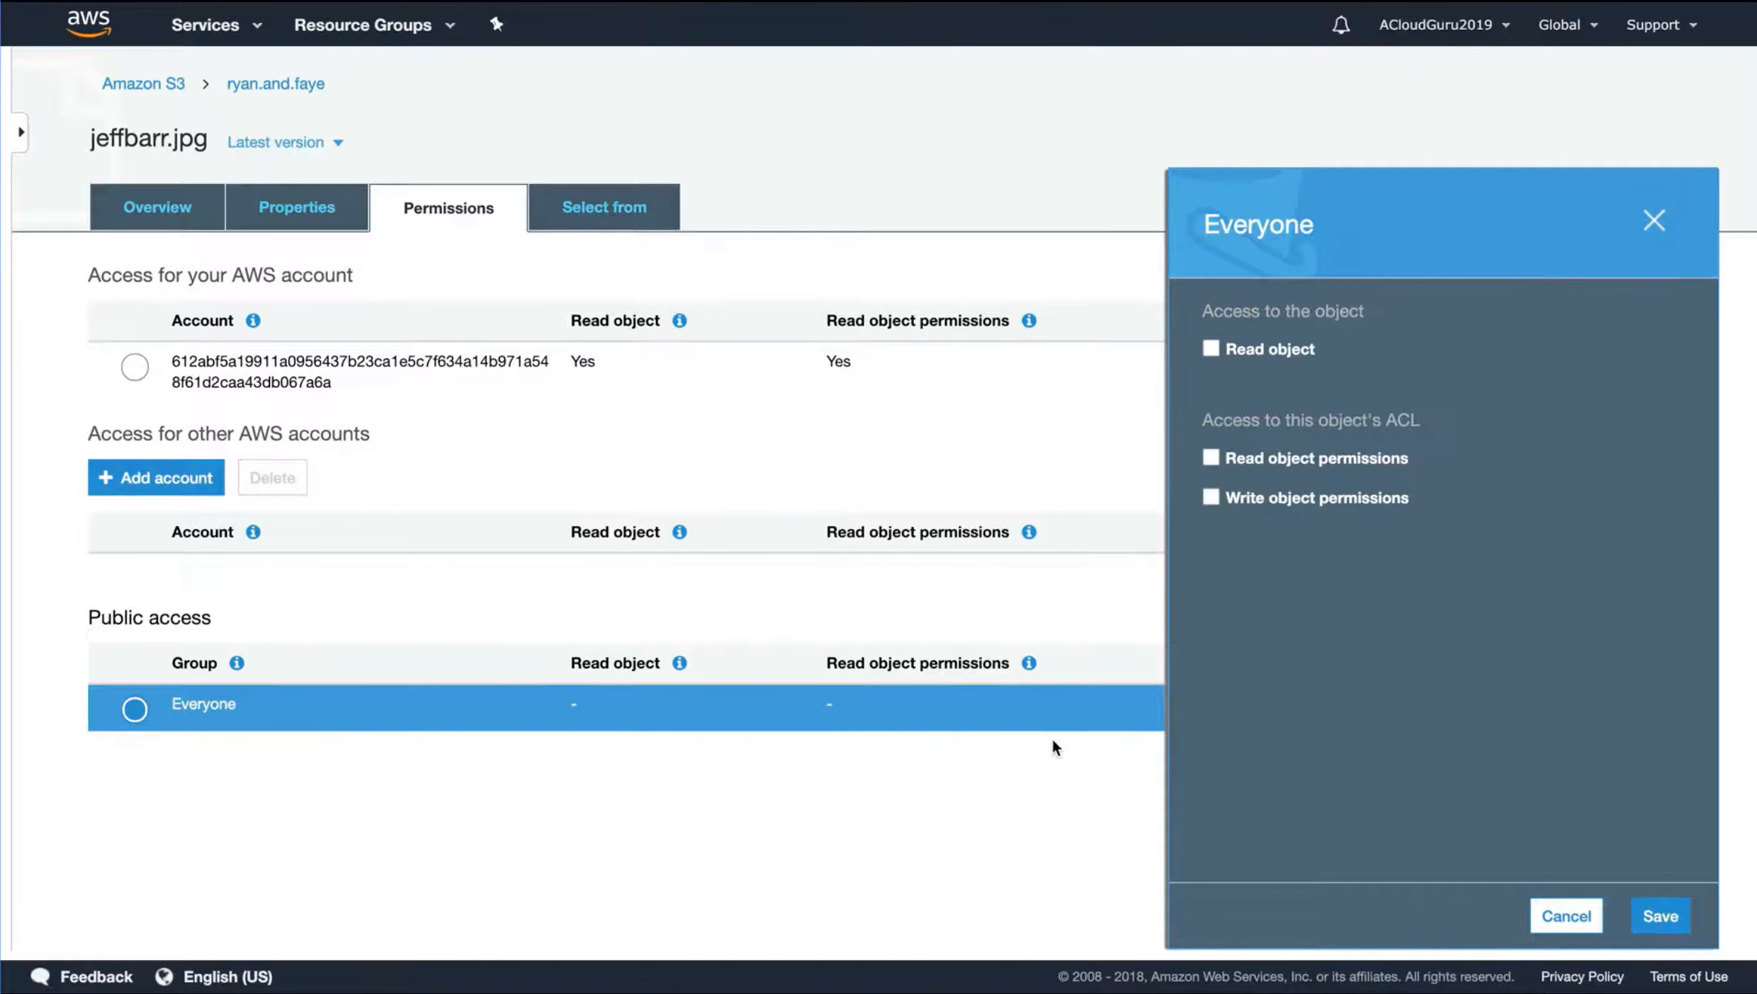
{"action": "left_click", "coordinate": [1262, 348]}
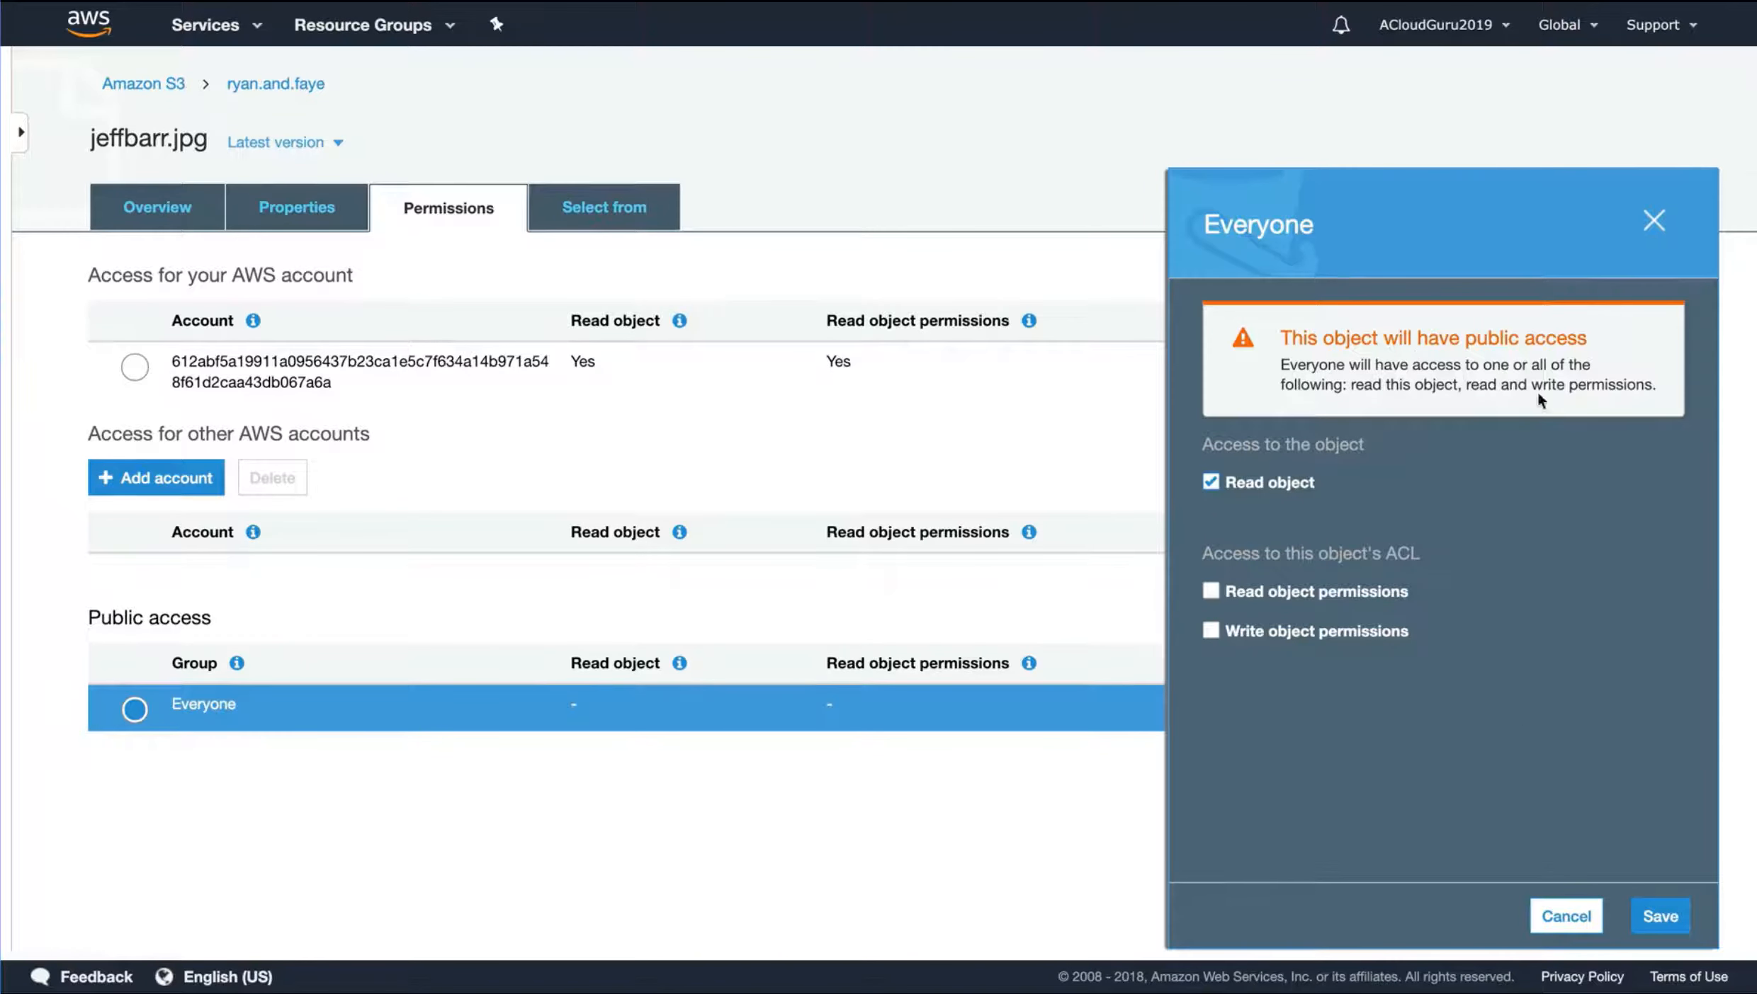
{"action": "left_click", "coordinate": [1671, 920]}
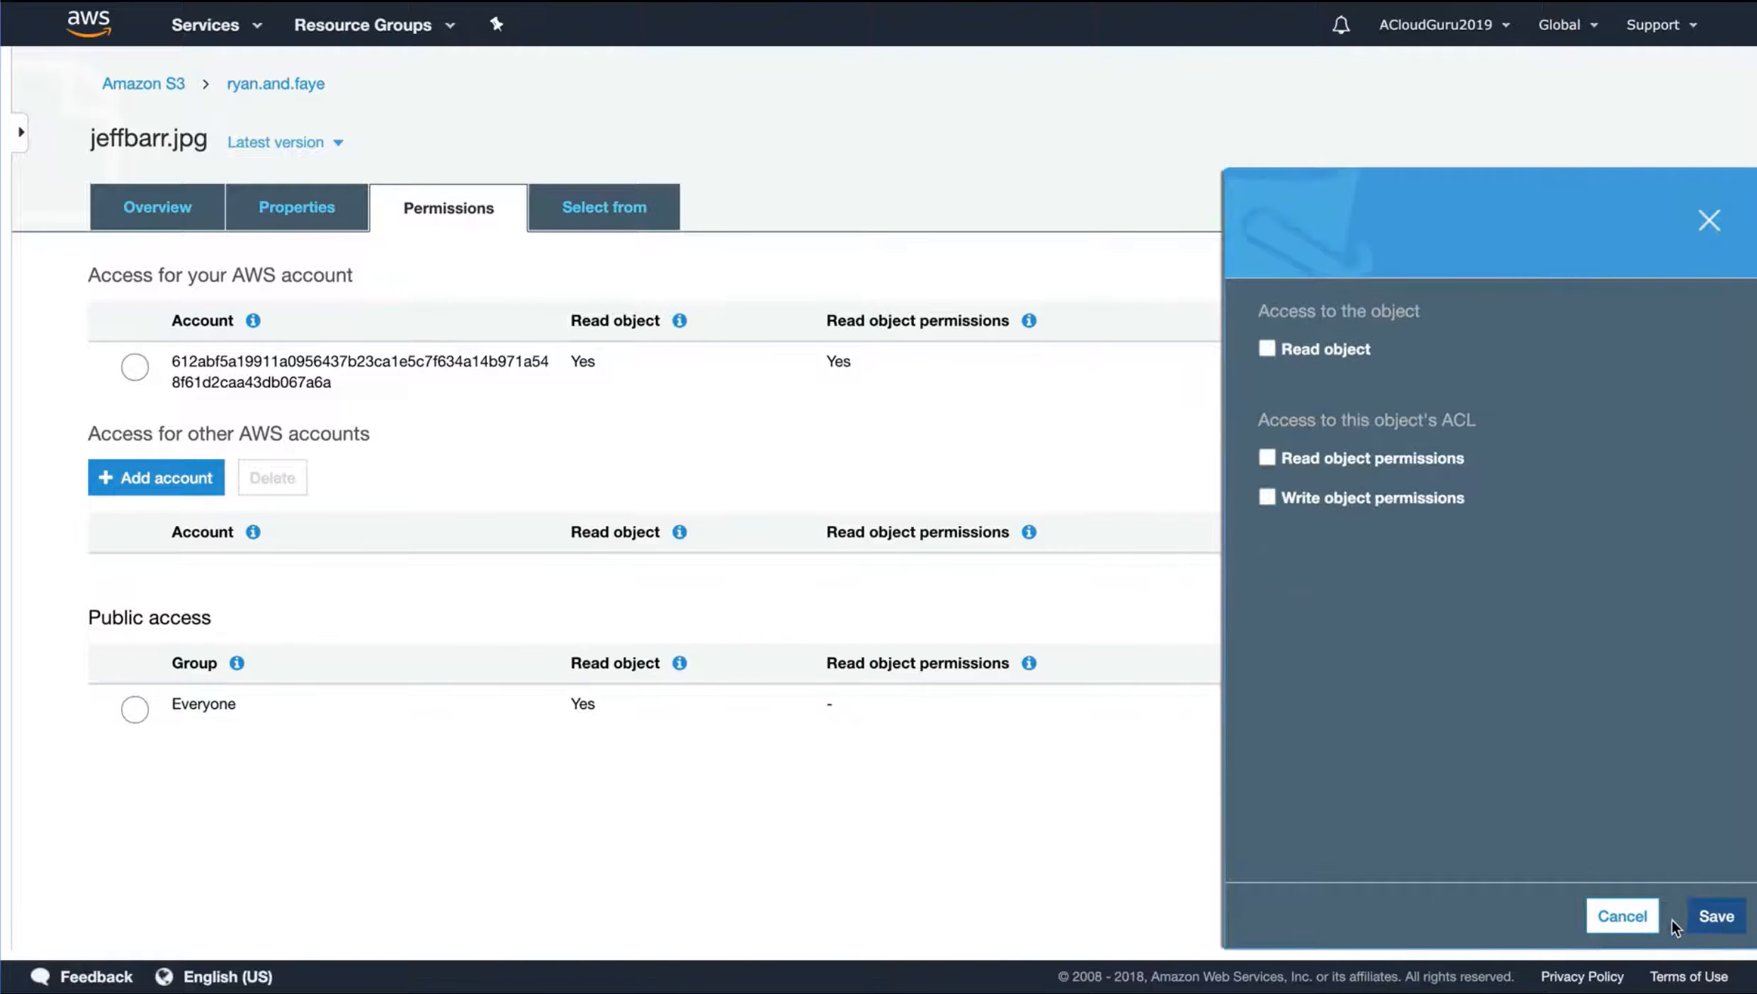
Test the object link of jeffbarr.jpg from the bucket's object list and return from the displayed image
{"action": "left_click", "coordinate": [276, 83]}
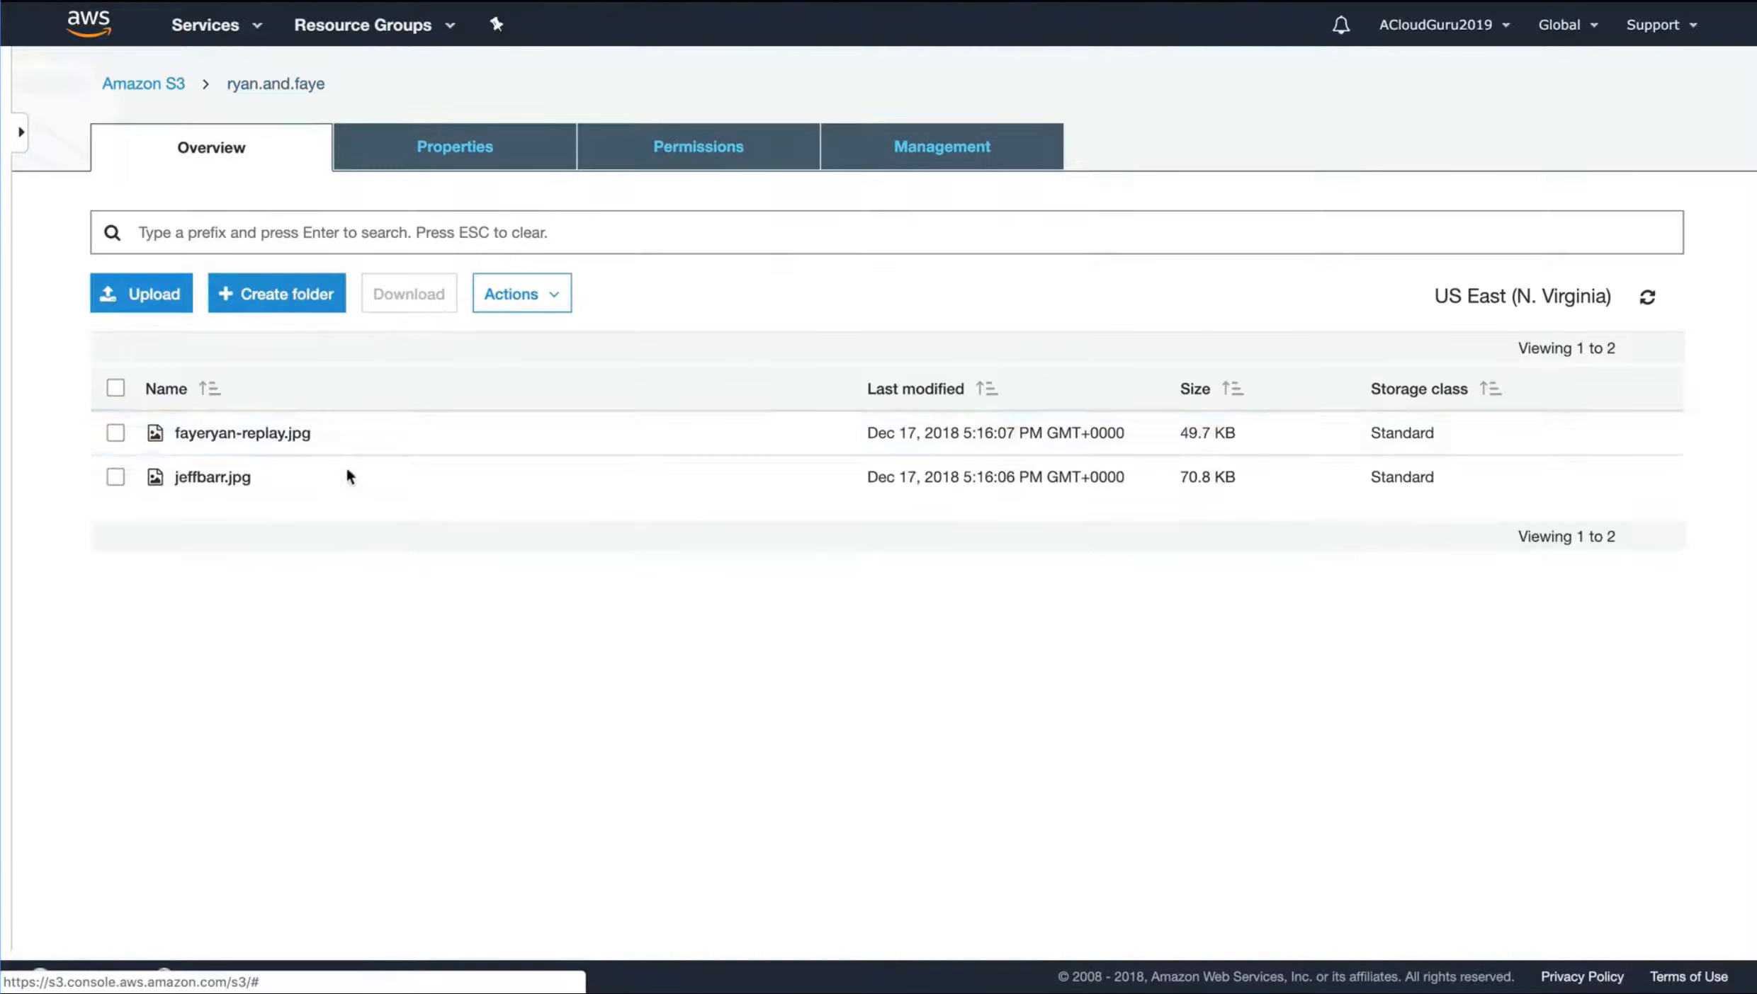
{"action": "left_click", "coordinate": [115, 476]}
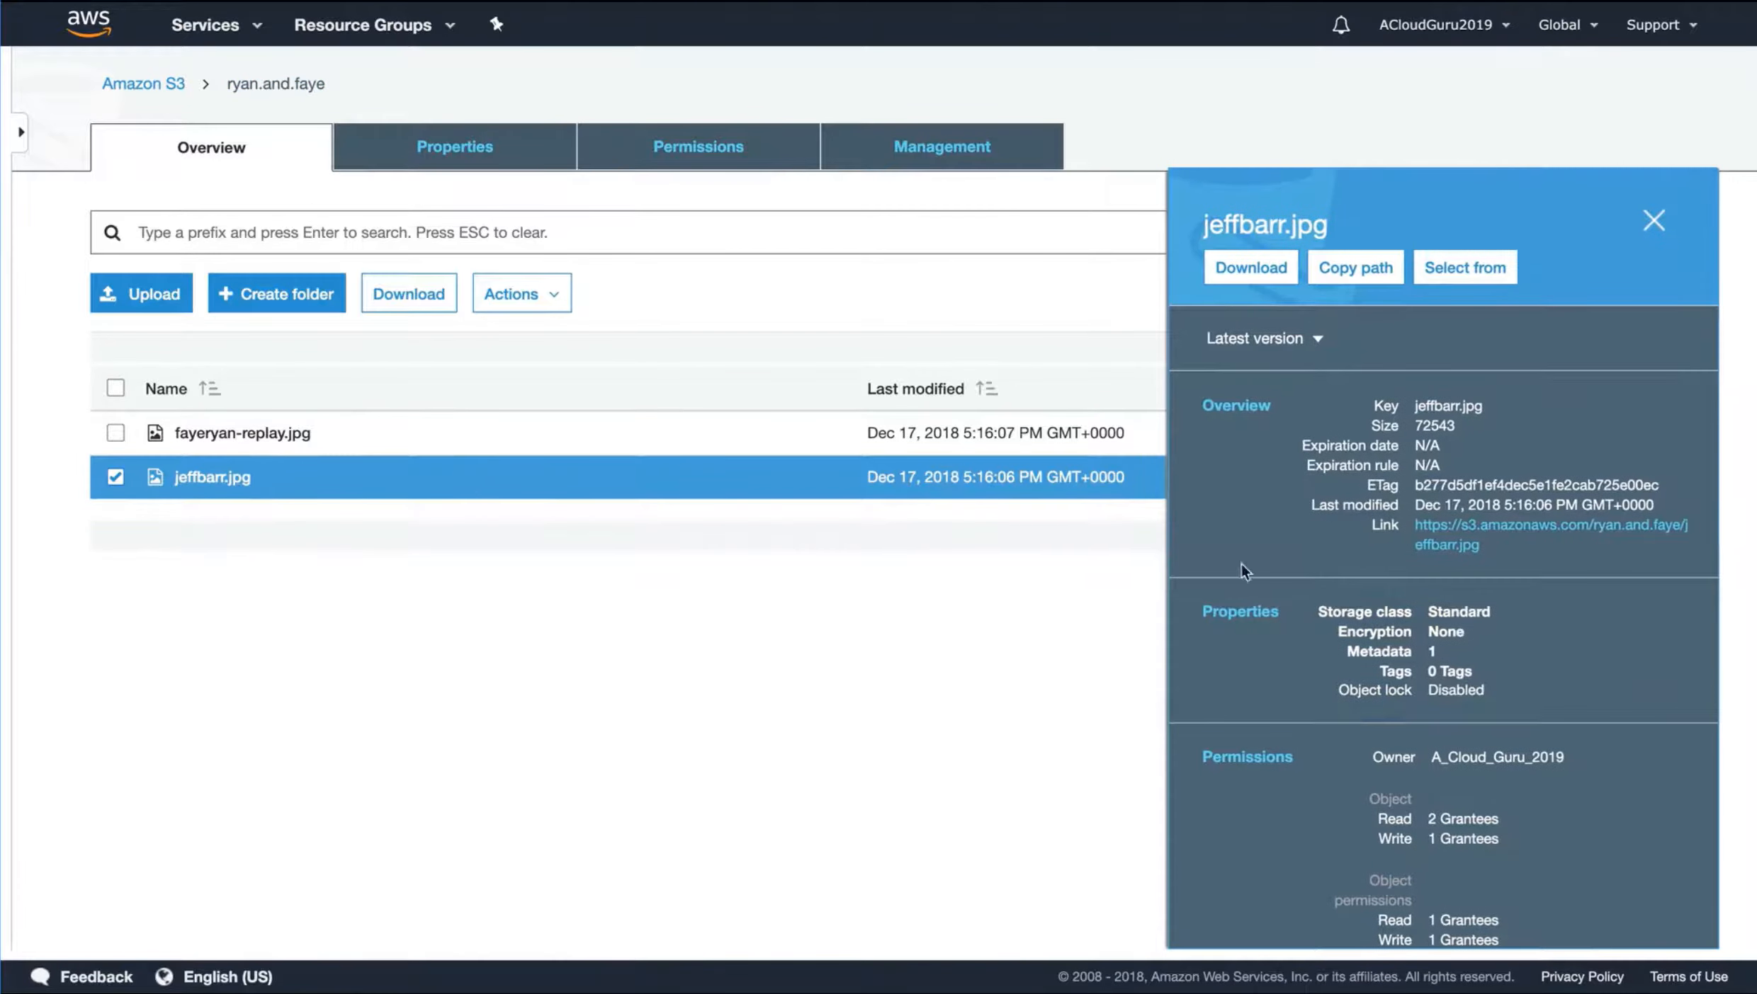
{"action": "left_click", "coordinate": [1518, 526]}
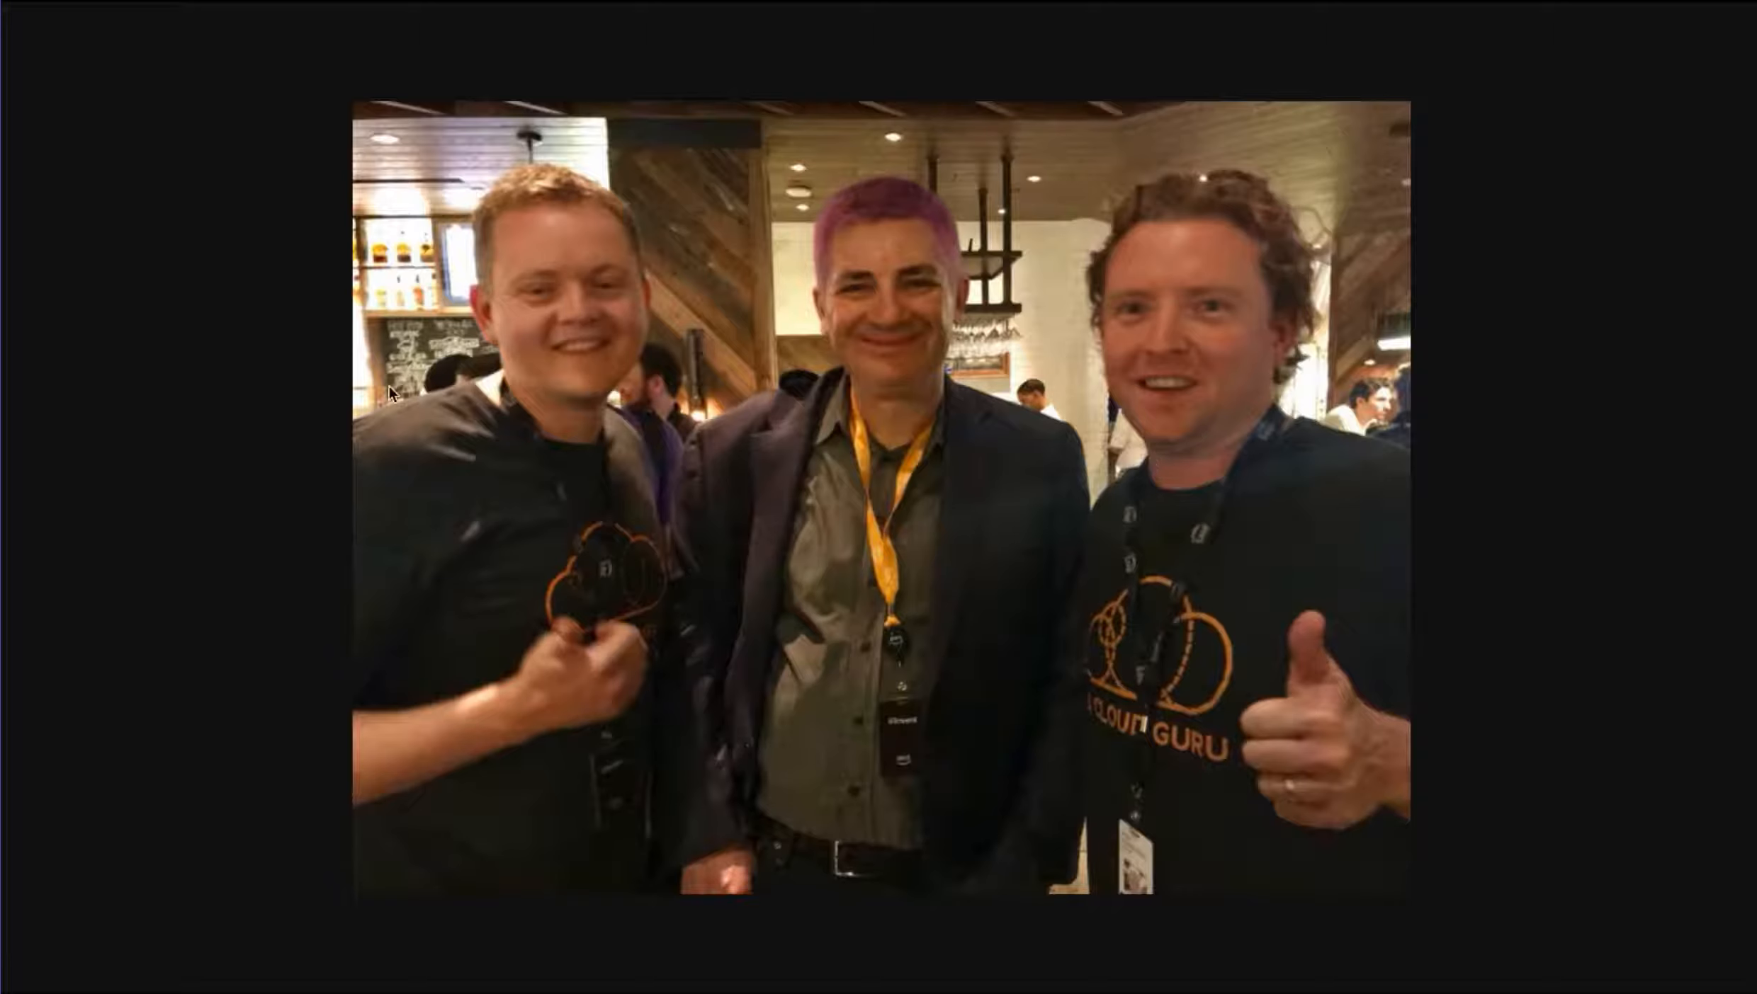
{"action": "scroll", "coordinate": [210, 407], "scroll_direction": "left", "scroll_amount": 5}
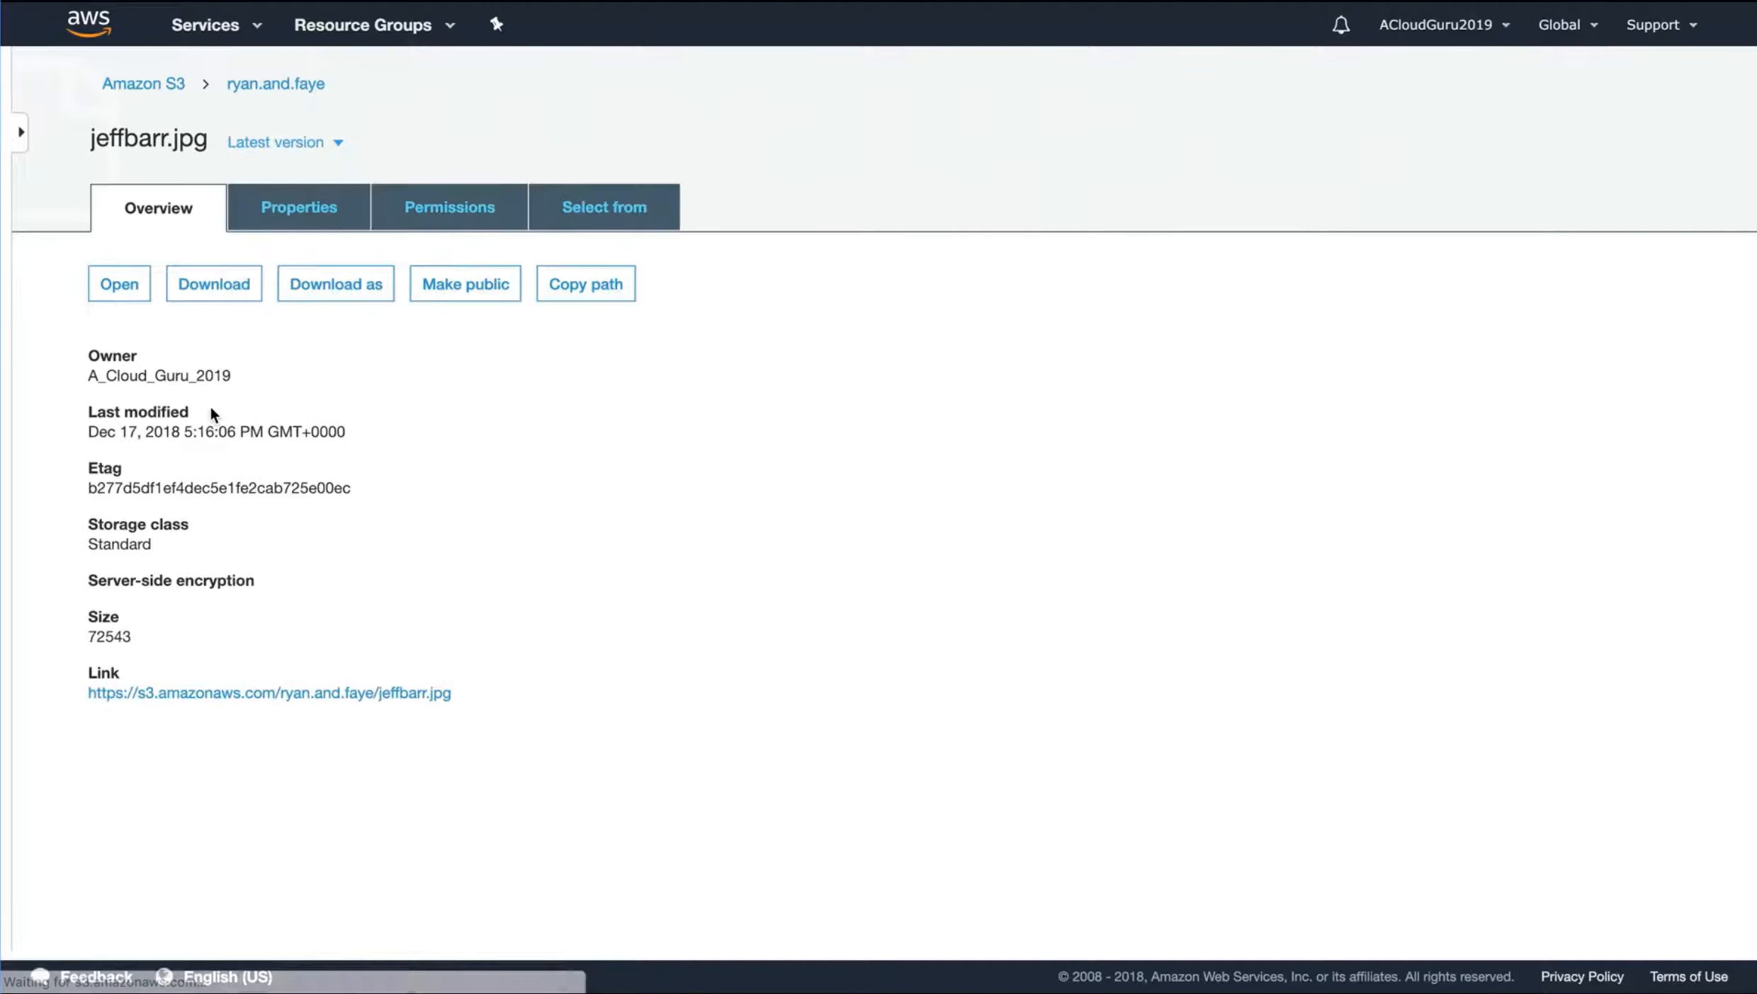
Review the bucket's properties, from versioning and default encryption through the advanced settings such as object lock and requester pays
{"action": "left_click", "coordinate": [265, 89]}
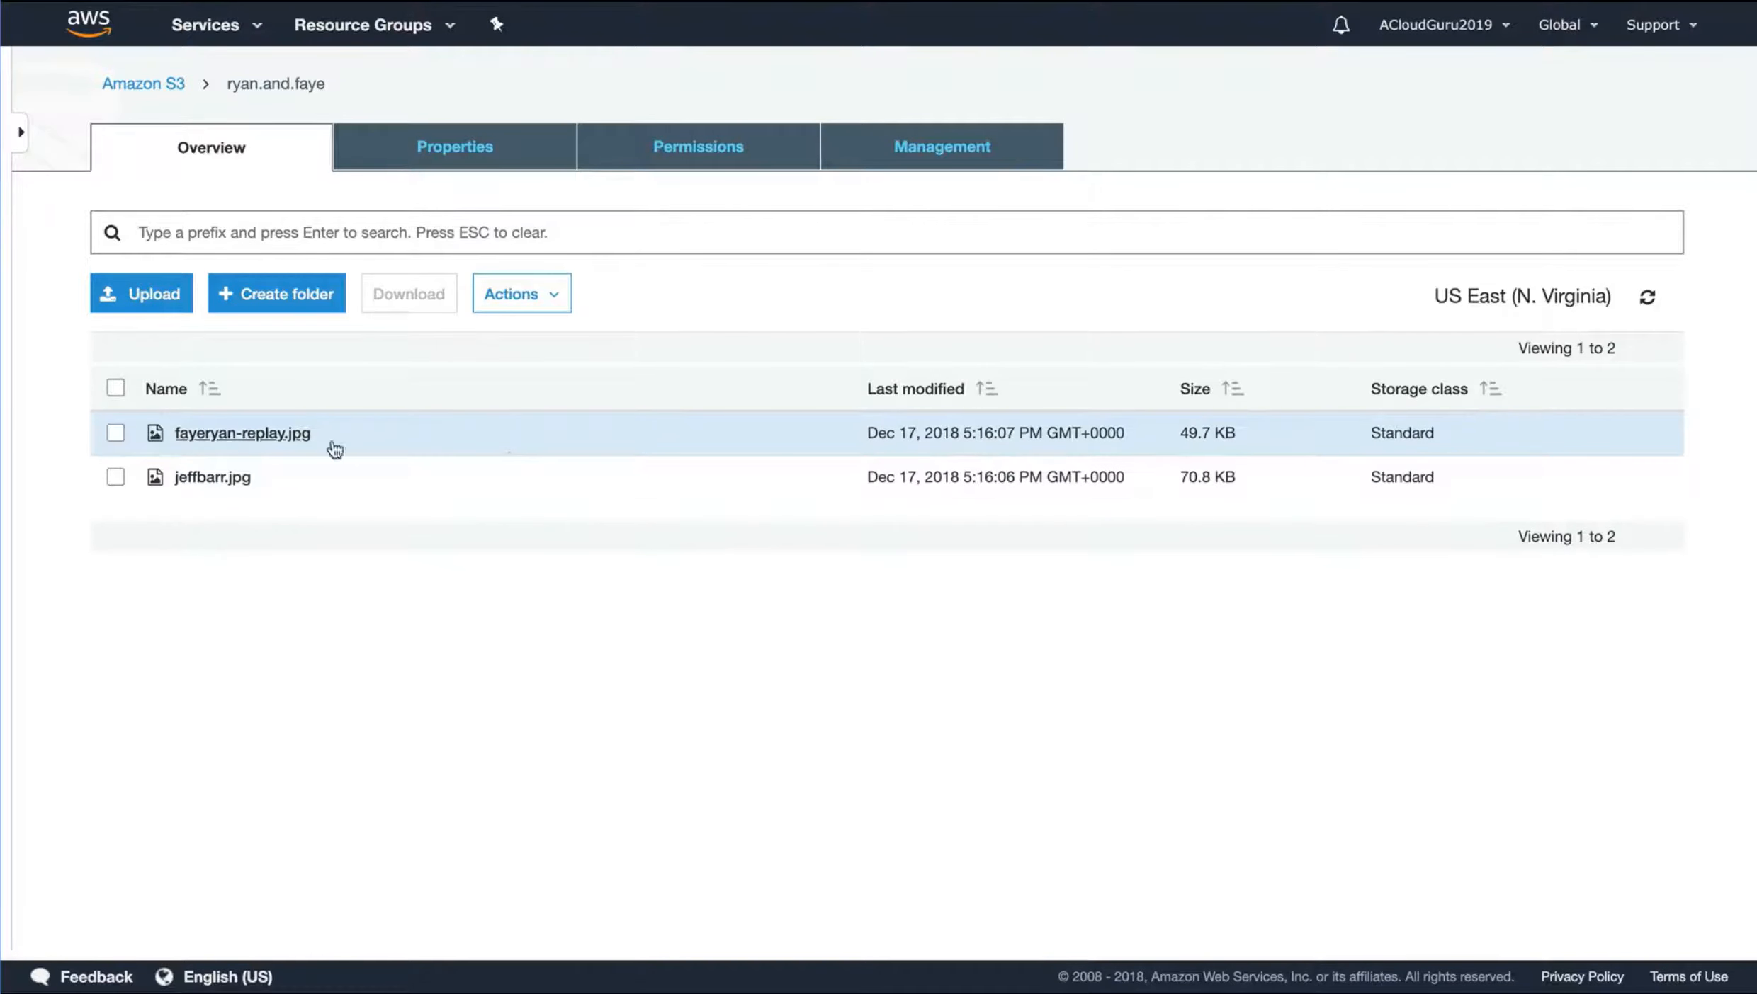
{"action": "left_click", "coordinate": [473, 170]}
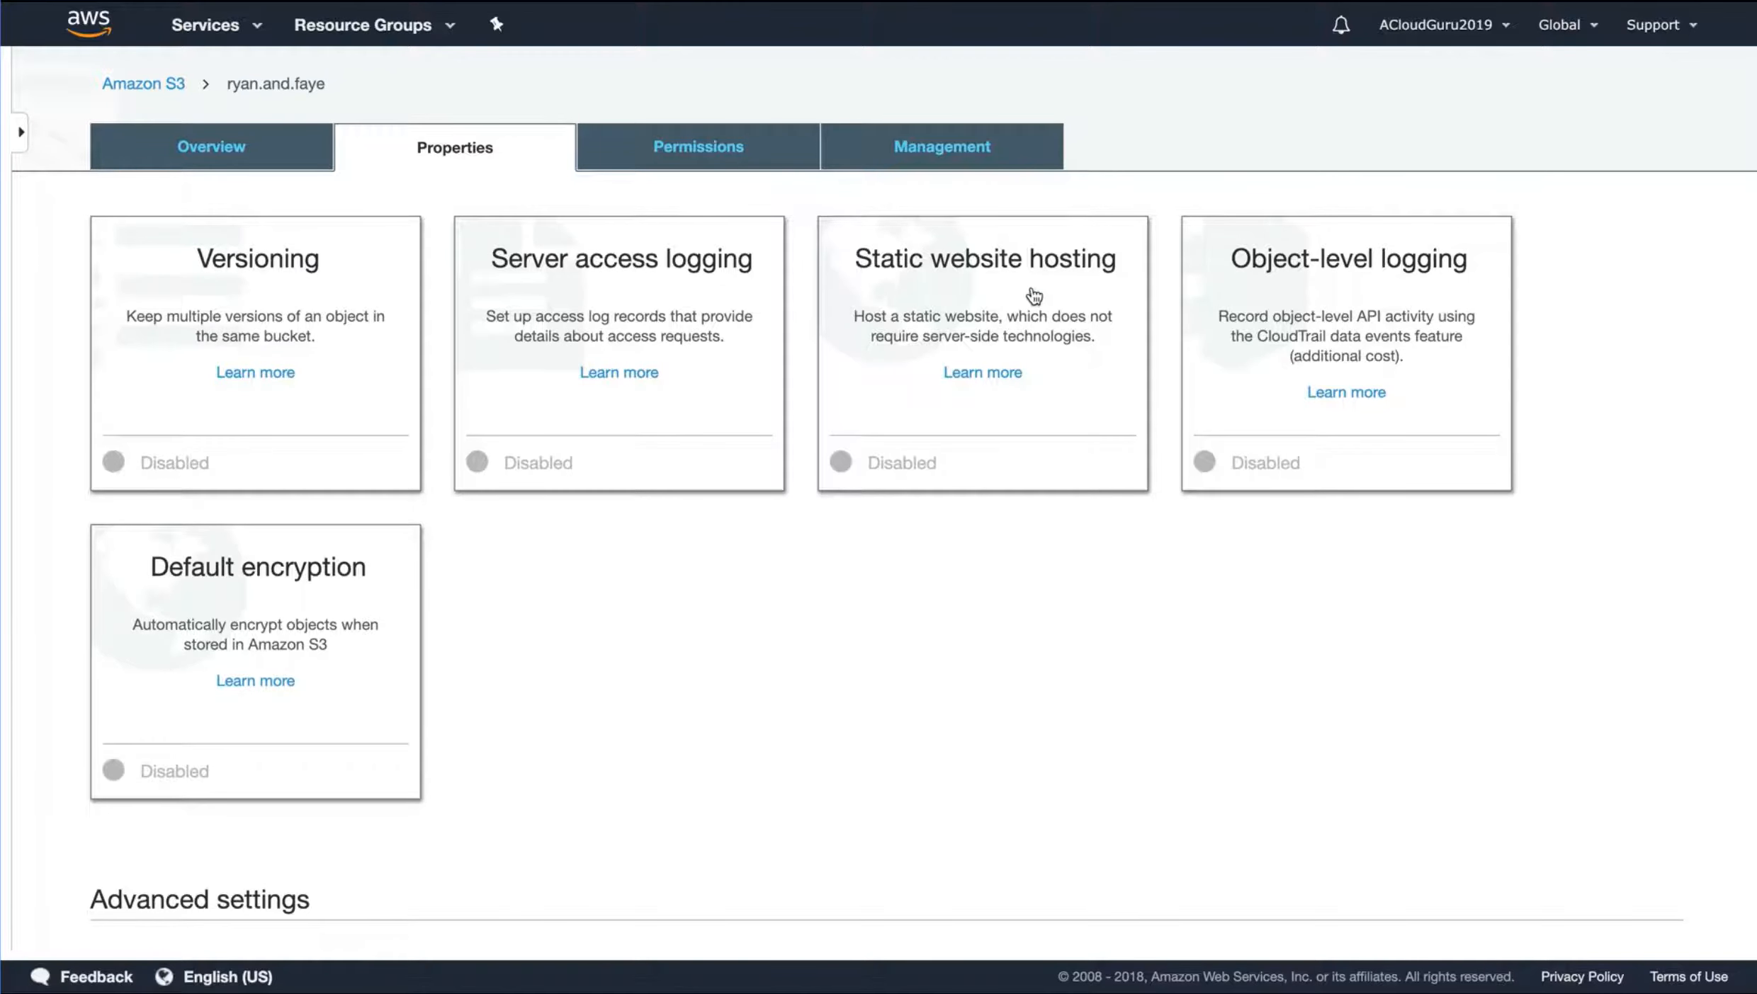
{"action": "scroll", "coordinate": [1007, 298], "scroll_direction": "down", "scroll_amount": 3}
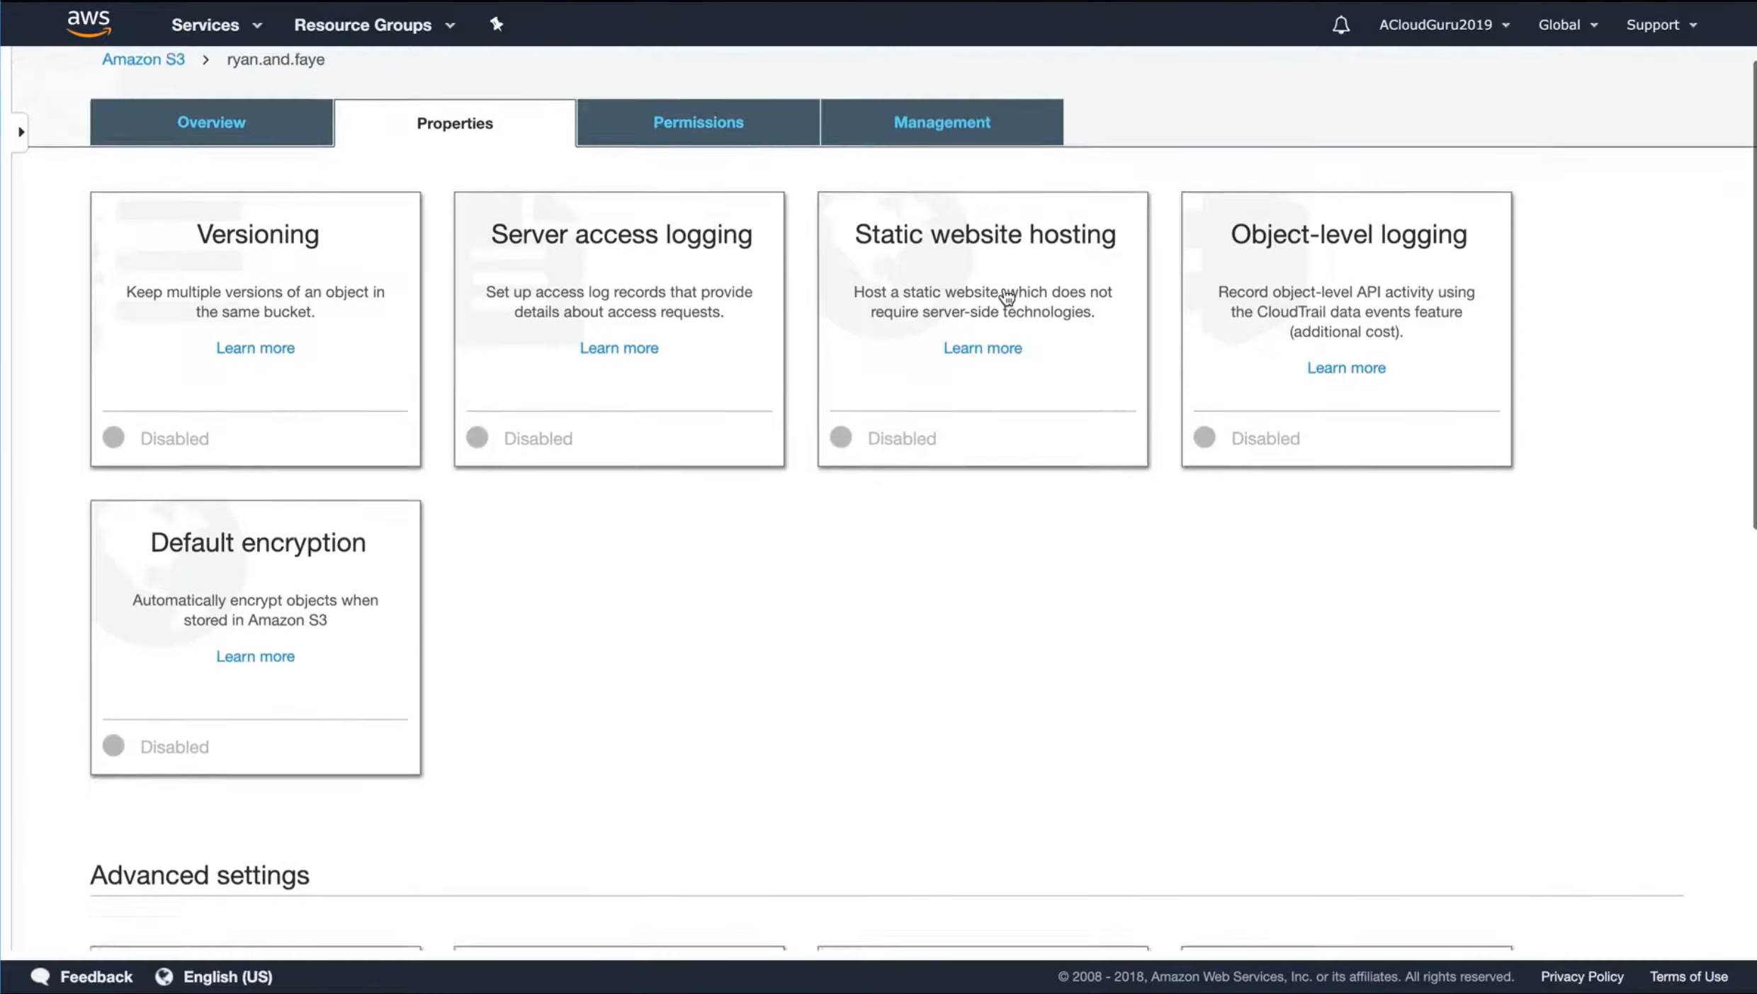
{"action": "scroll", "coordinate": [1006, 298], "scroll_direction": "down", "scroll_amount": 4}
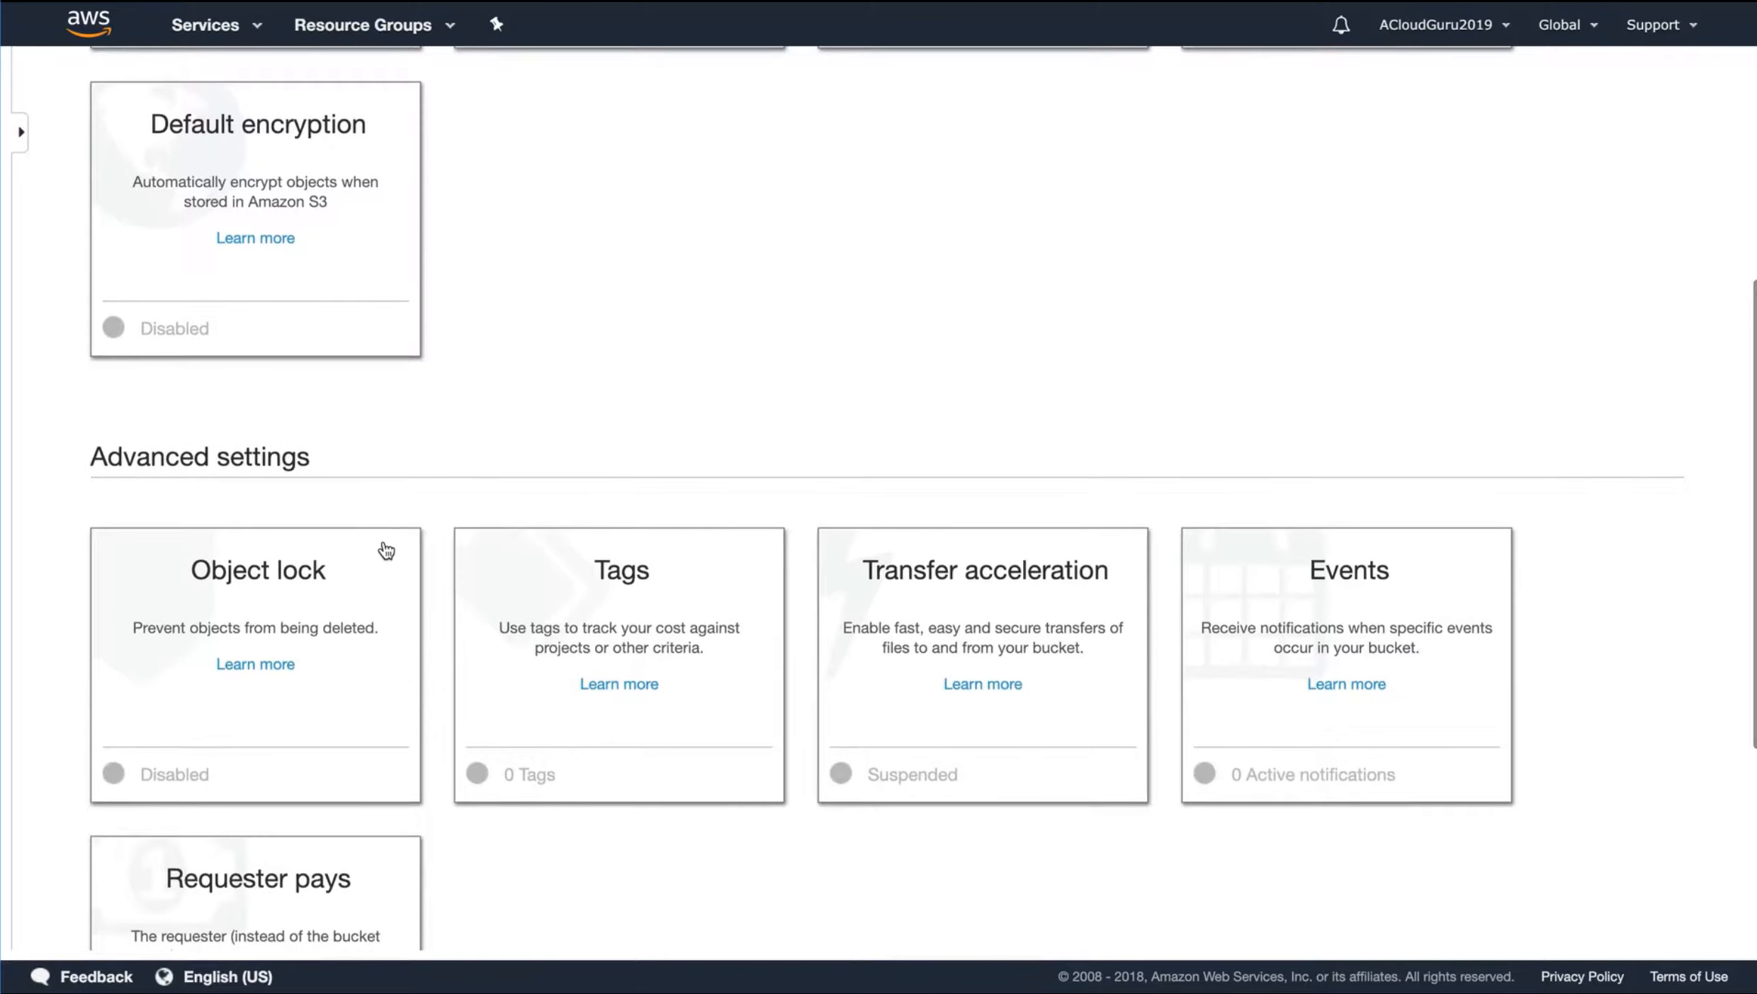
{"action": "scroll", "coordinate": [382, 553], "scroll_direction": "down", "scroll_amount": 2}
{"action": "scroll", "coordinate": [595, 541], "scroll_direction": "down", "scroll_amount": 1}
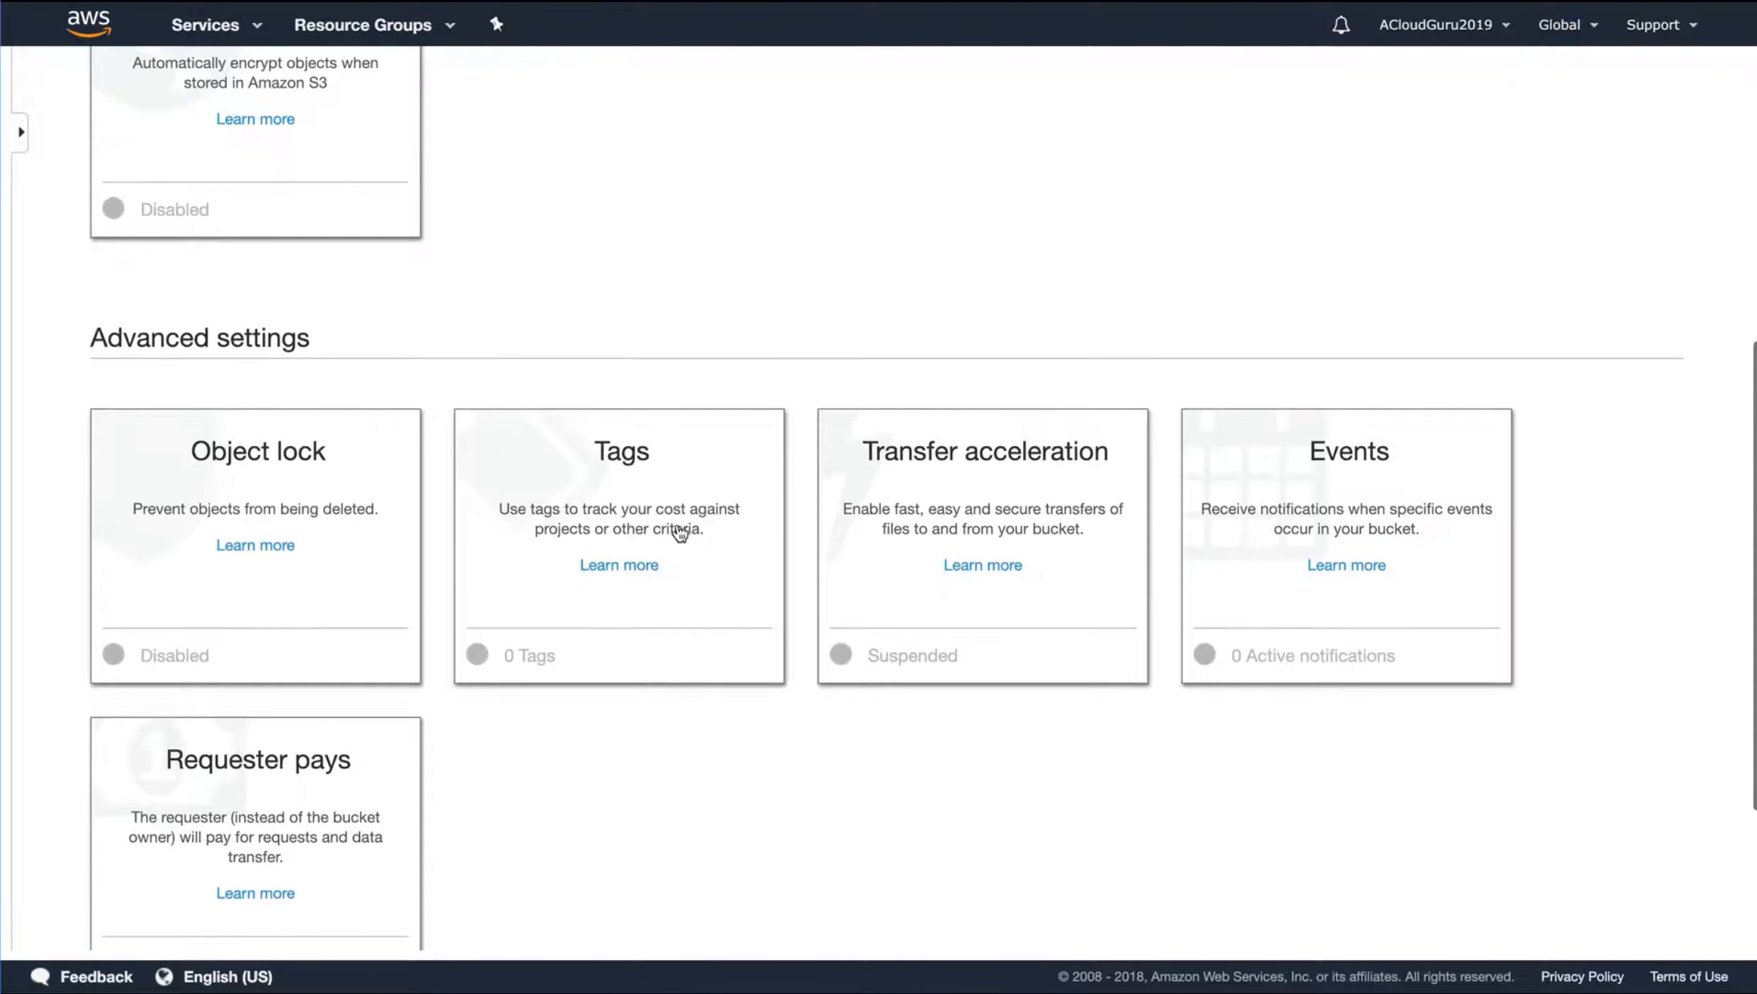
{"action": "scroll", "coordinate": [1020, 502], "scroll_direction": "down", "scroll_amount": 1}
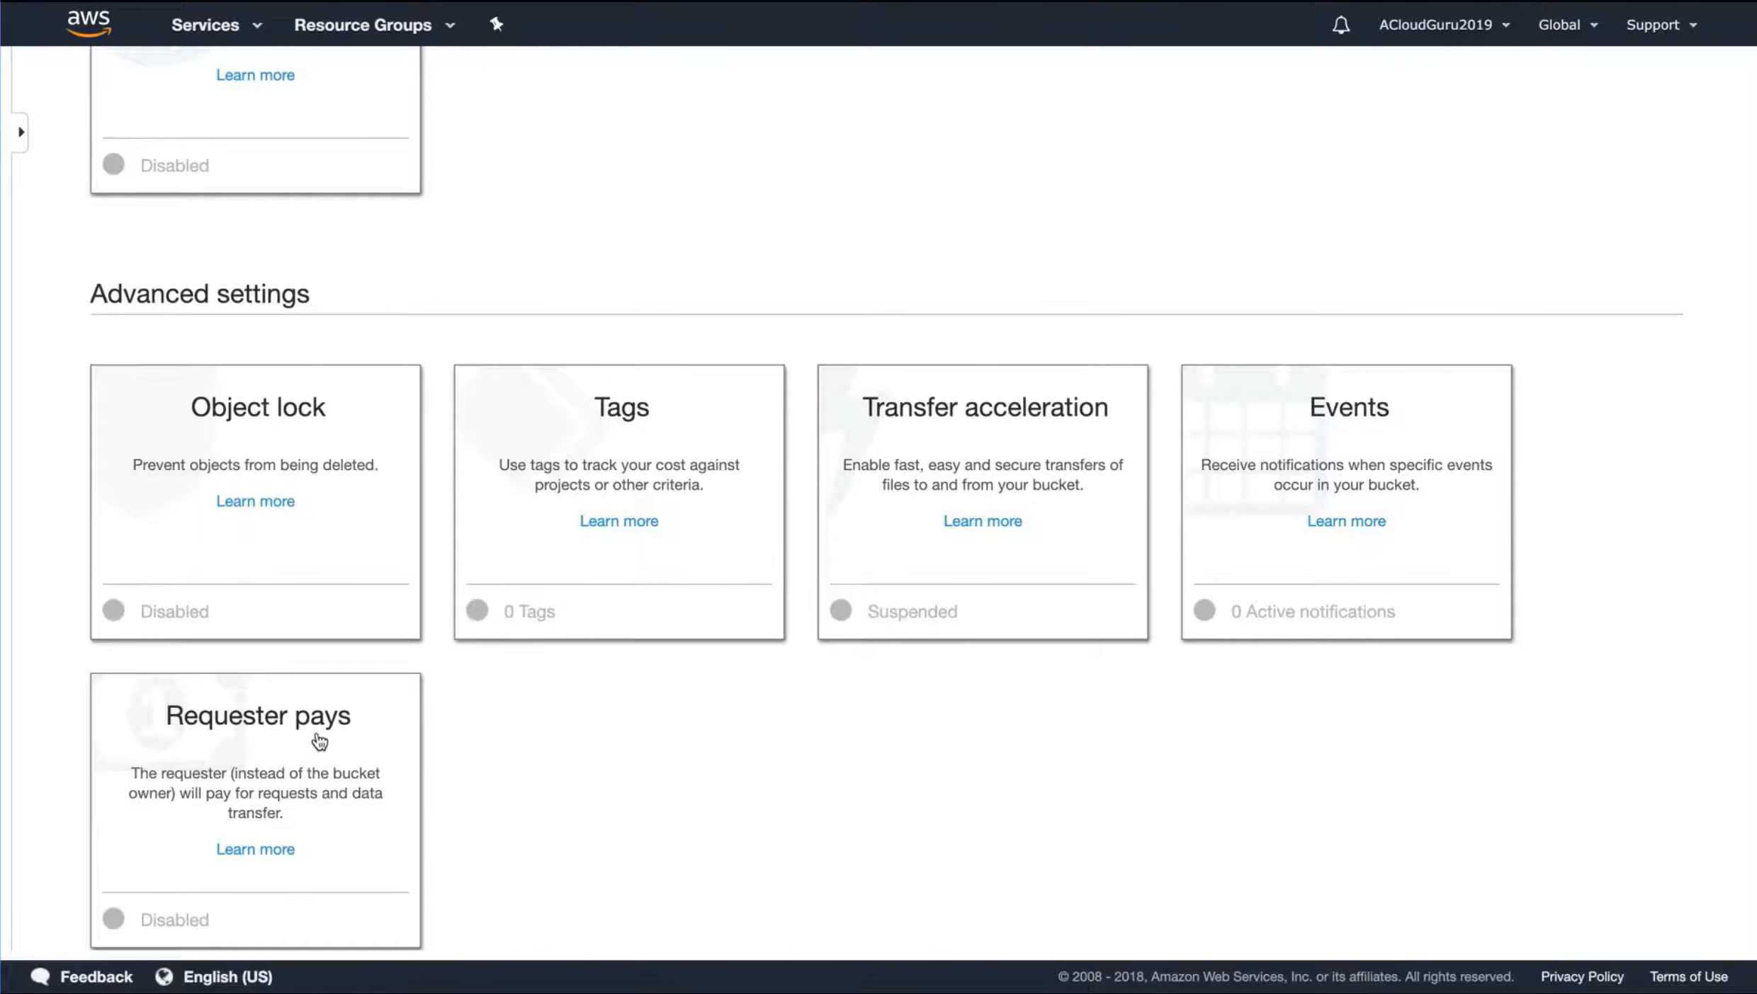
{"action": "scroll", "coordinate": [648, 801], "scroll_direction": "up", "scroll_amount": 3}
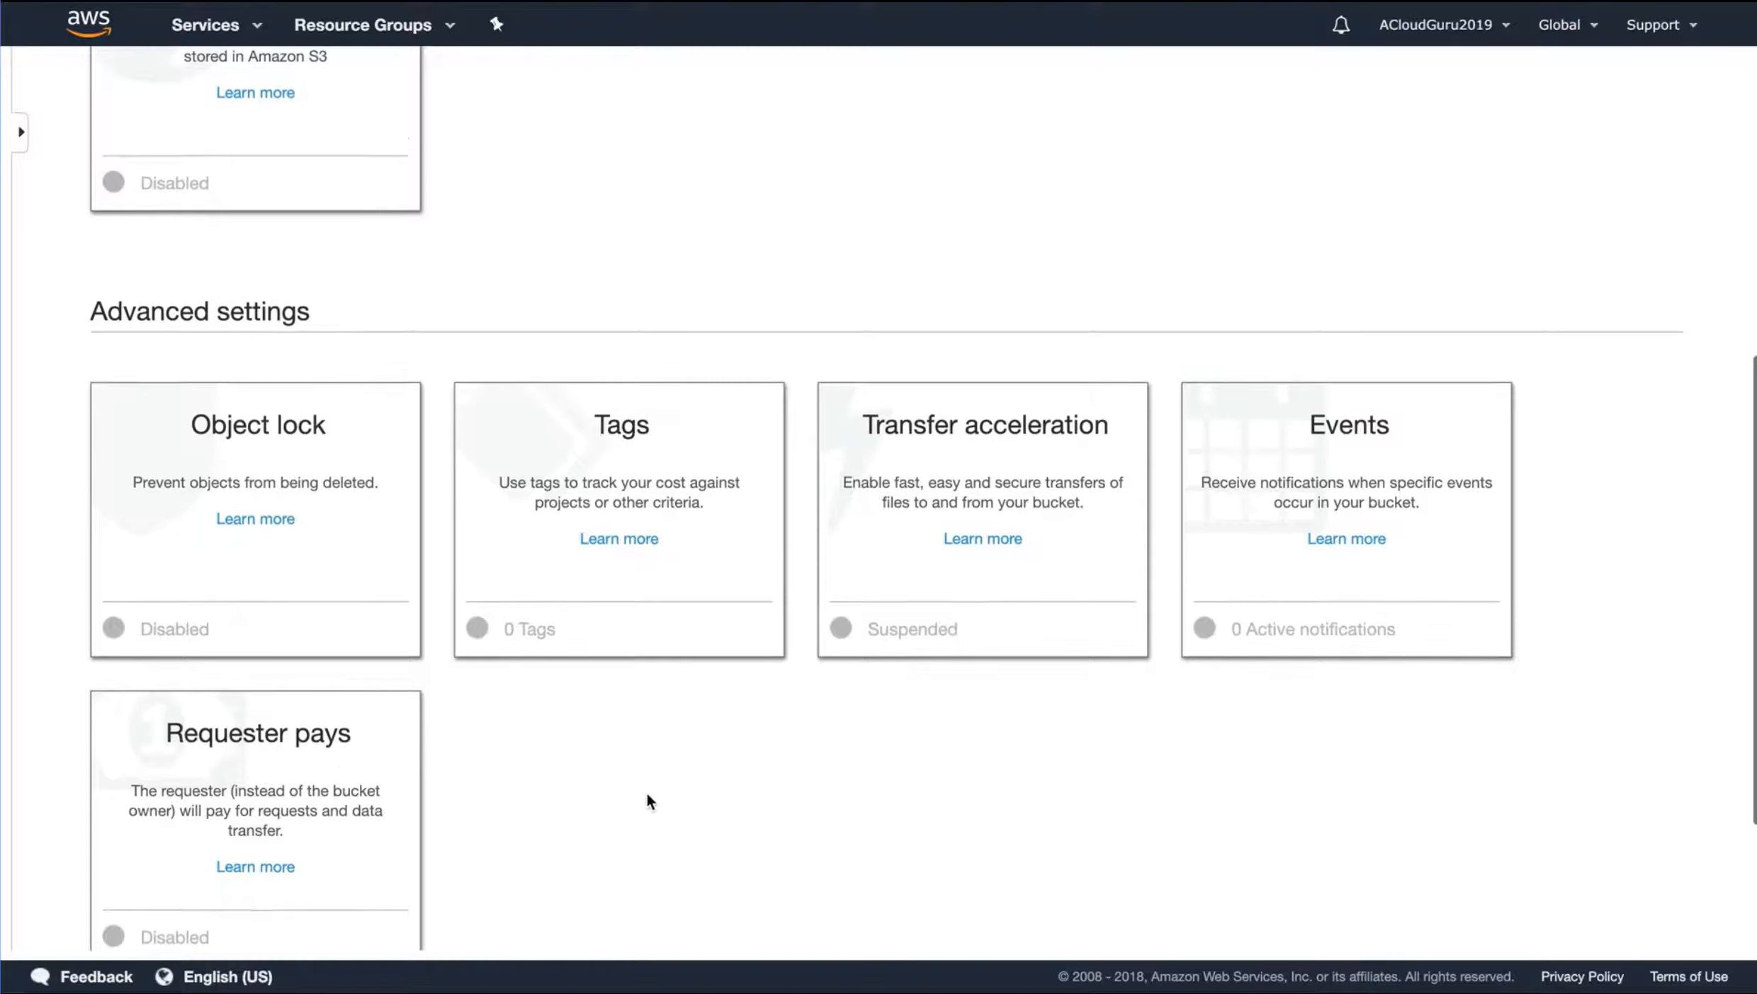
{"action": "scroll", "coordinate": [647, 793], "scroll_direction": "up", "scroll_amount": 5}
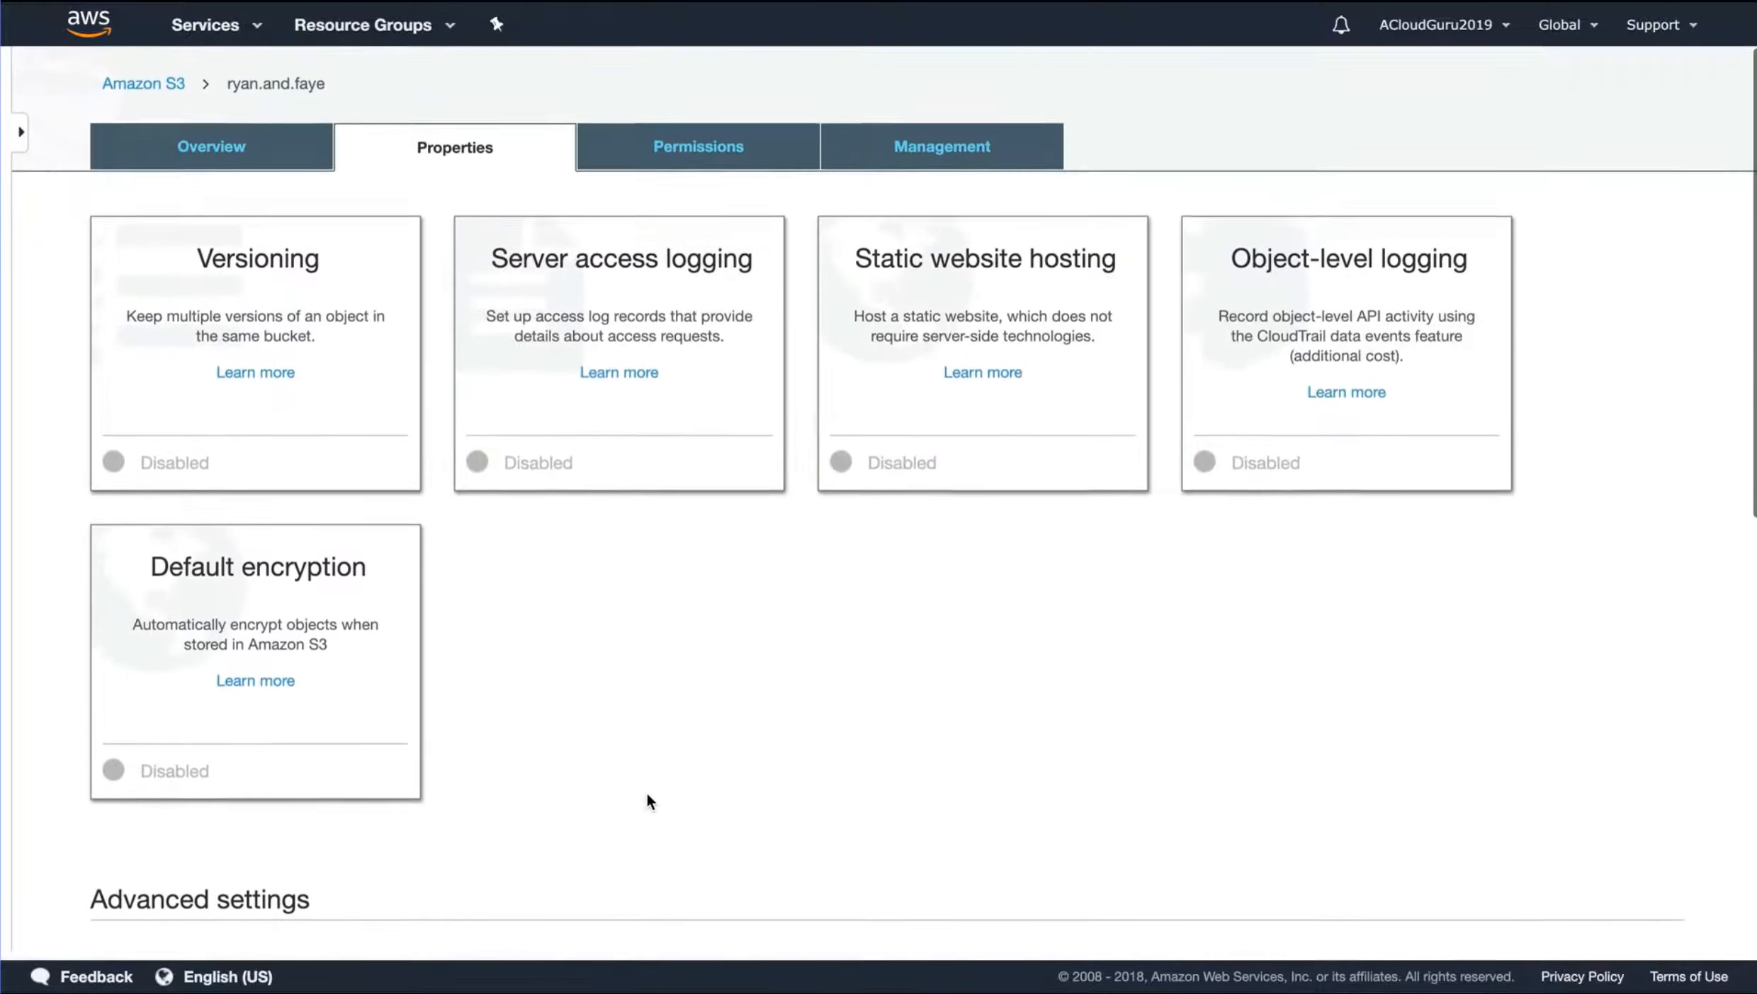
Review the bucket's public access settings and its lifecycle and replication management options
{"action": "left_click", "coordinate": [690, 168]}
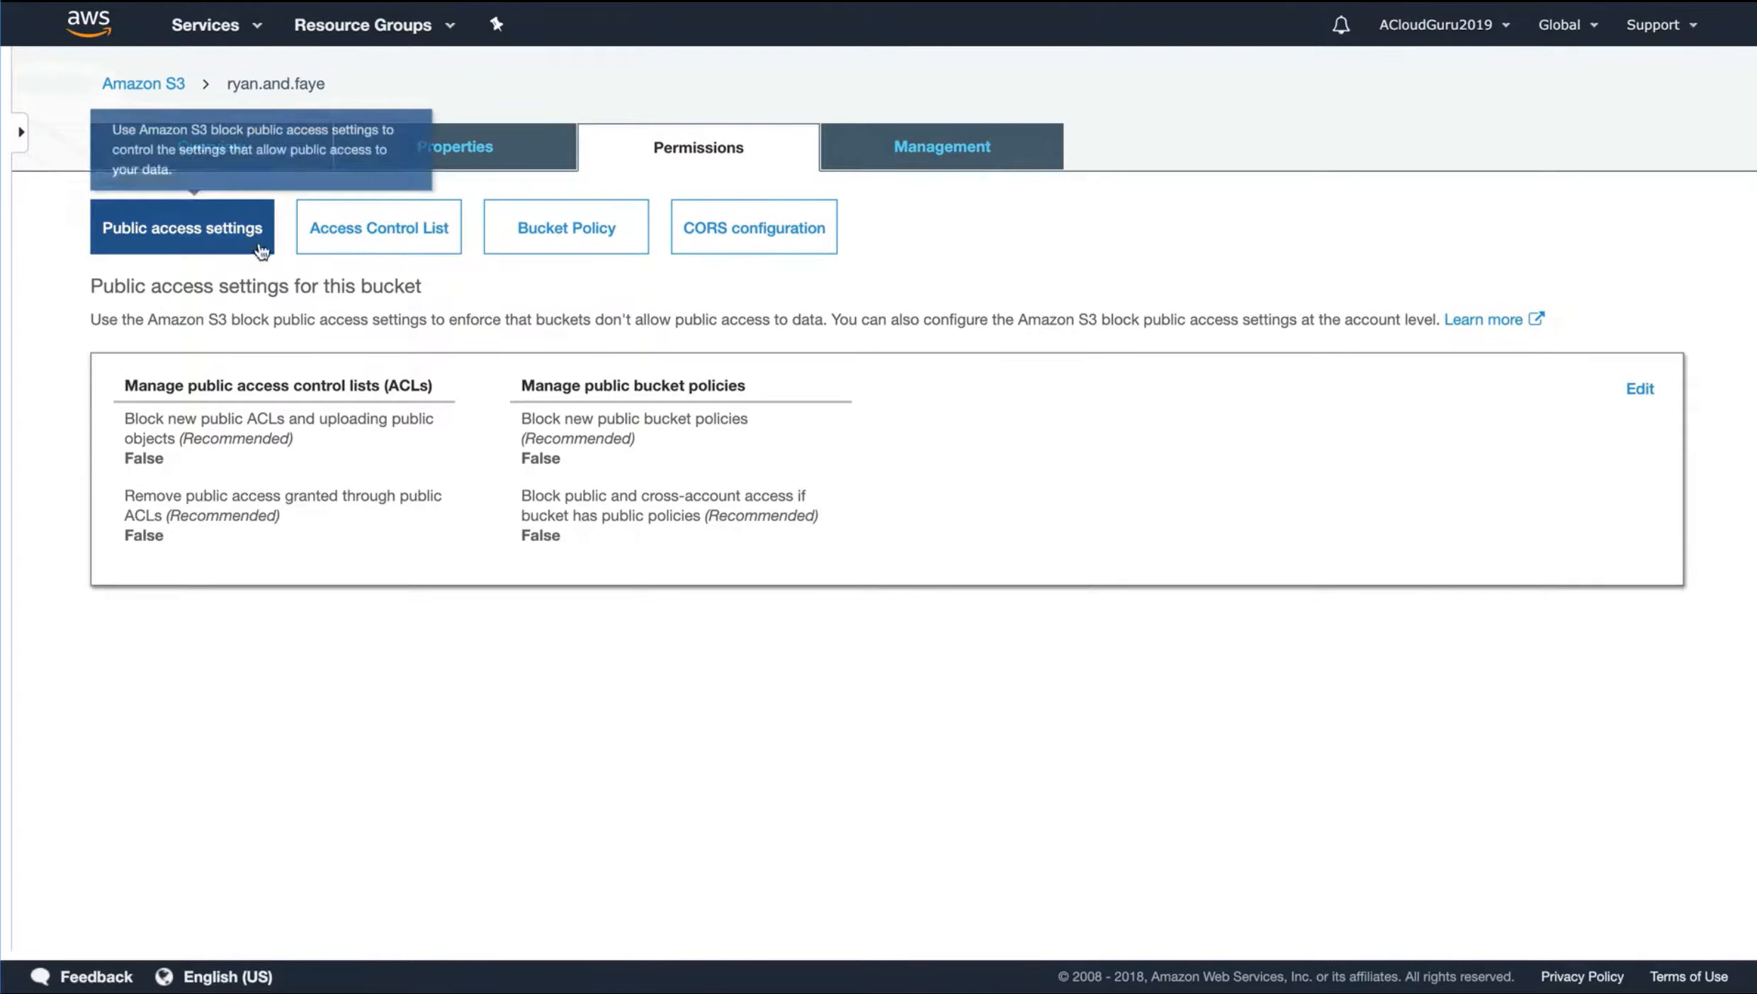
{"action": "left_click", "coordinate": [964, 150]}
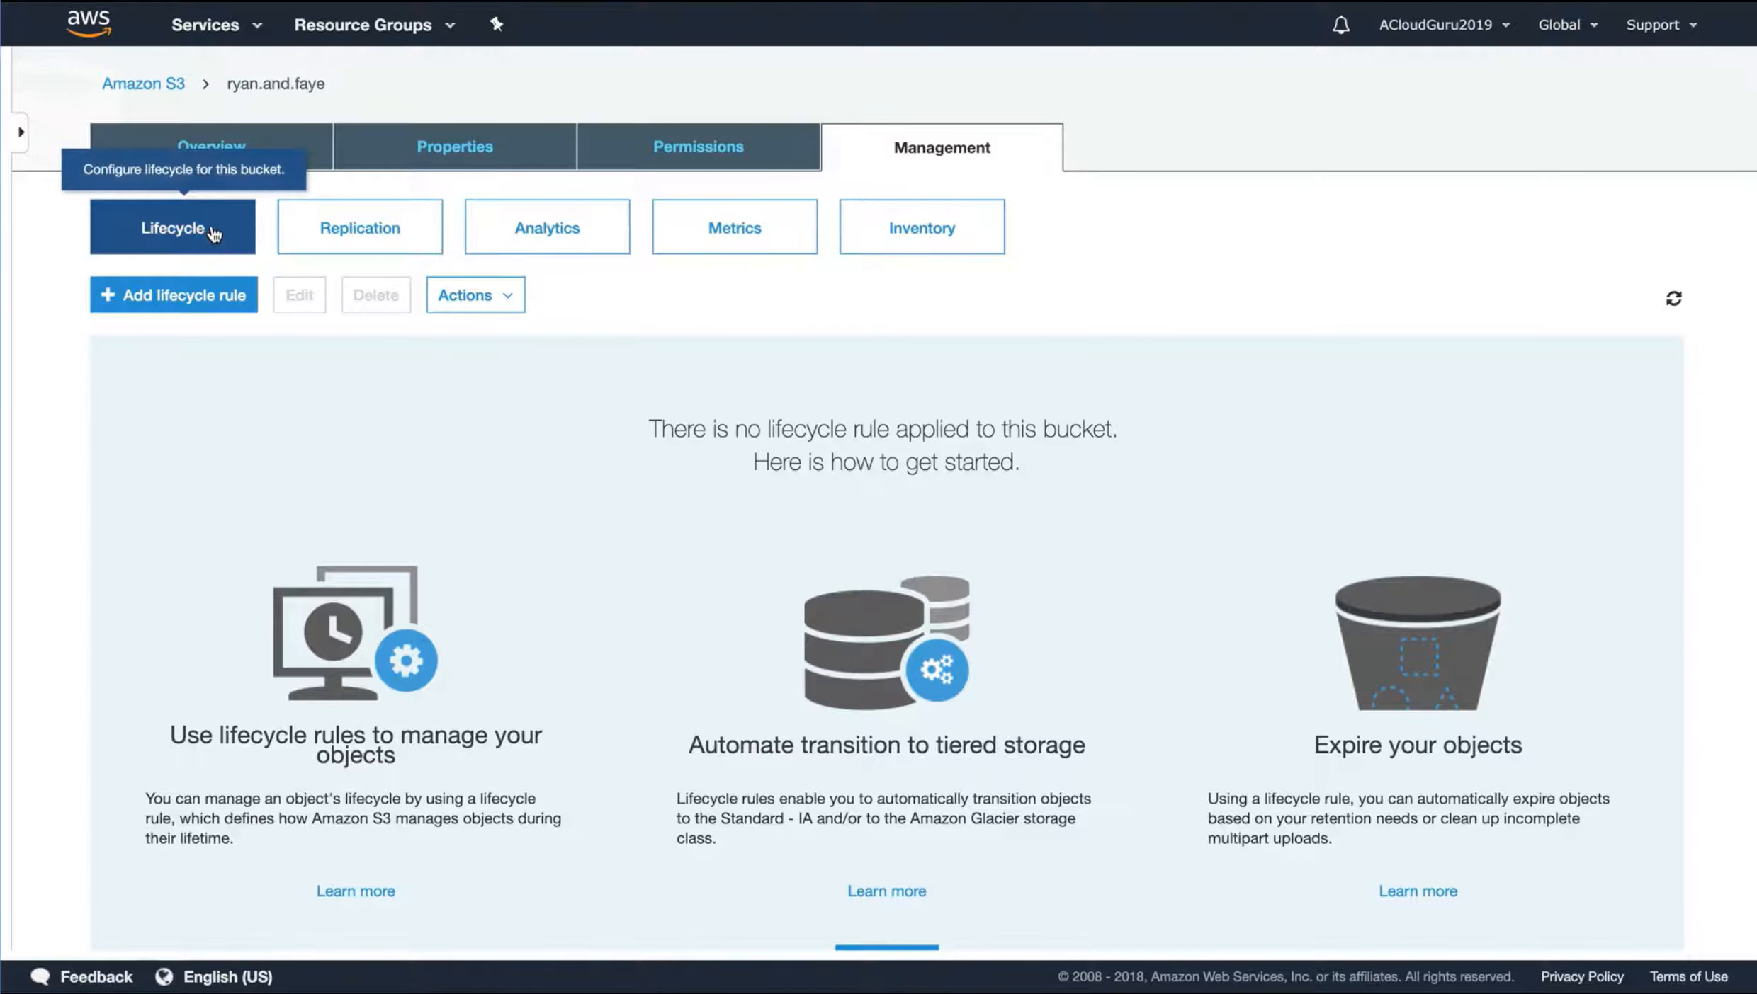
{"action": "left_click", "coordinate": [406, 231]}
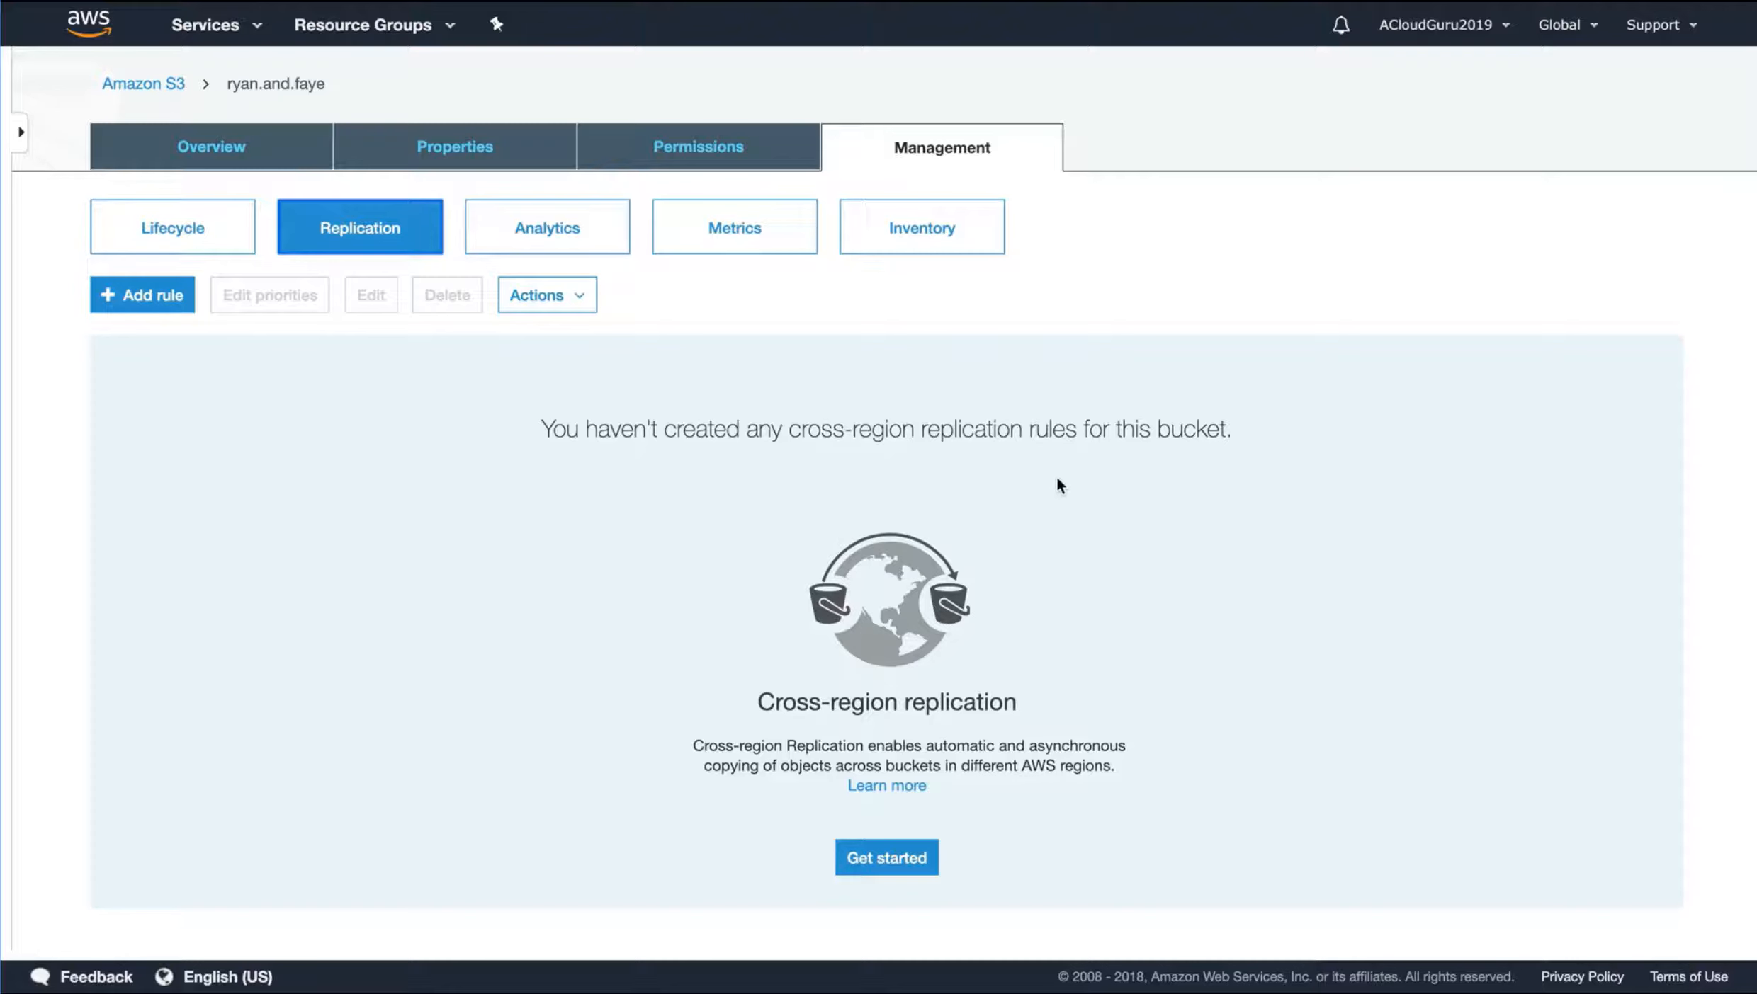
Change the storage class of fayeryan-replay.jpg to One Zone-IA, save it, and check it in the object's overview and the bucket's object list
{"action": "left_click", "coordinate": [249, 150]}
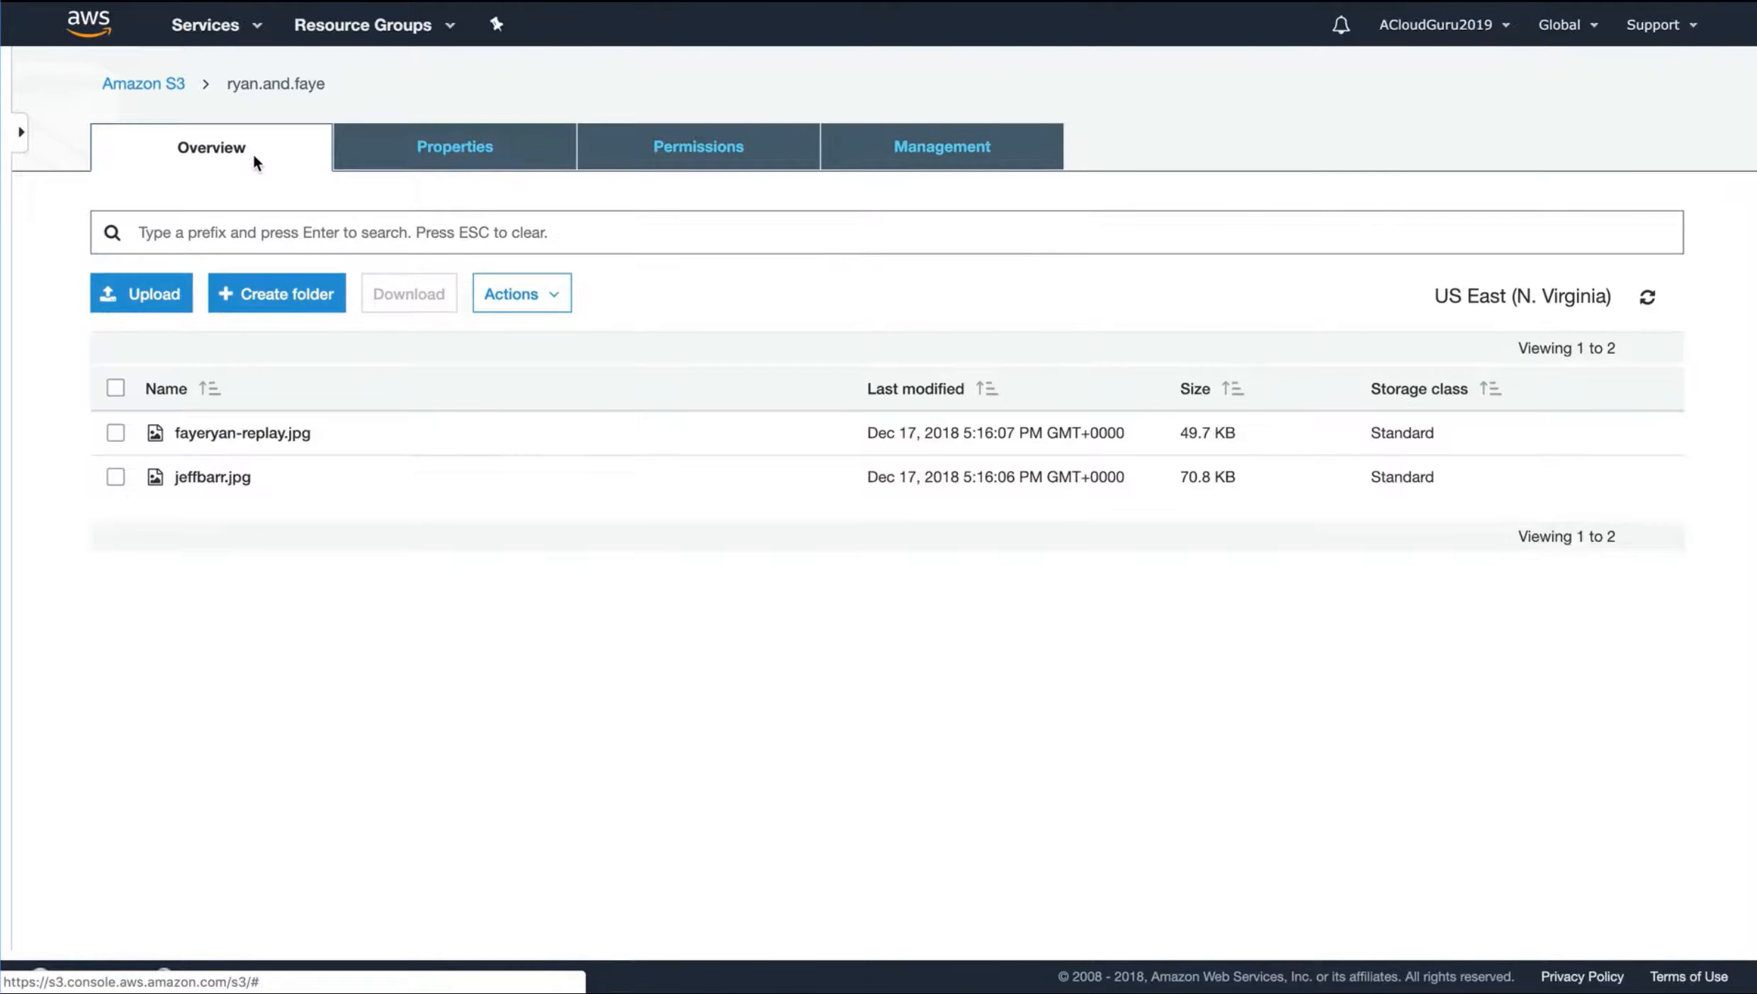
{"action": "left_click", "coordinate": [116, 437]}
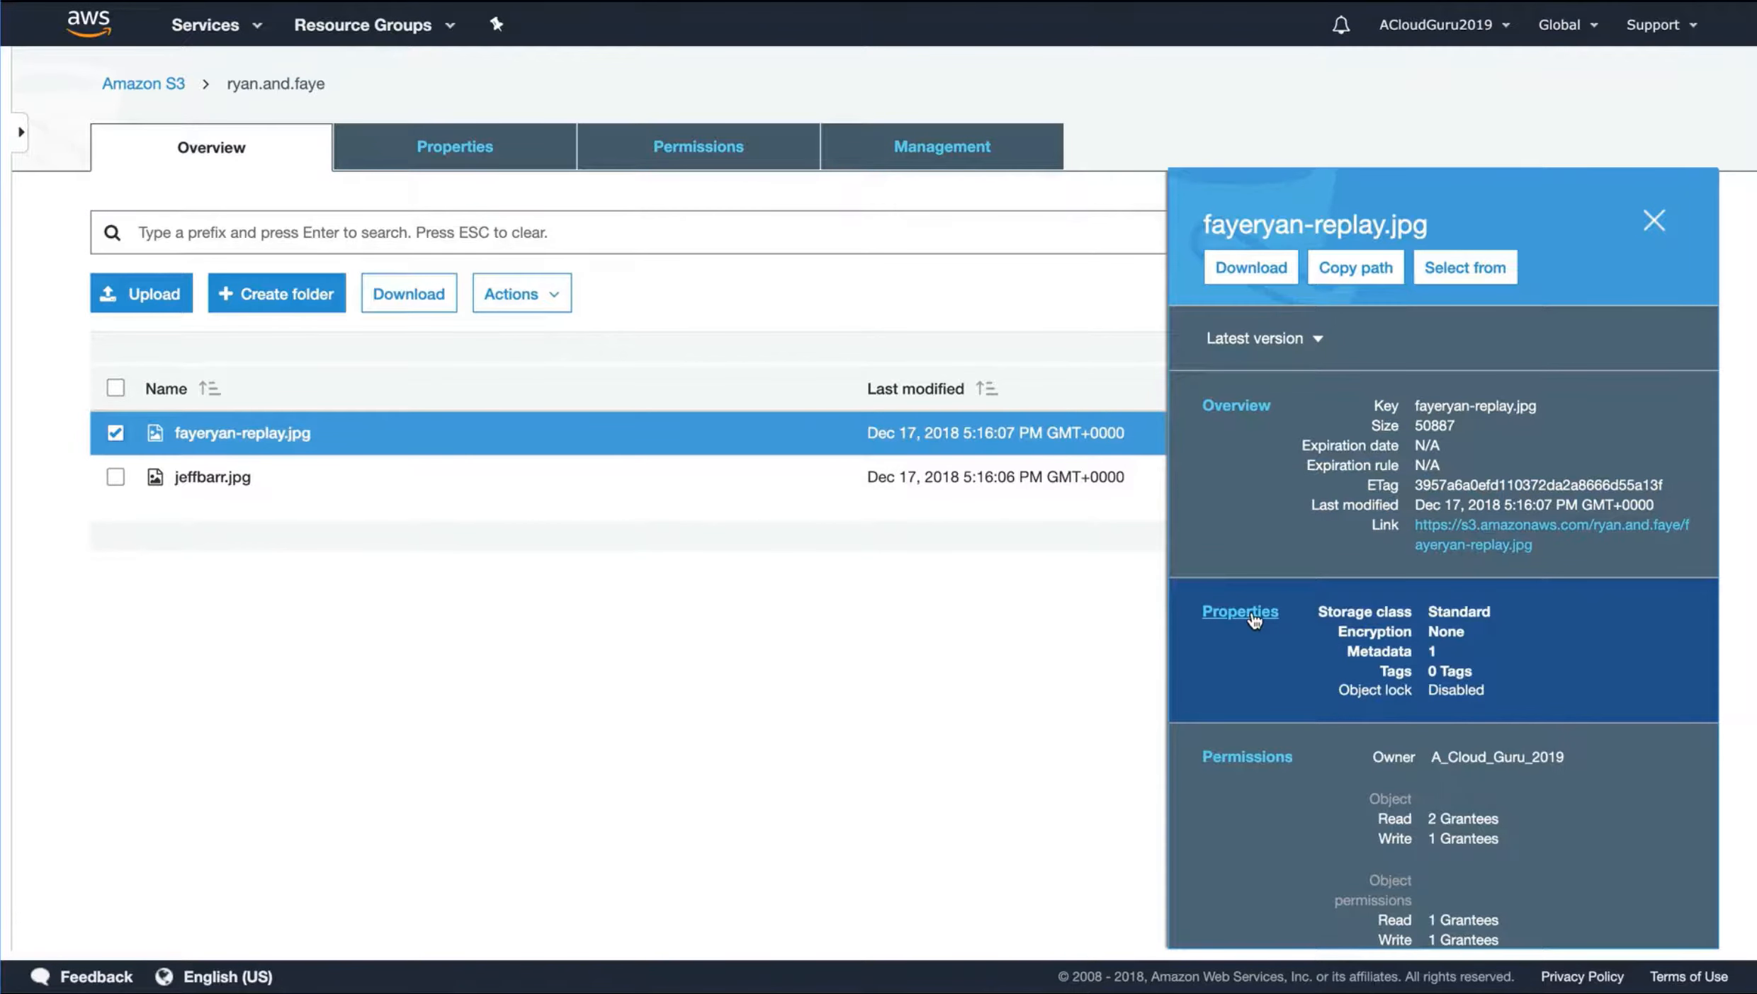
{"action": "left_click", "coordinate": [1254, 621]}
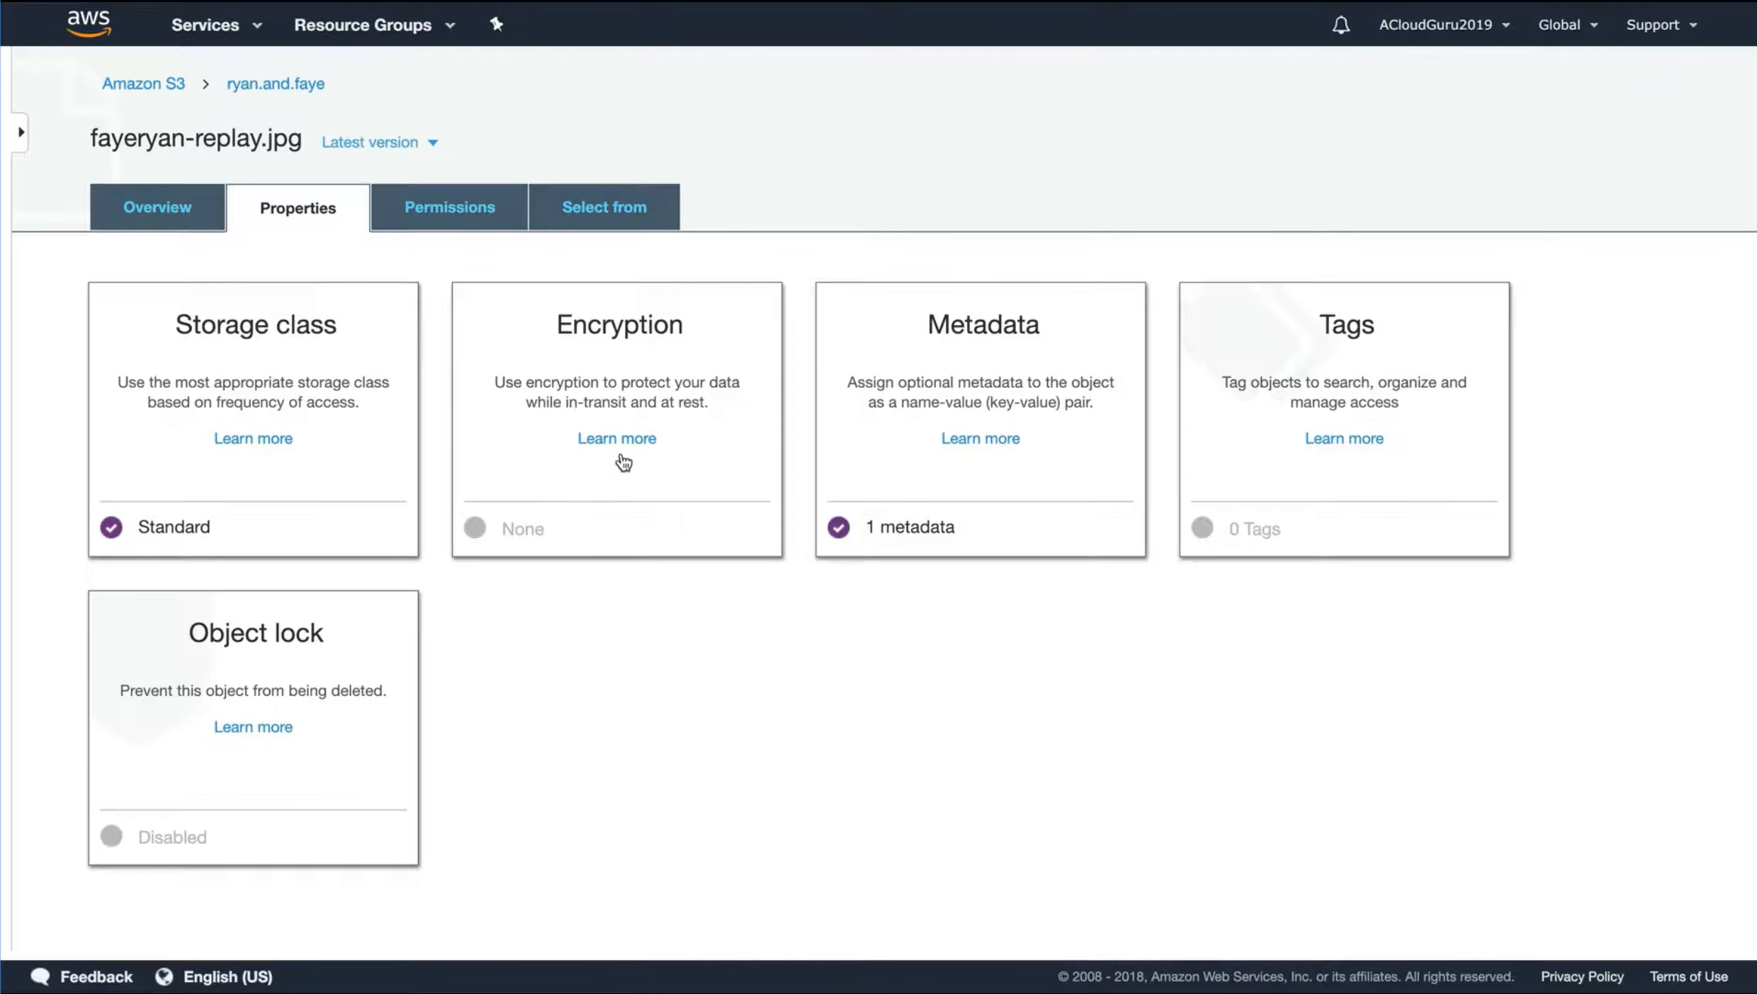
{"action": "left_click", "coordinate": [313, 414]}
{"action": "scroll", "coordinate": [367, 520], "scroll_direction": "down", "scroll_amount": 1}
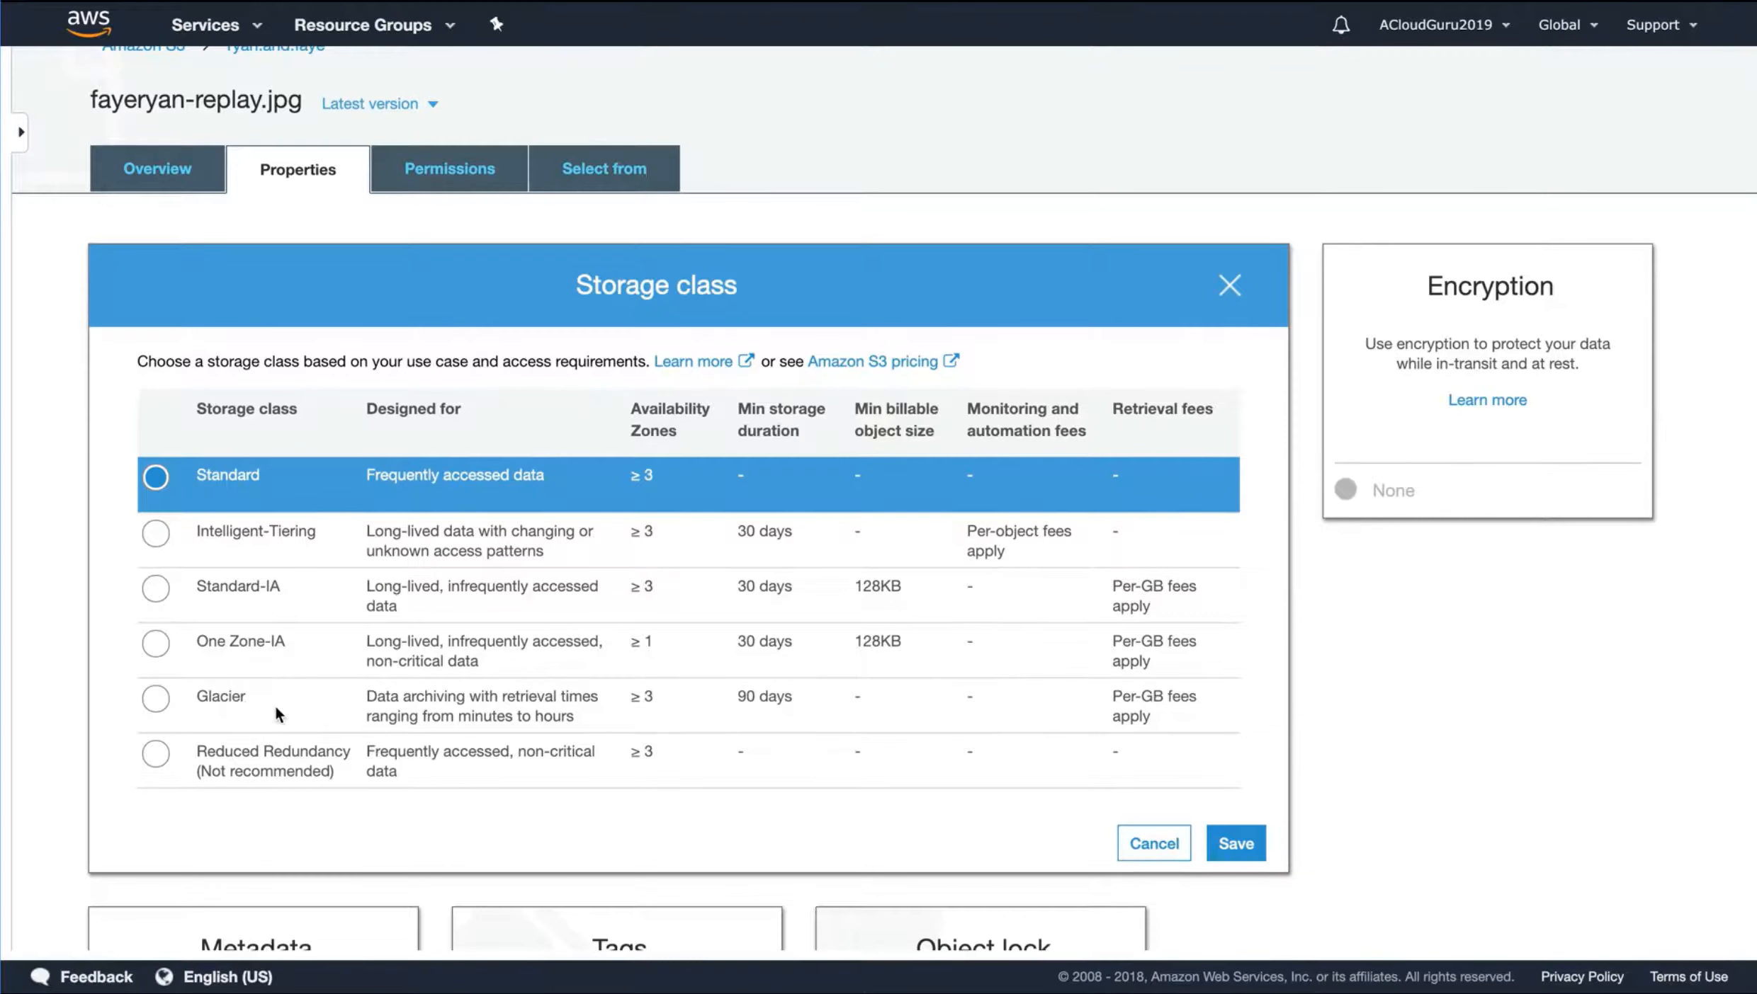
{"action": "scroll", "coordinate": [275, 705], "scroll_direction": "down", "scroll_amount": 1}
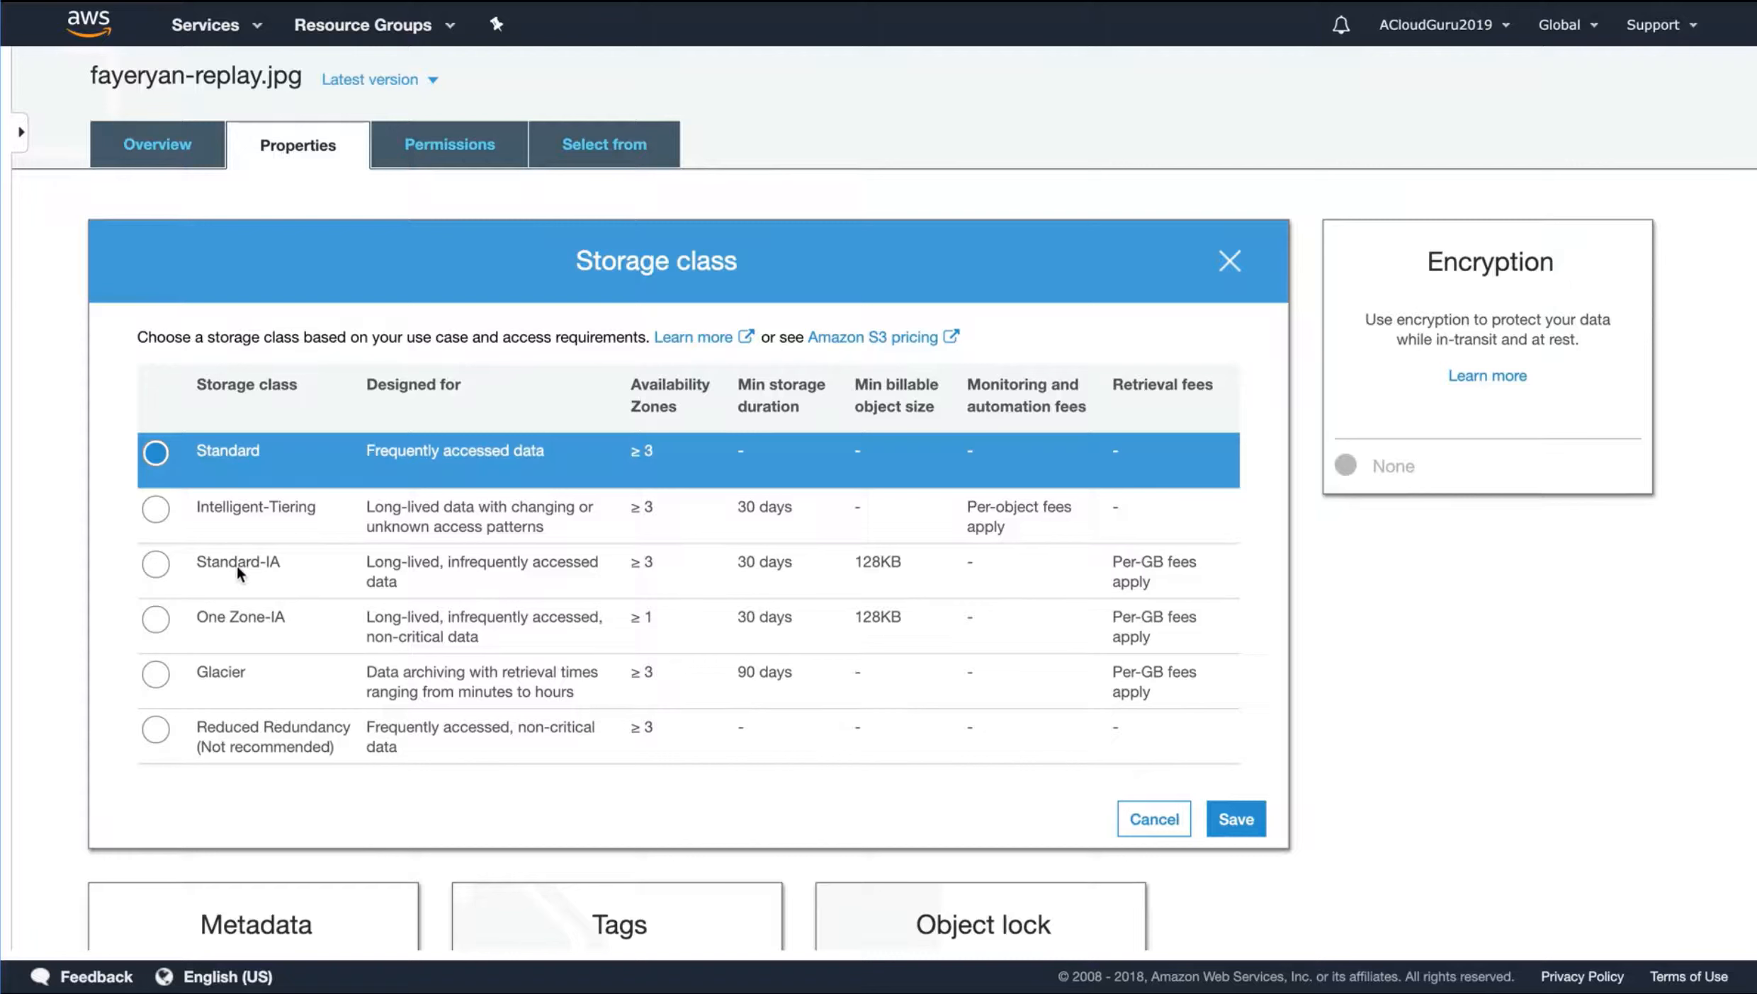
{"action": "left_click", "coordinate": [237, 617]}
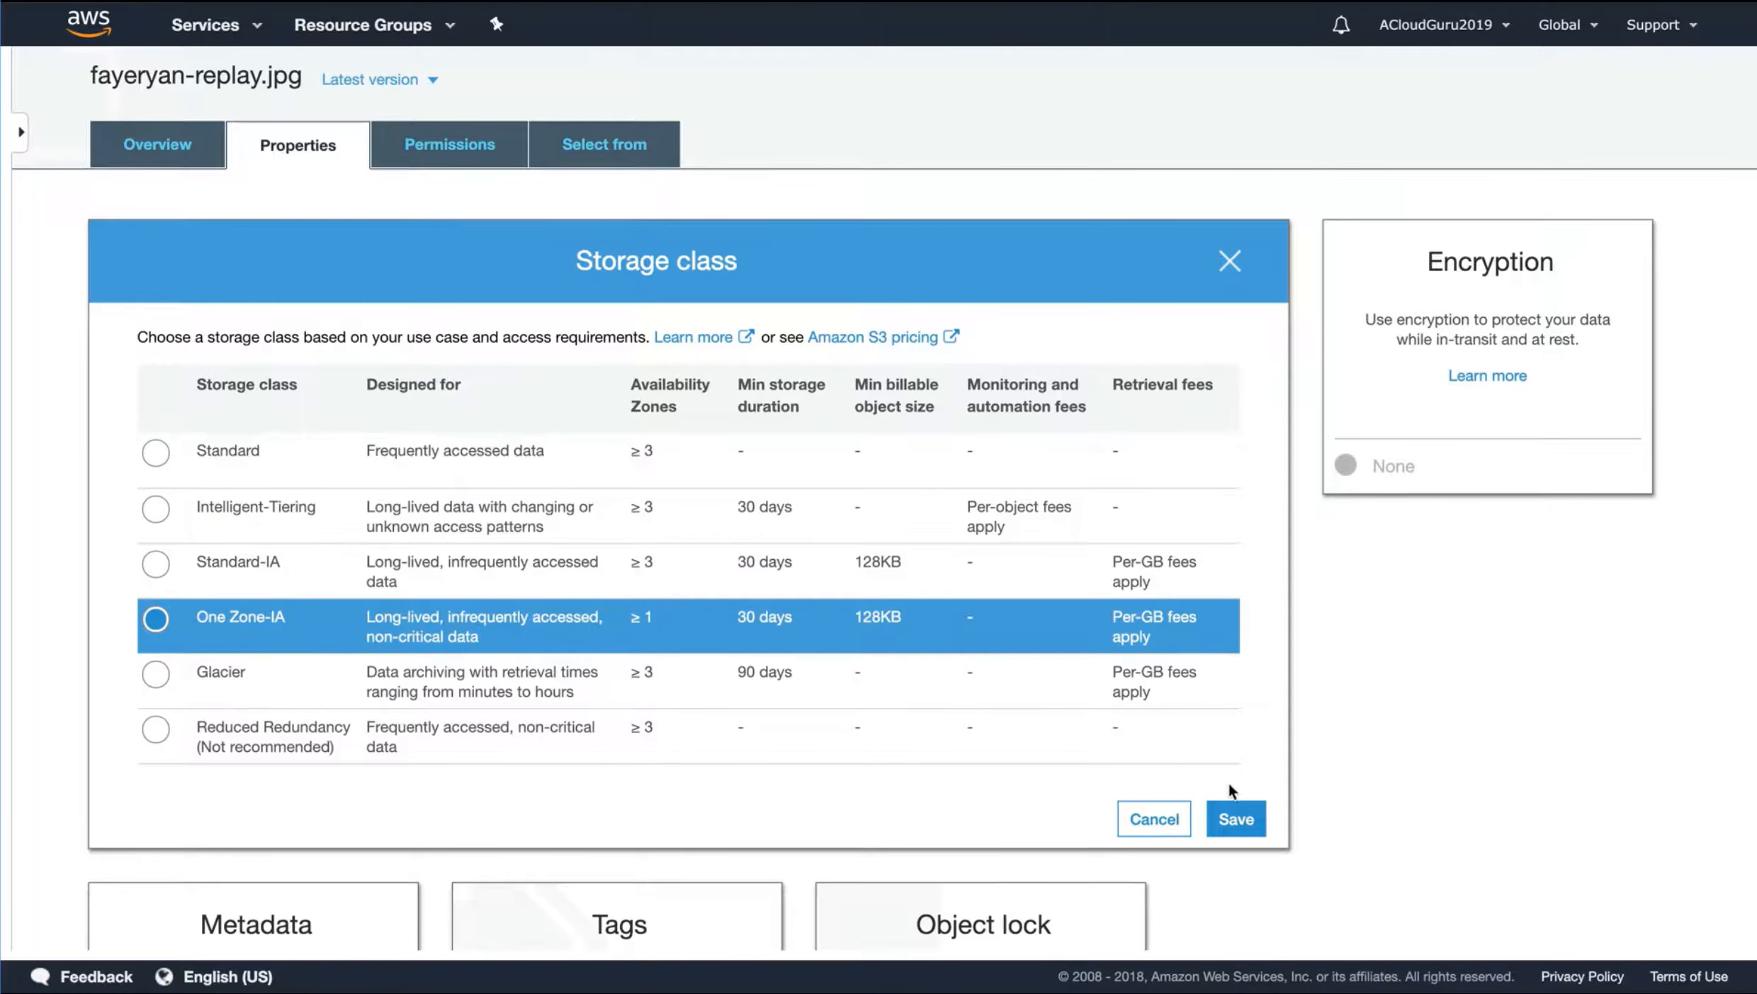
{"action": "left_click", "coordinate": [1239, 814]}
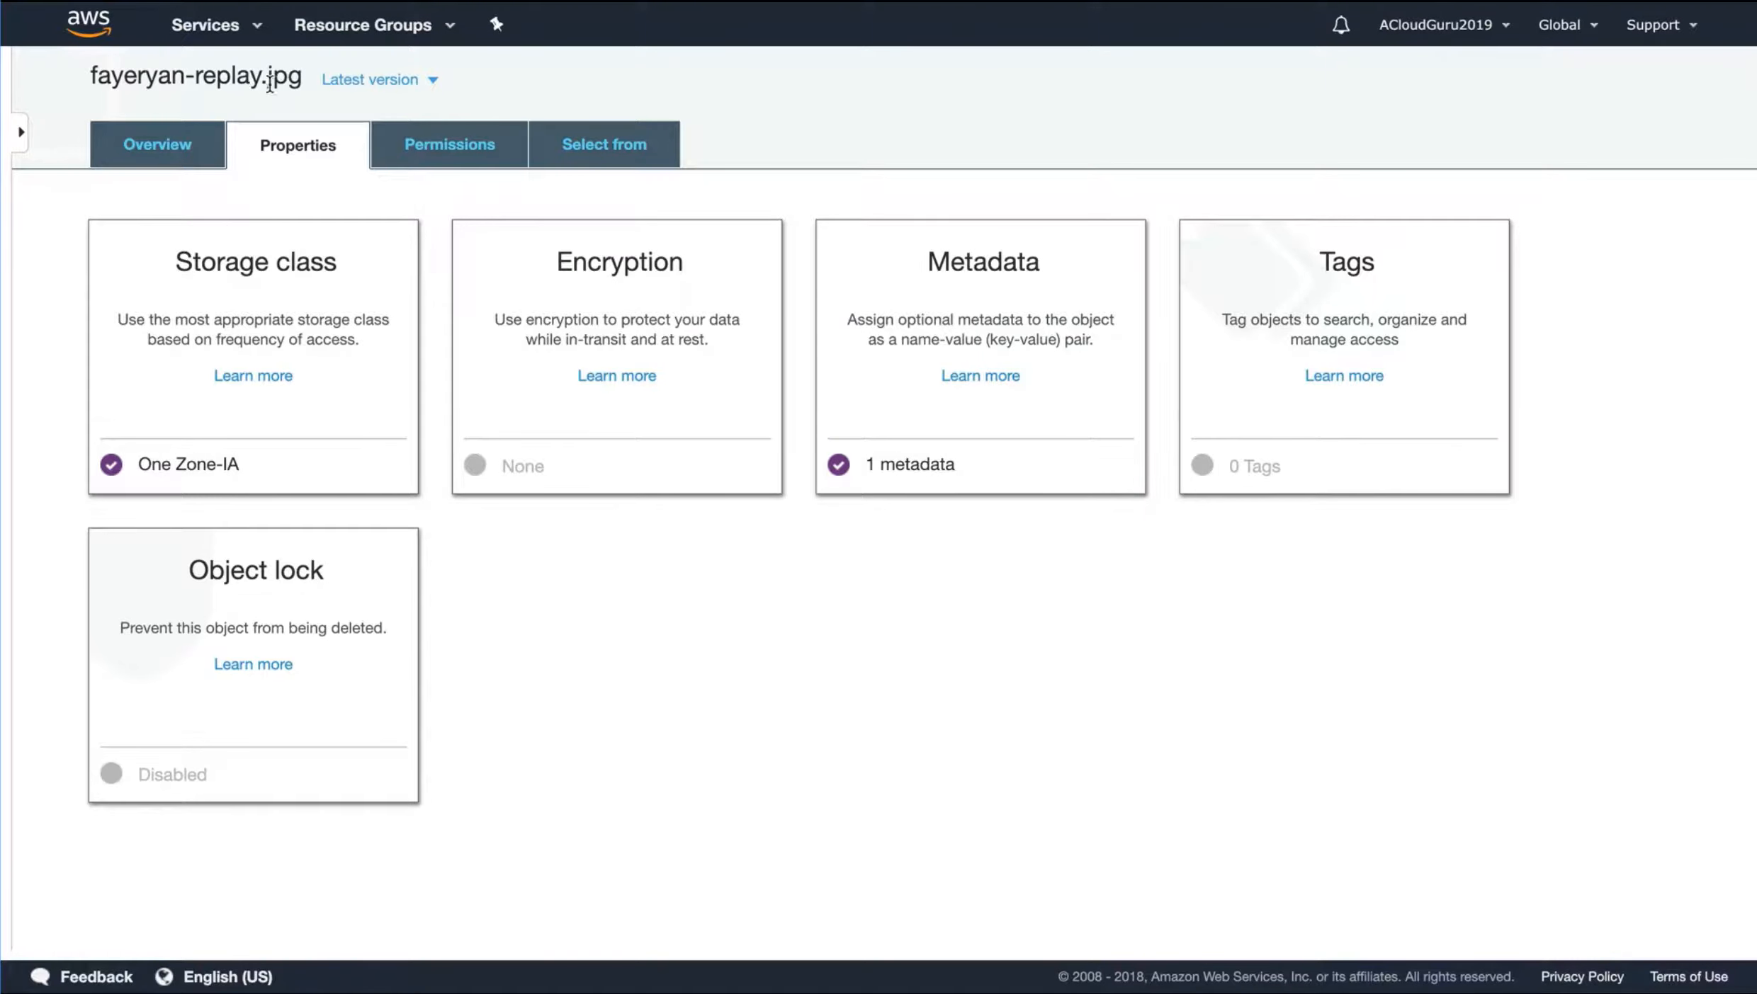
{"action": "left_click", "coordinate": [157, 144]}
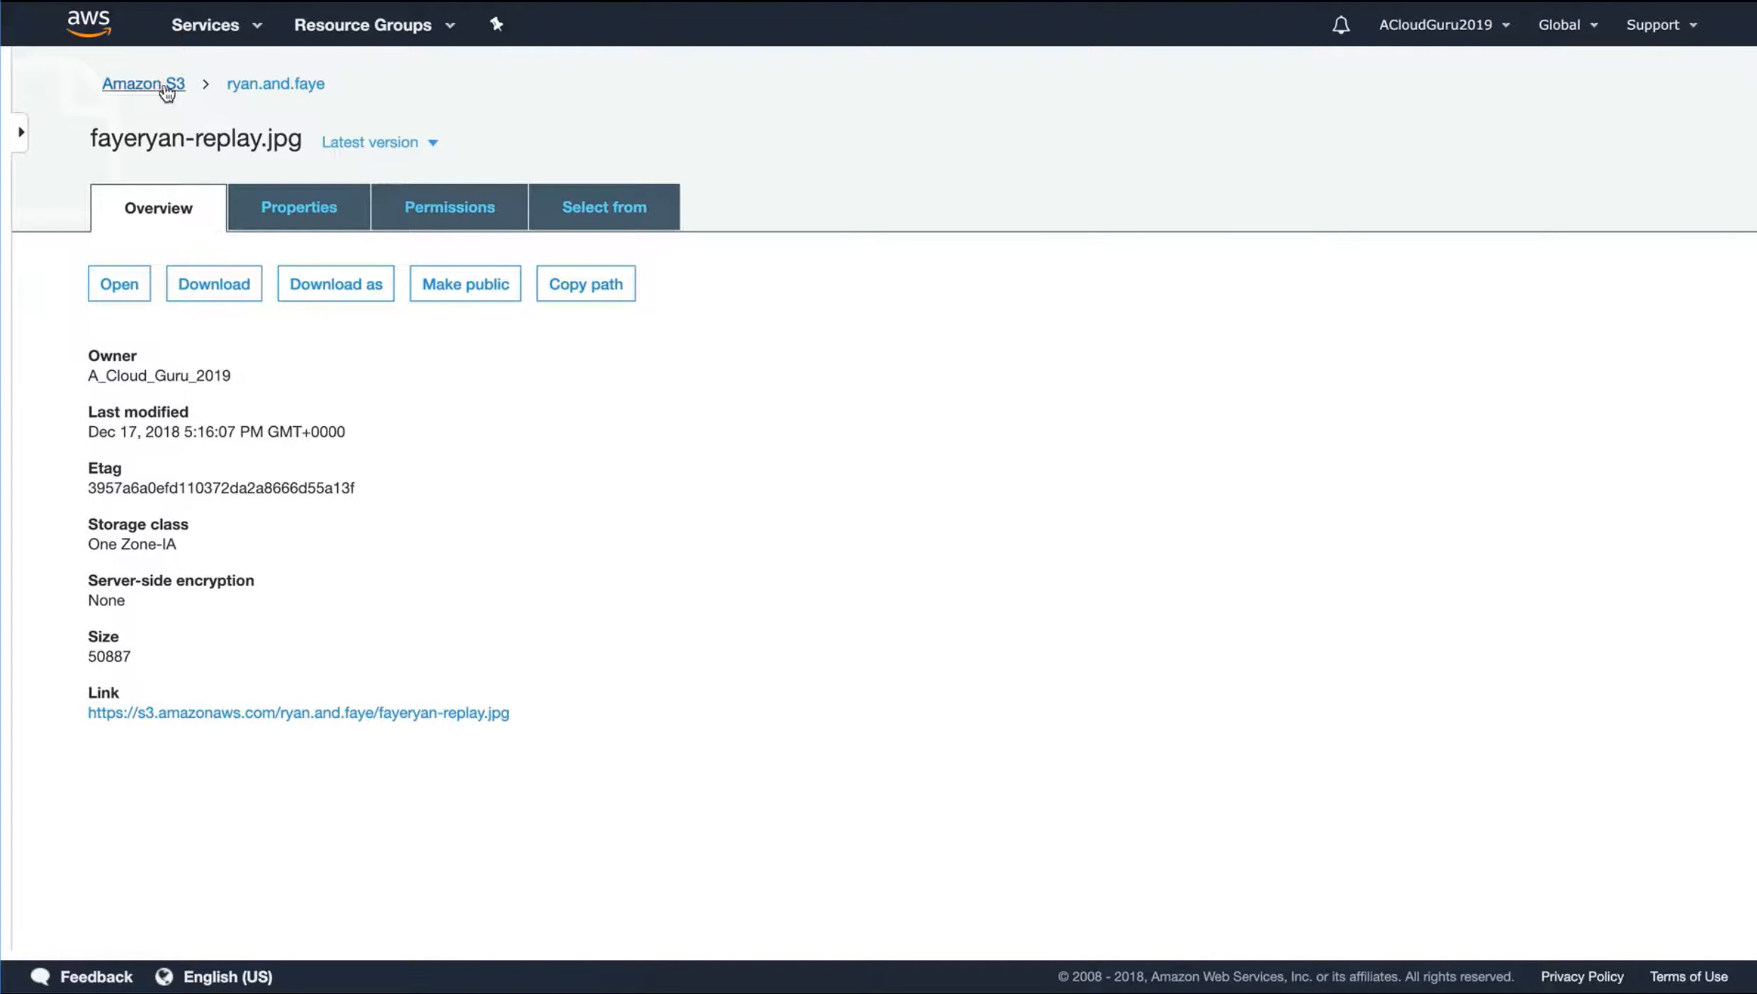
{"action": "left_click", "coordinate": [275, 84]}
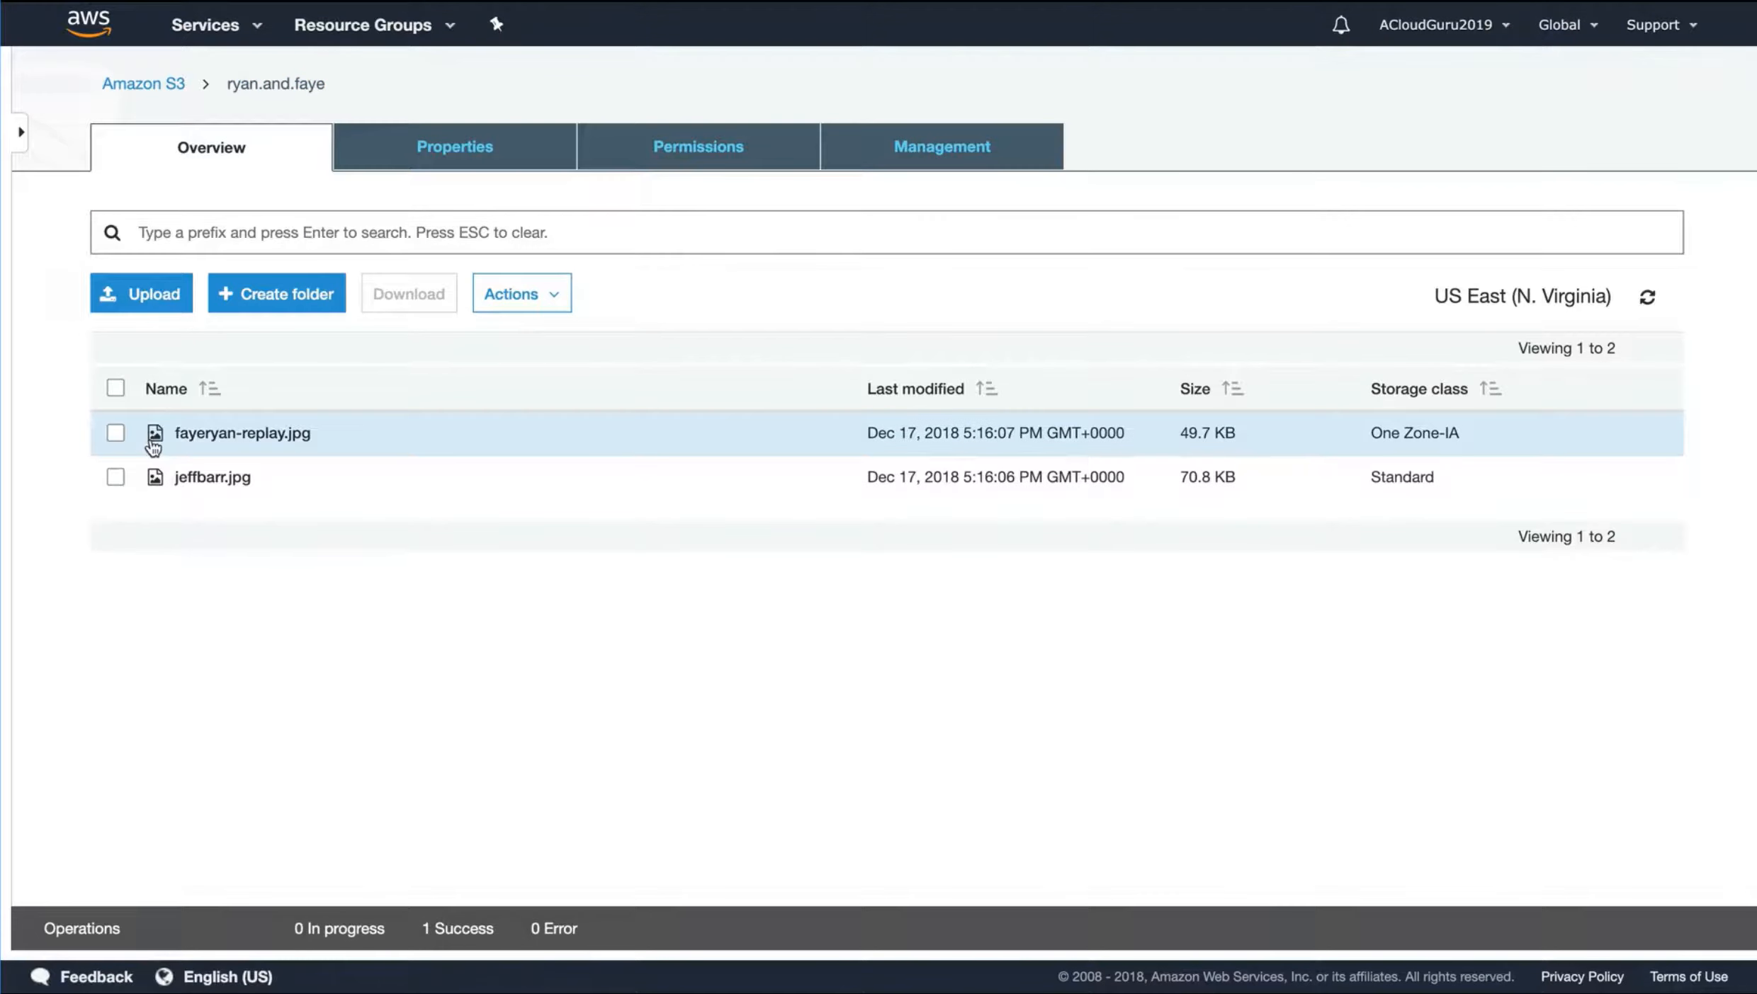
Open the bucket's Transfer acceleration setting and launch its comparison of data transfer speed by region
{"action": "left_click", "coordinate": [504, 151]}
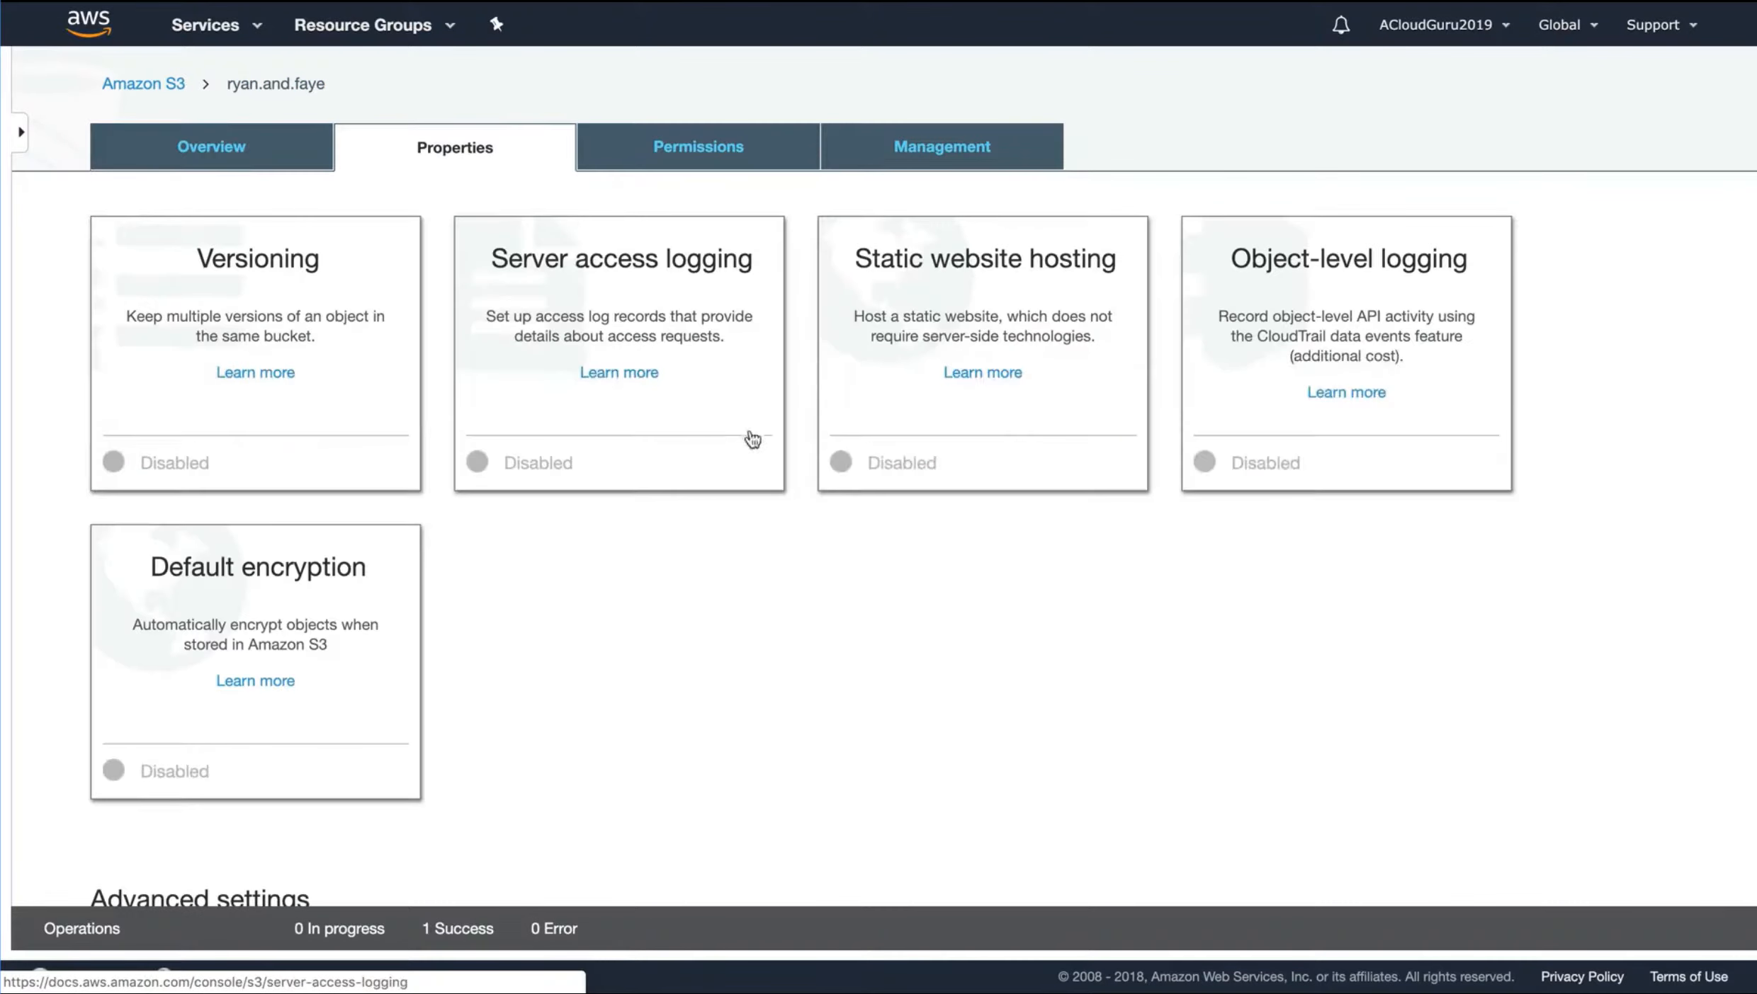
{"action": "scroll", "coordinate": [759, 556], "scroll_direction": "down", "scroll_amount": 5}
{"action": "left_click", "coordinate": [984, 429]}
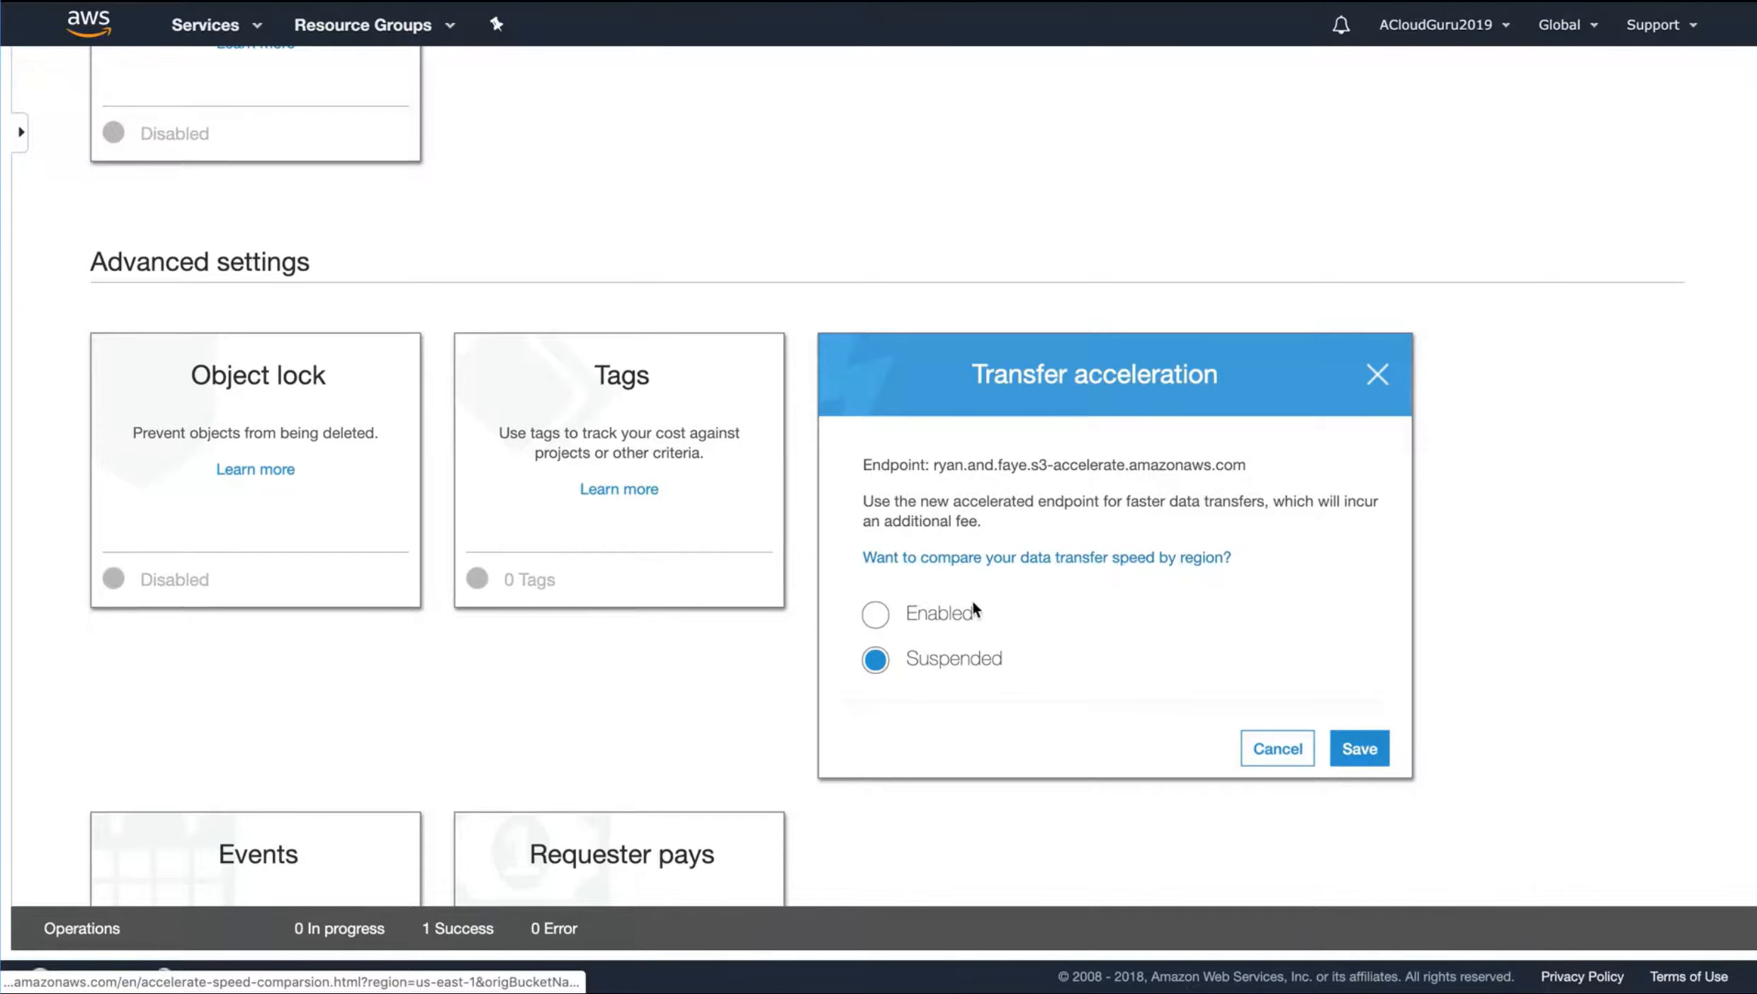
{"action": "left_click", "coordinate": [986, 565]}
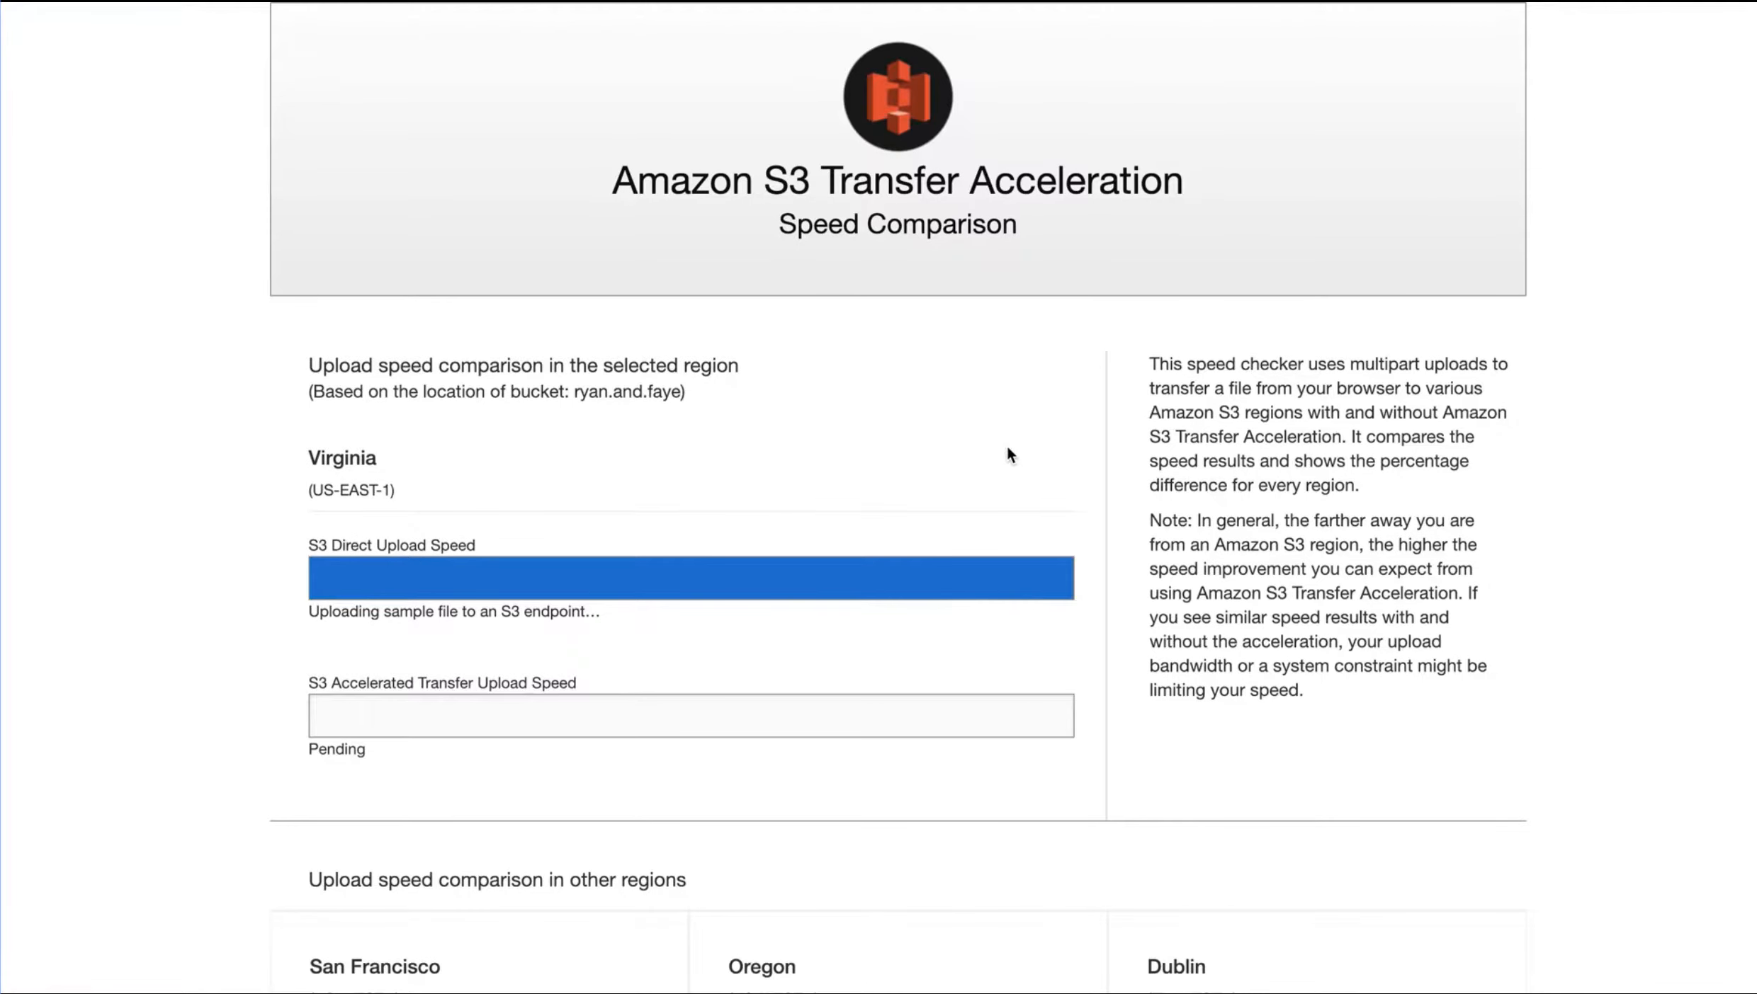
Look over the regions covered by the upload speed comparison while the Virginia test runs
{"action": "scroll", "coordinate": [1007, 447], "scroll_direction": "down", "scroll_amount": 8}
{"action": "scroll", "coordinate": [1008, 448], "scroll_direction": "down", "scroll_amount": 13}
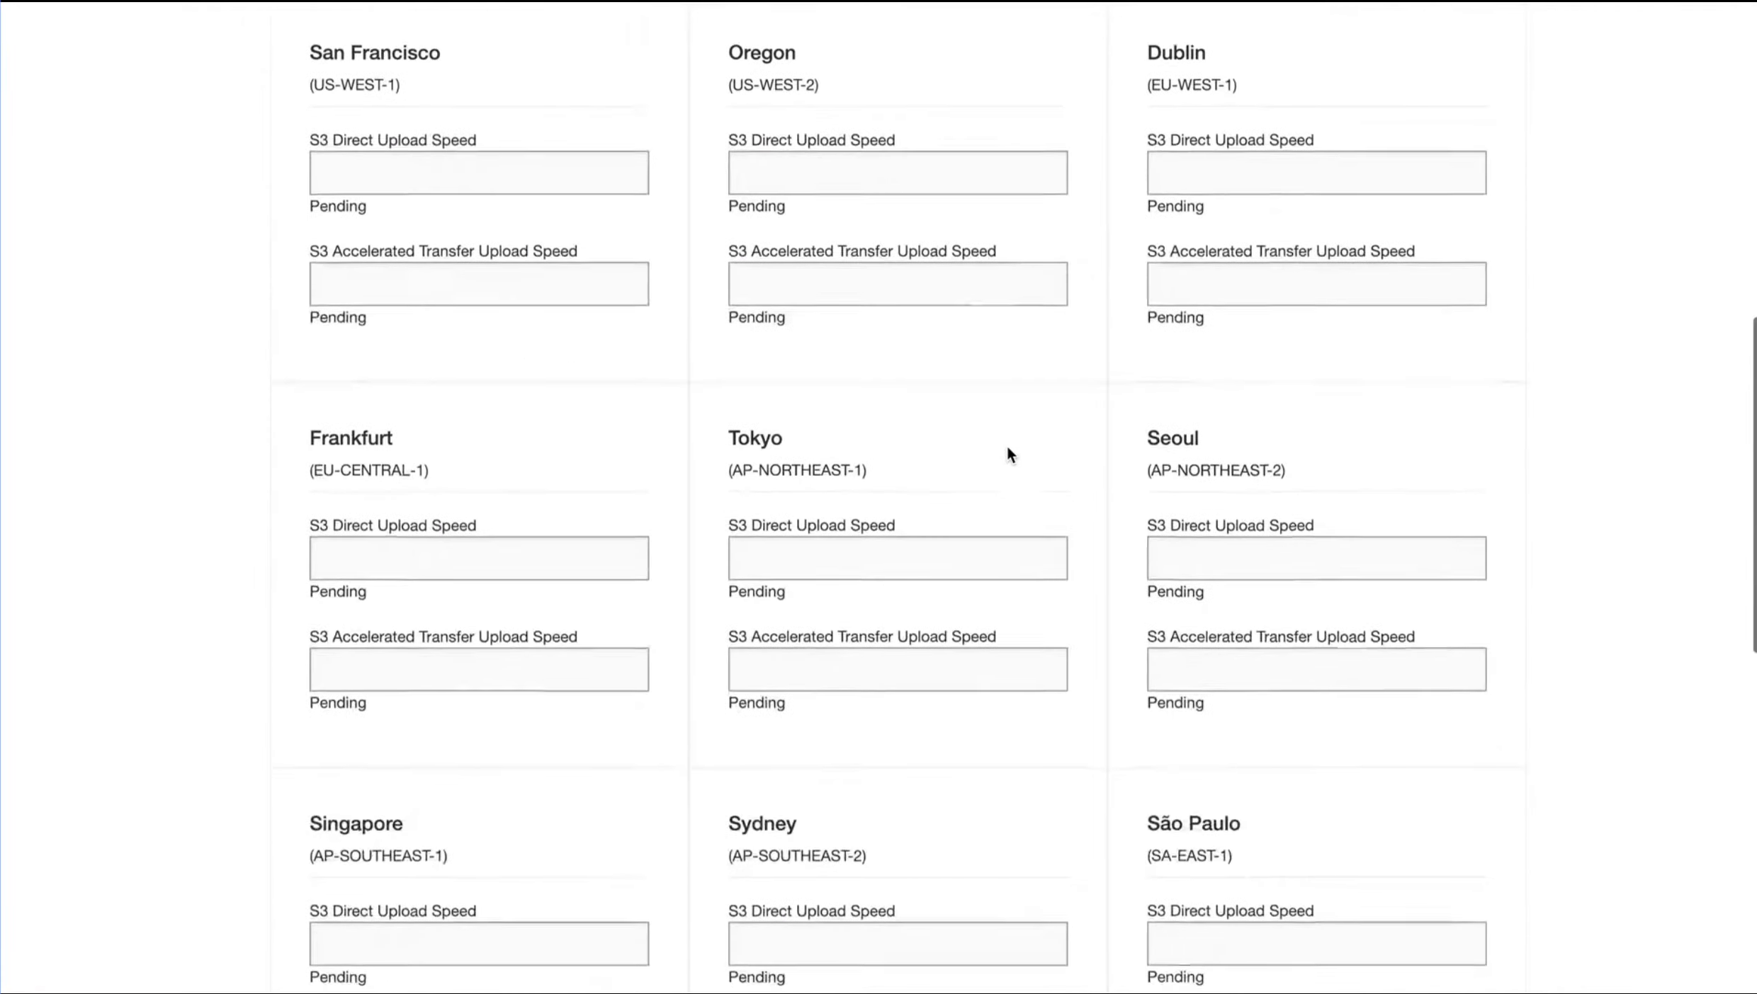
{"action": "scroll", "coordinate": [1009, 454], "scroll_direction": "up", "scroll_amount": 20}
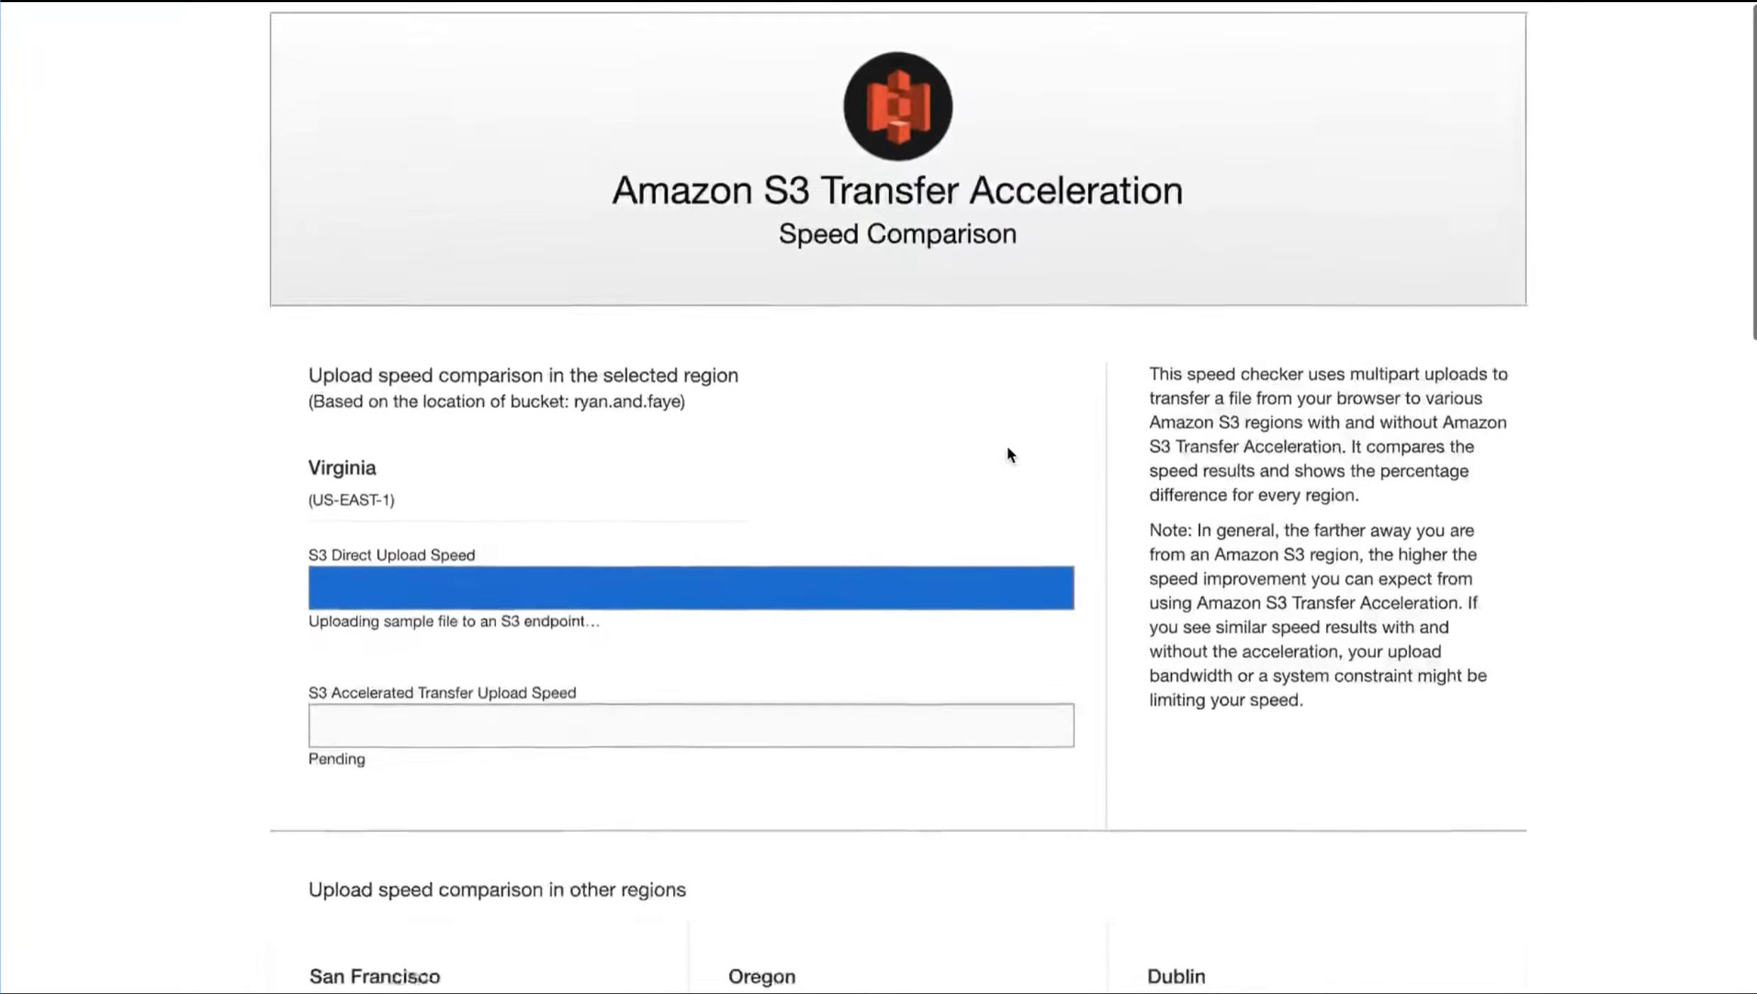
{"action": "scroll", "coordinate": [1010, 454], "scroll_direction": "down", "scroll_amount": 5}
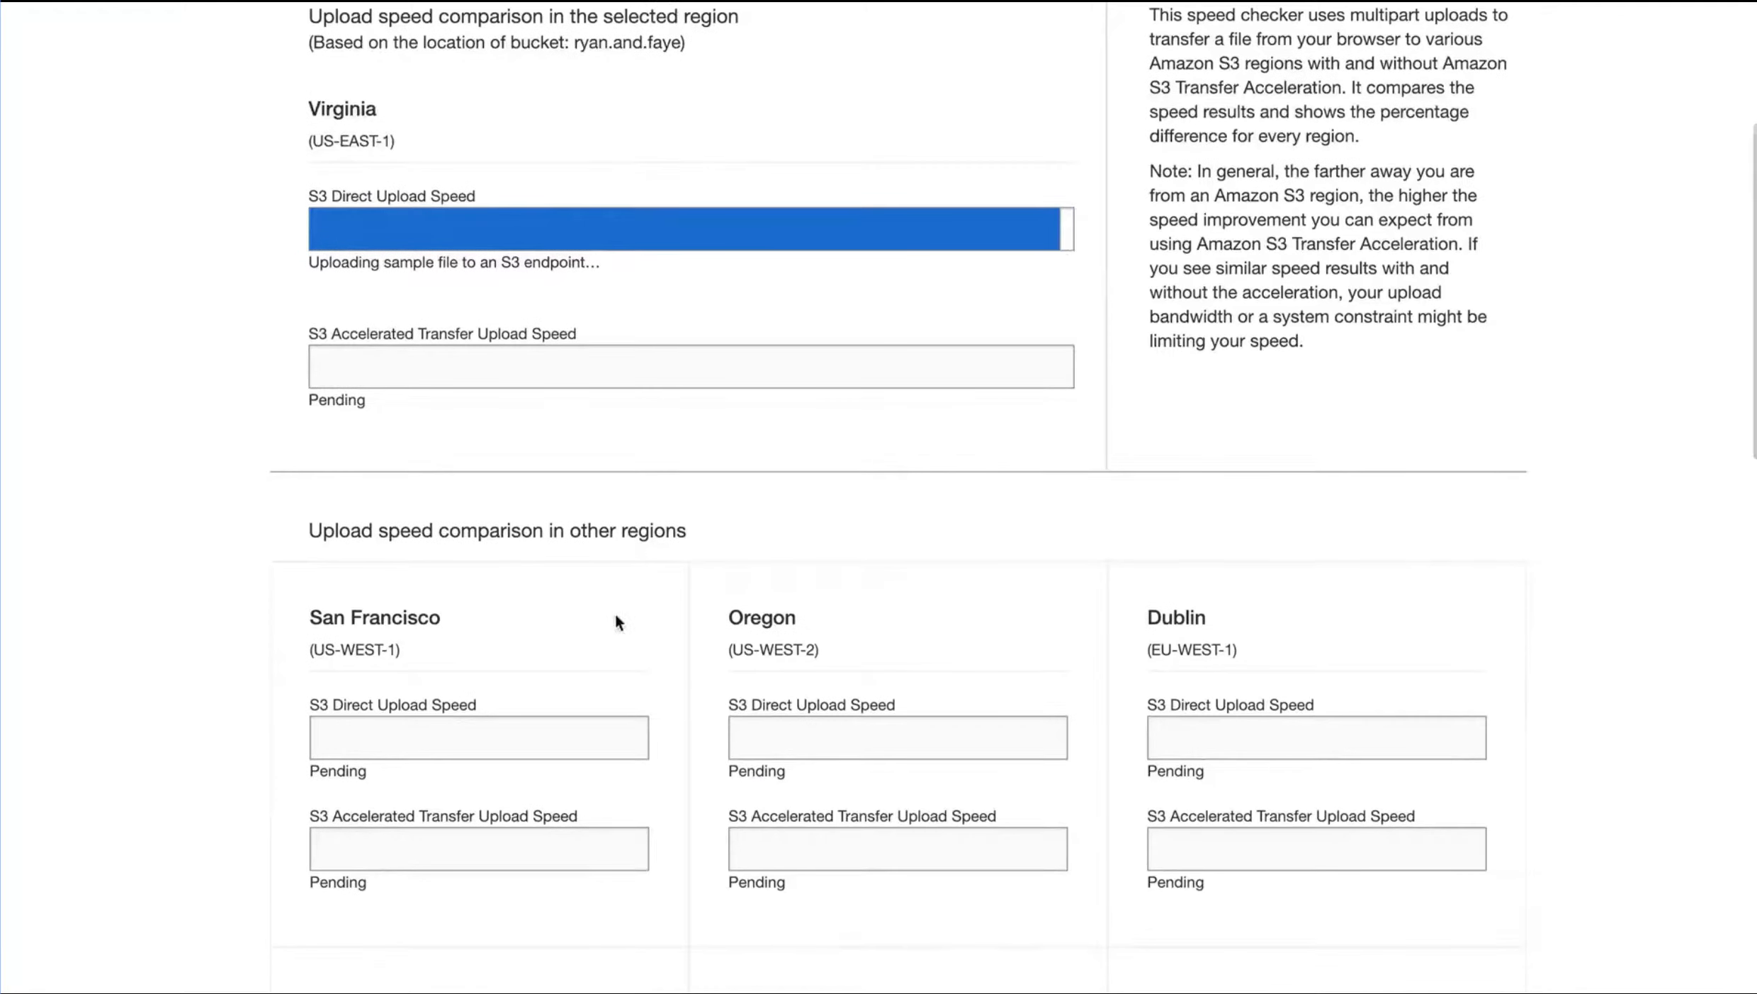
{"action": "scroll", "coordinate": [807, 751], "scroll_direction": "up", "scroll_amount": 5}
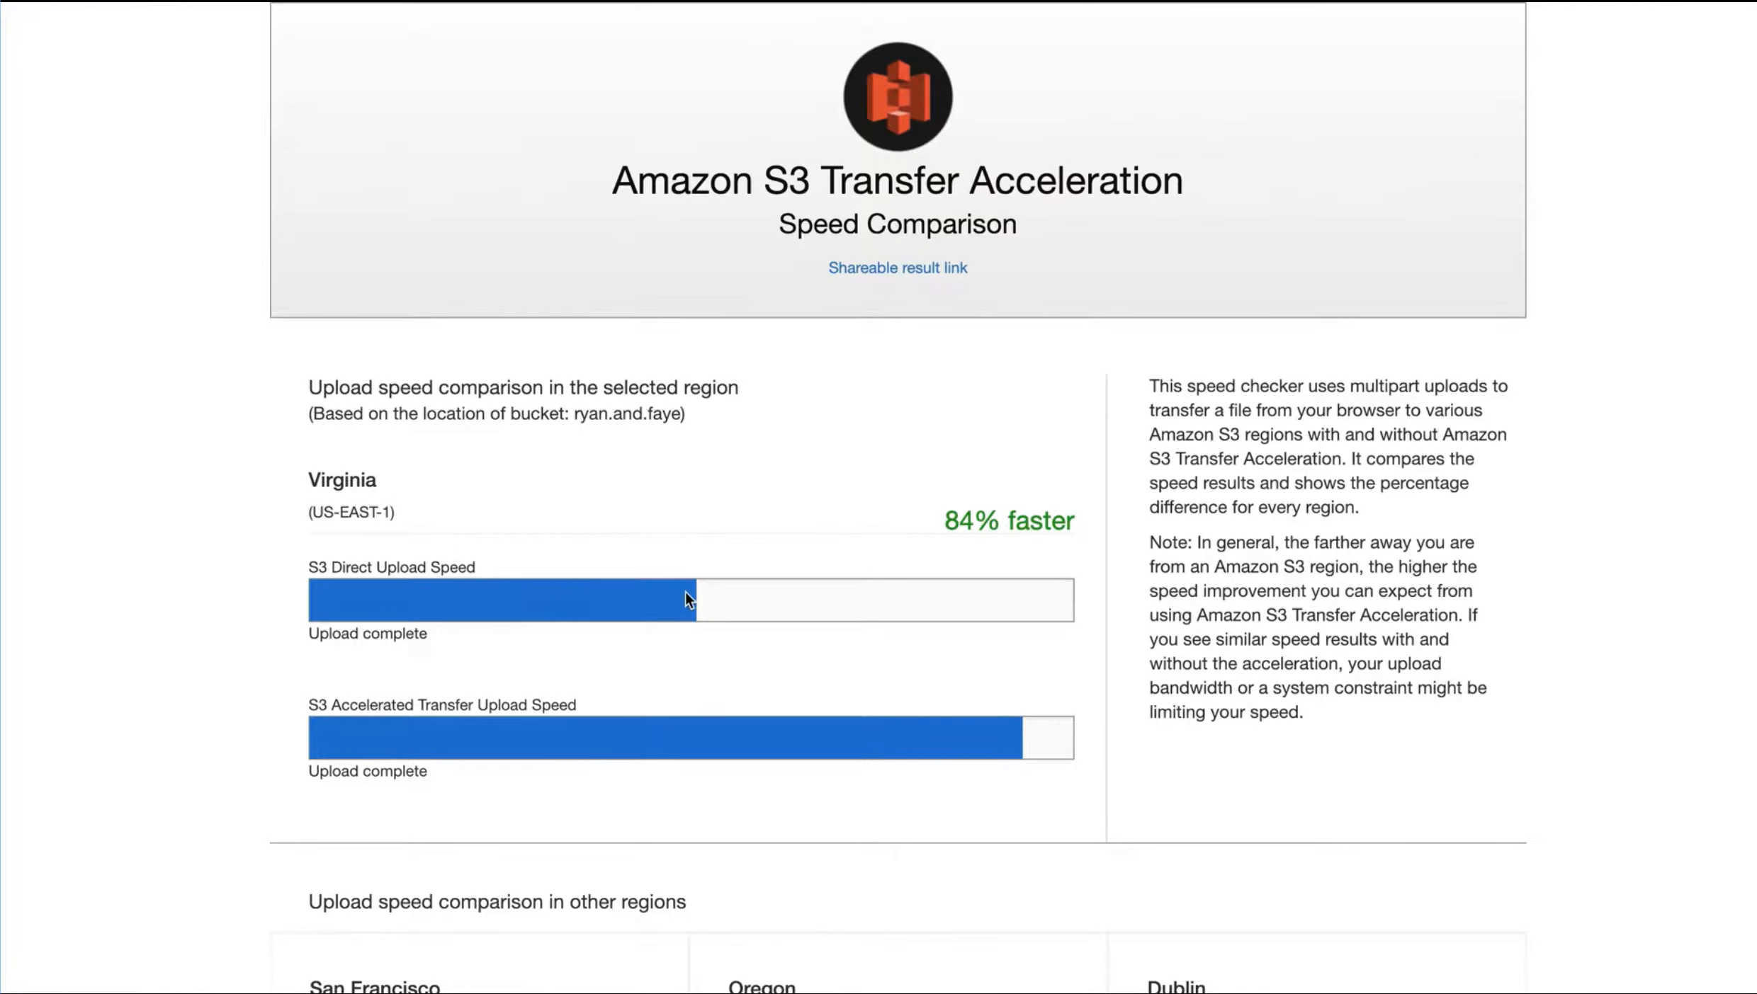
Examine the completed comparison of direct and accelerated upload speeds for Virginia and all other regions
{"action": "scroll", "coordinate": [684, 599], "scroll_direction": "down", "scroll_amount": 1}
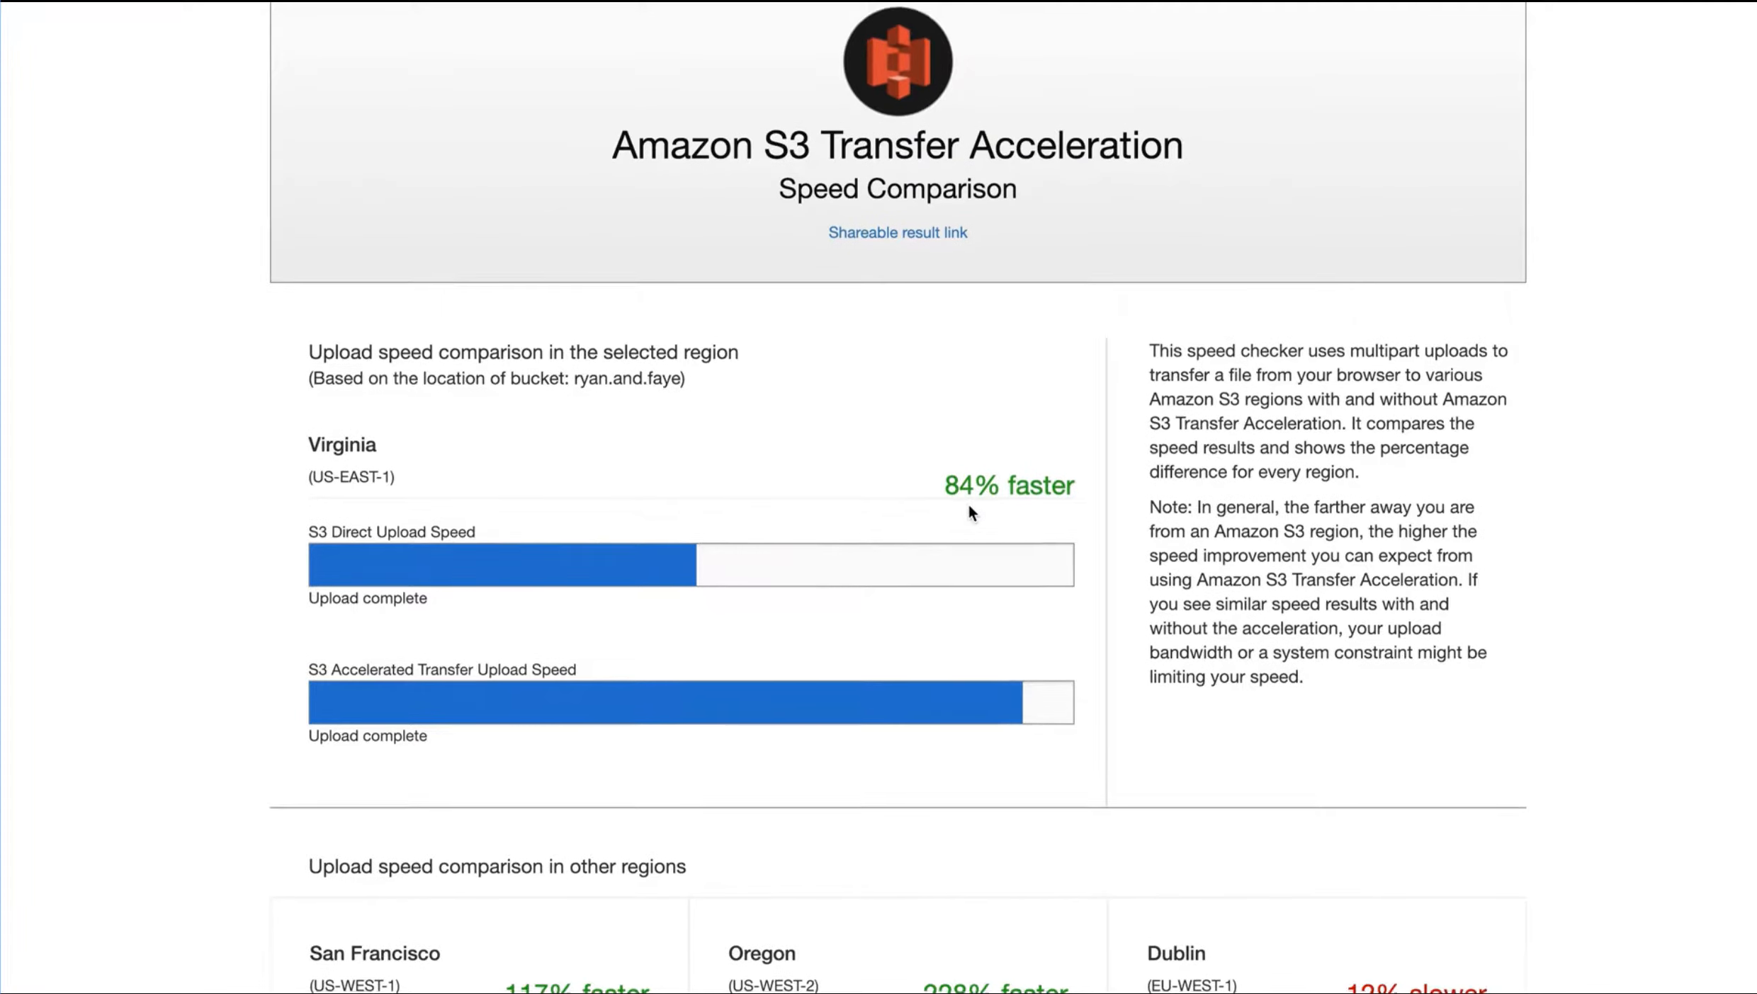
{"action": "scroll", "coordinate": [970, 508], "scroll_direction": "down", "scroll_amount": 5}
{"action": "scroll", "coordinate": [969, 505], "scroll_direction": "down", "scroll_amount": 9}
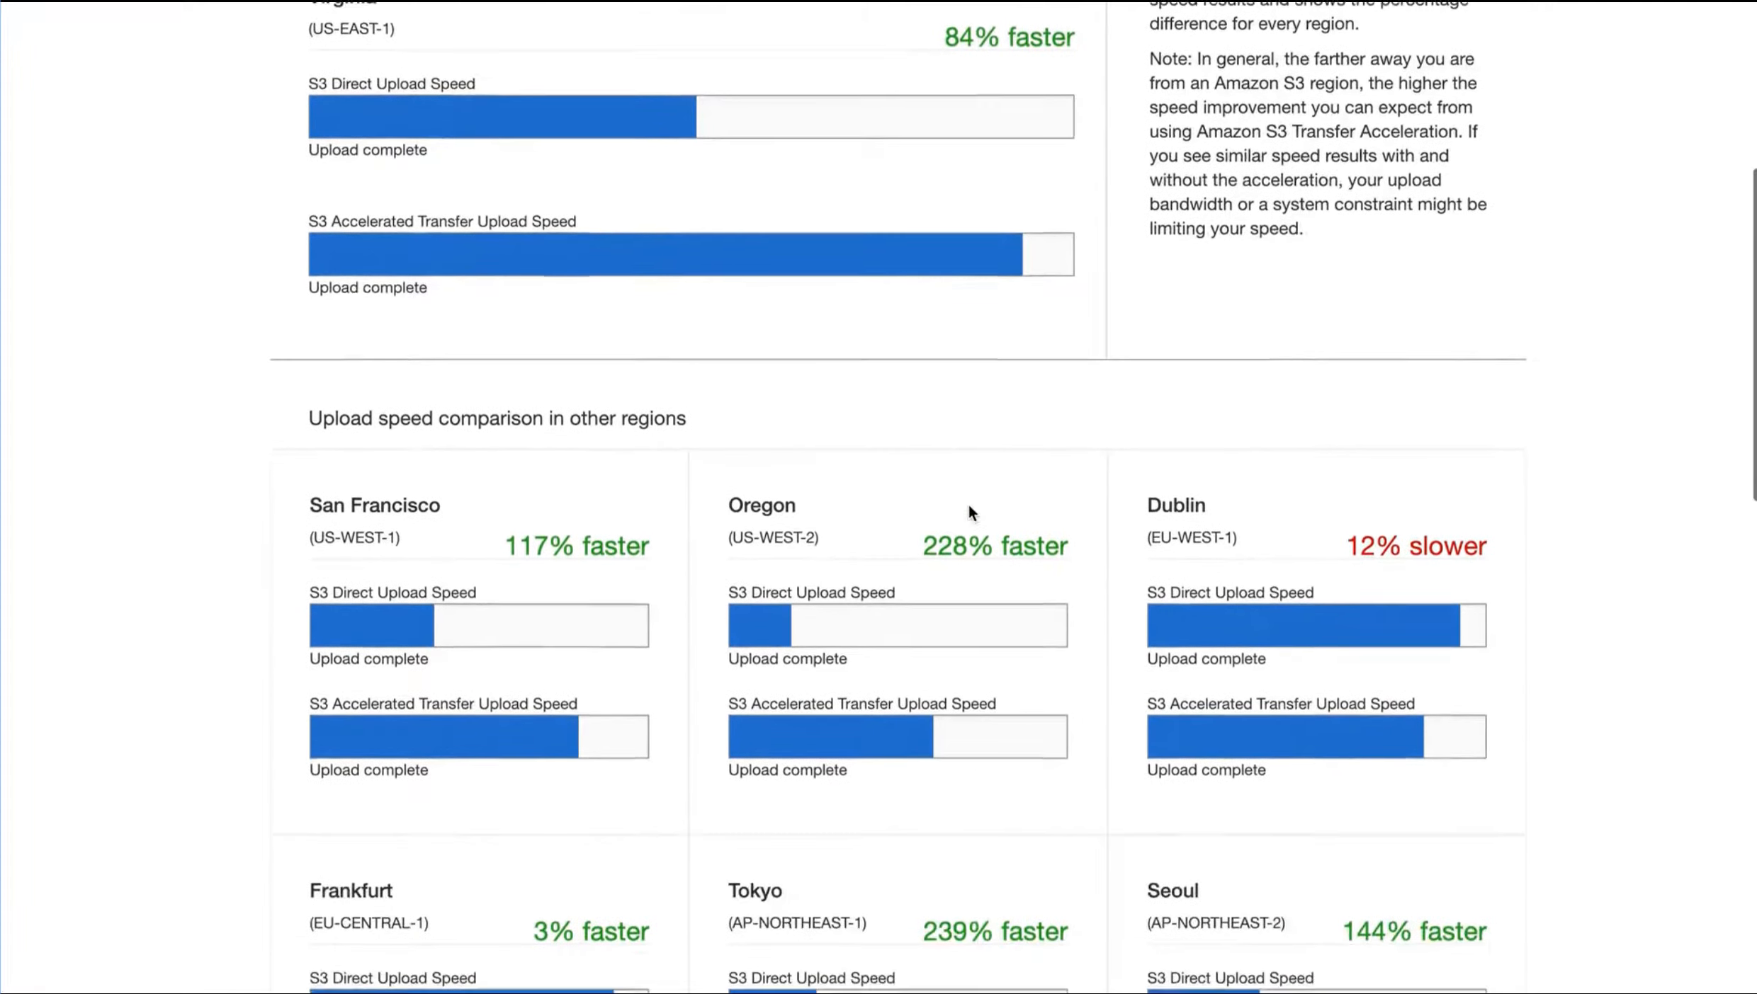
{"action": "scroll", "coordinate": [969, 506], "scroll_direction": "down", "scroll_amount": 9}
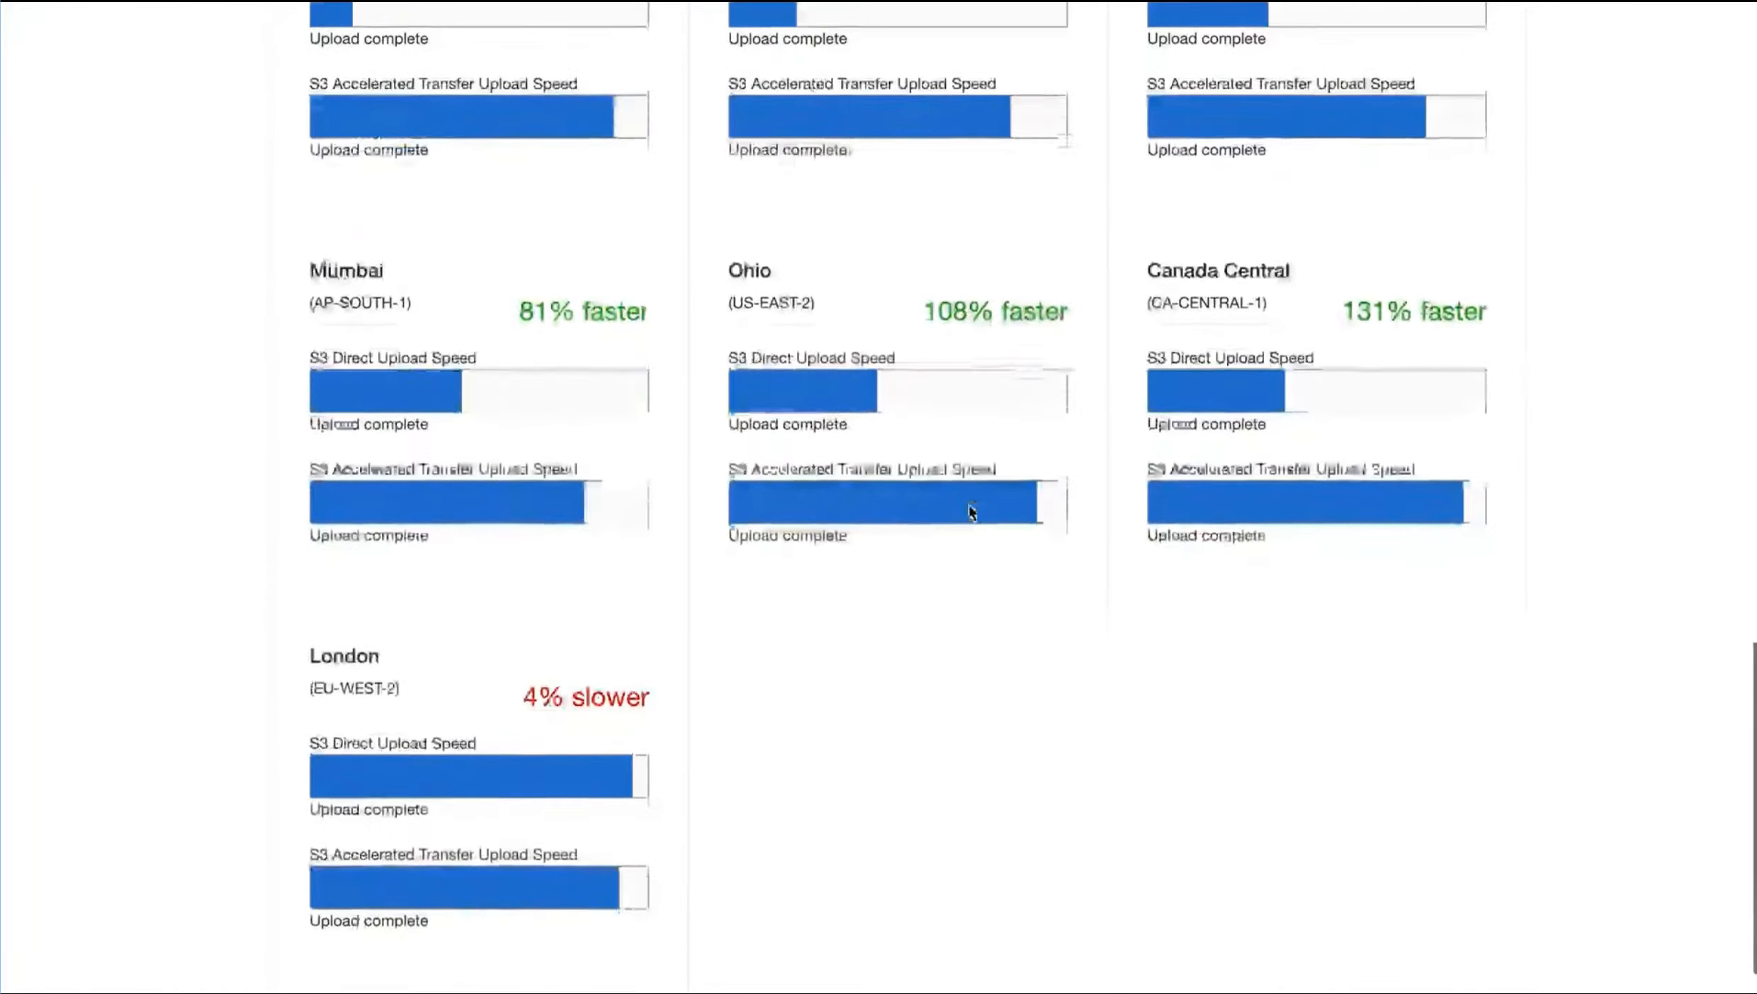
{"action": "scroll", "coordinate": [969, 509], "scroll_direction": "up", "scroll_amount": 15}
{"action": "scroll", "coordinate": [969, 505], "scroll_direction": "up", "scroll_amount": 3}
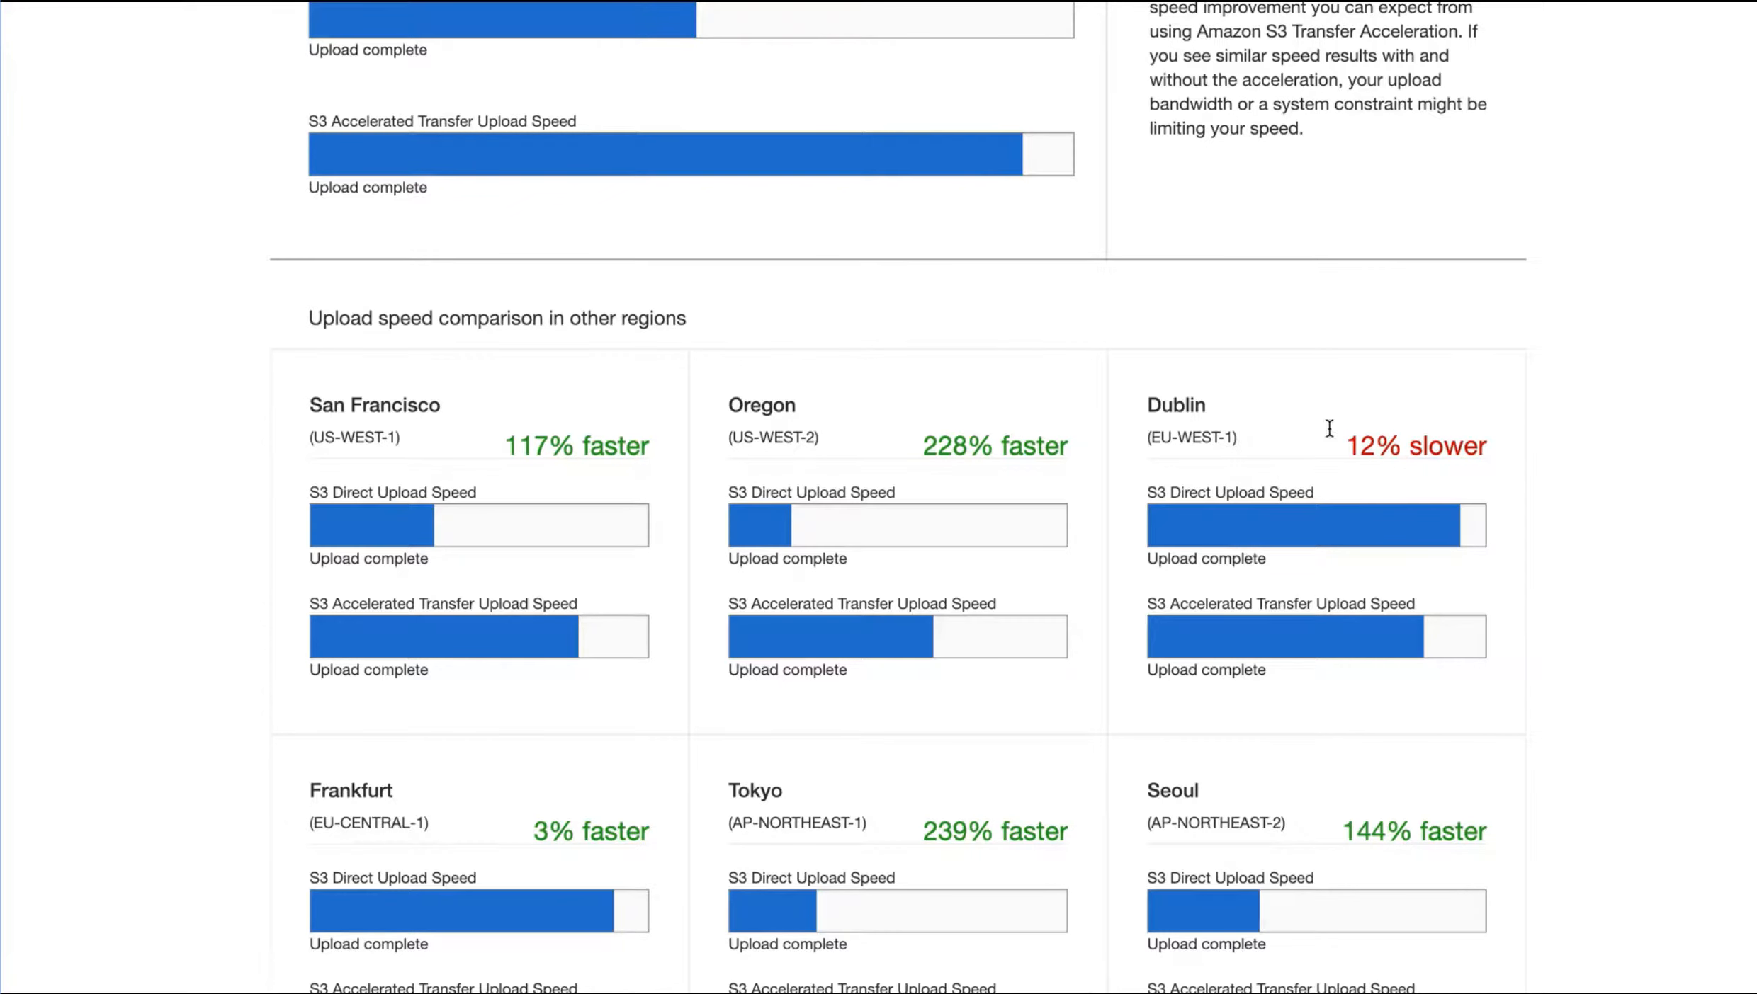
{"action": "scroll", "coordinate": [1167, 421], "scroll_direction": "down", "scroll_amount": 1}
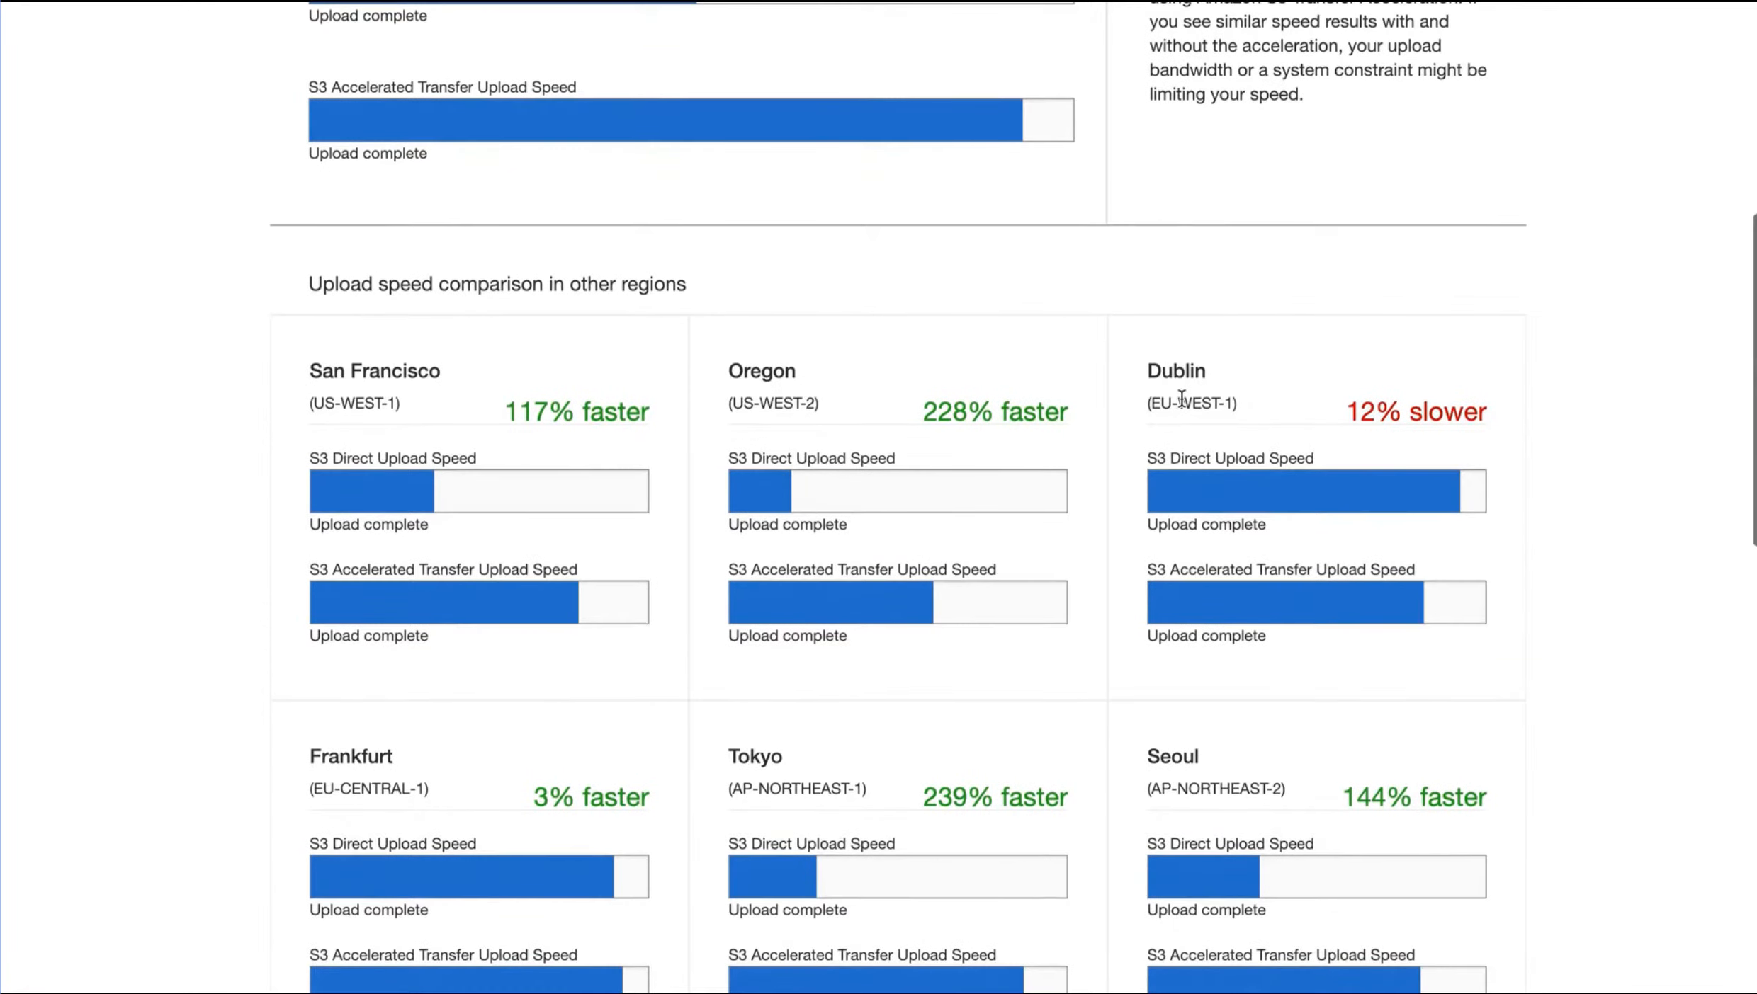
{"action": "scroll", "coordinate": [1169, 411], "scroll_direction": "down", "scroll_amount": 15}
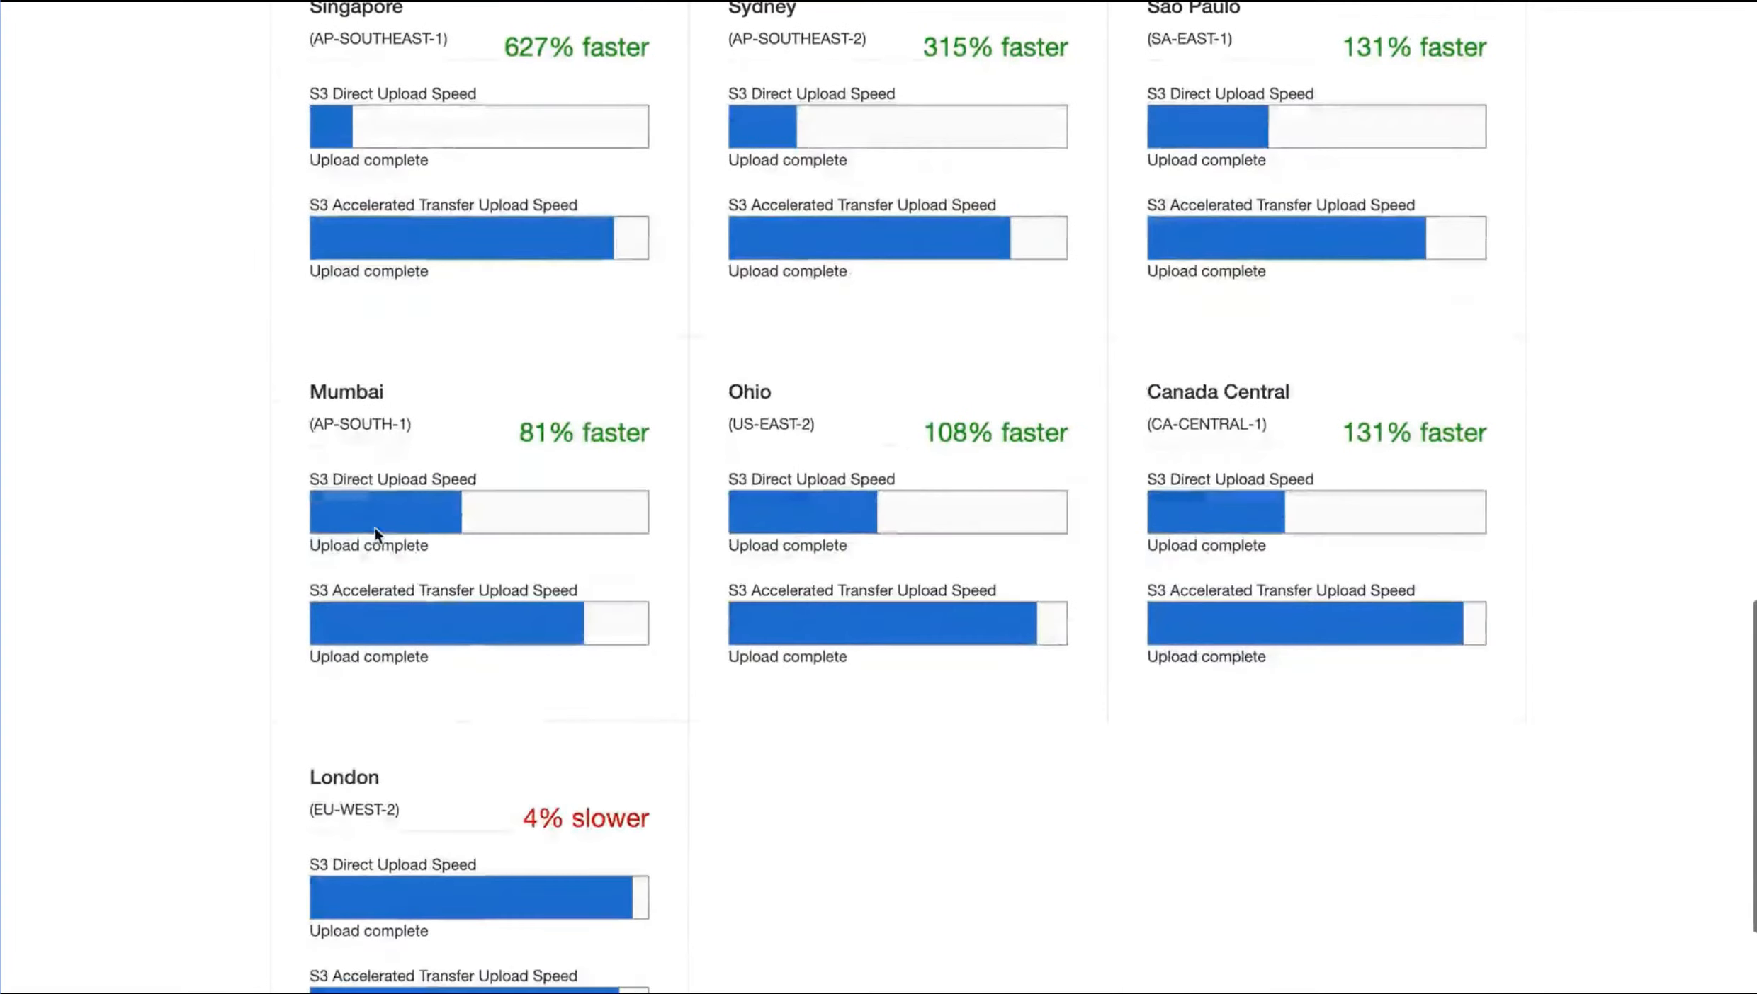
{"action": "scroll", "coordinate": [540, 807], "scroll_direction": "up", "scroll_amount": 3}
{"action": "scroll", "coordinate": [540, 808], "scroll_direction": "up", "scroll_amount": 2}
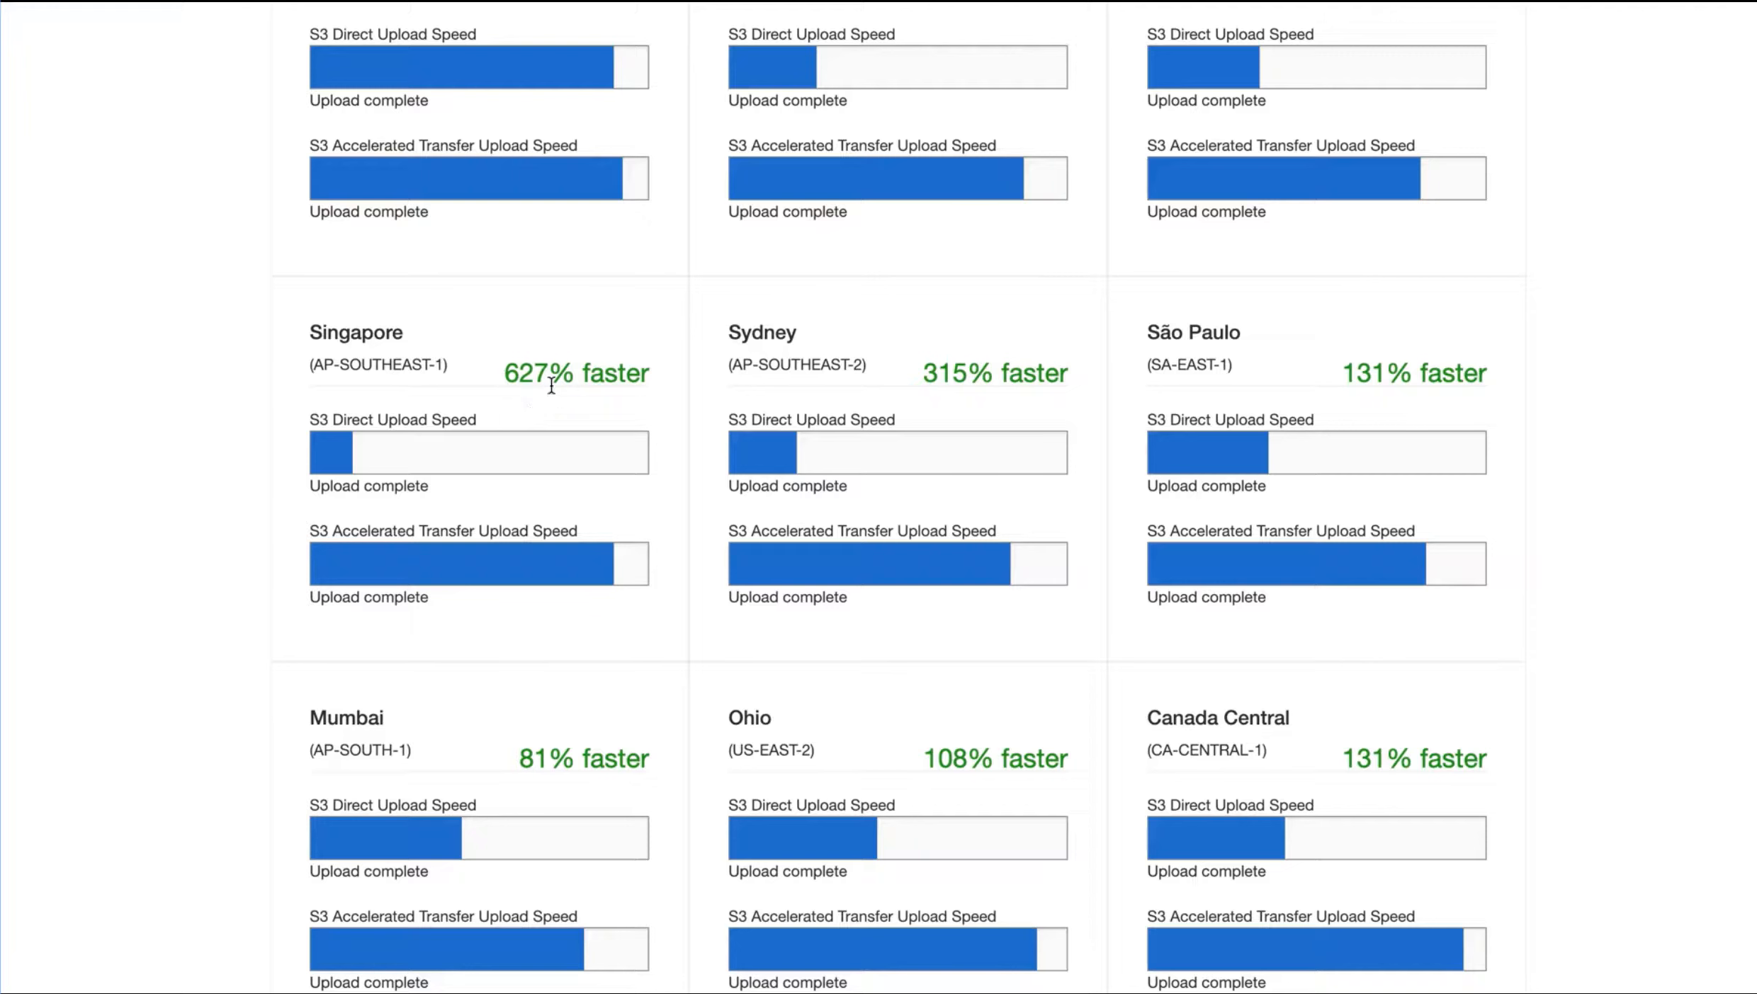
{"action": "scroll", "coordinate": [551, 389], "scroll_direction": "up", "scroll_amount": 3}
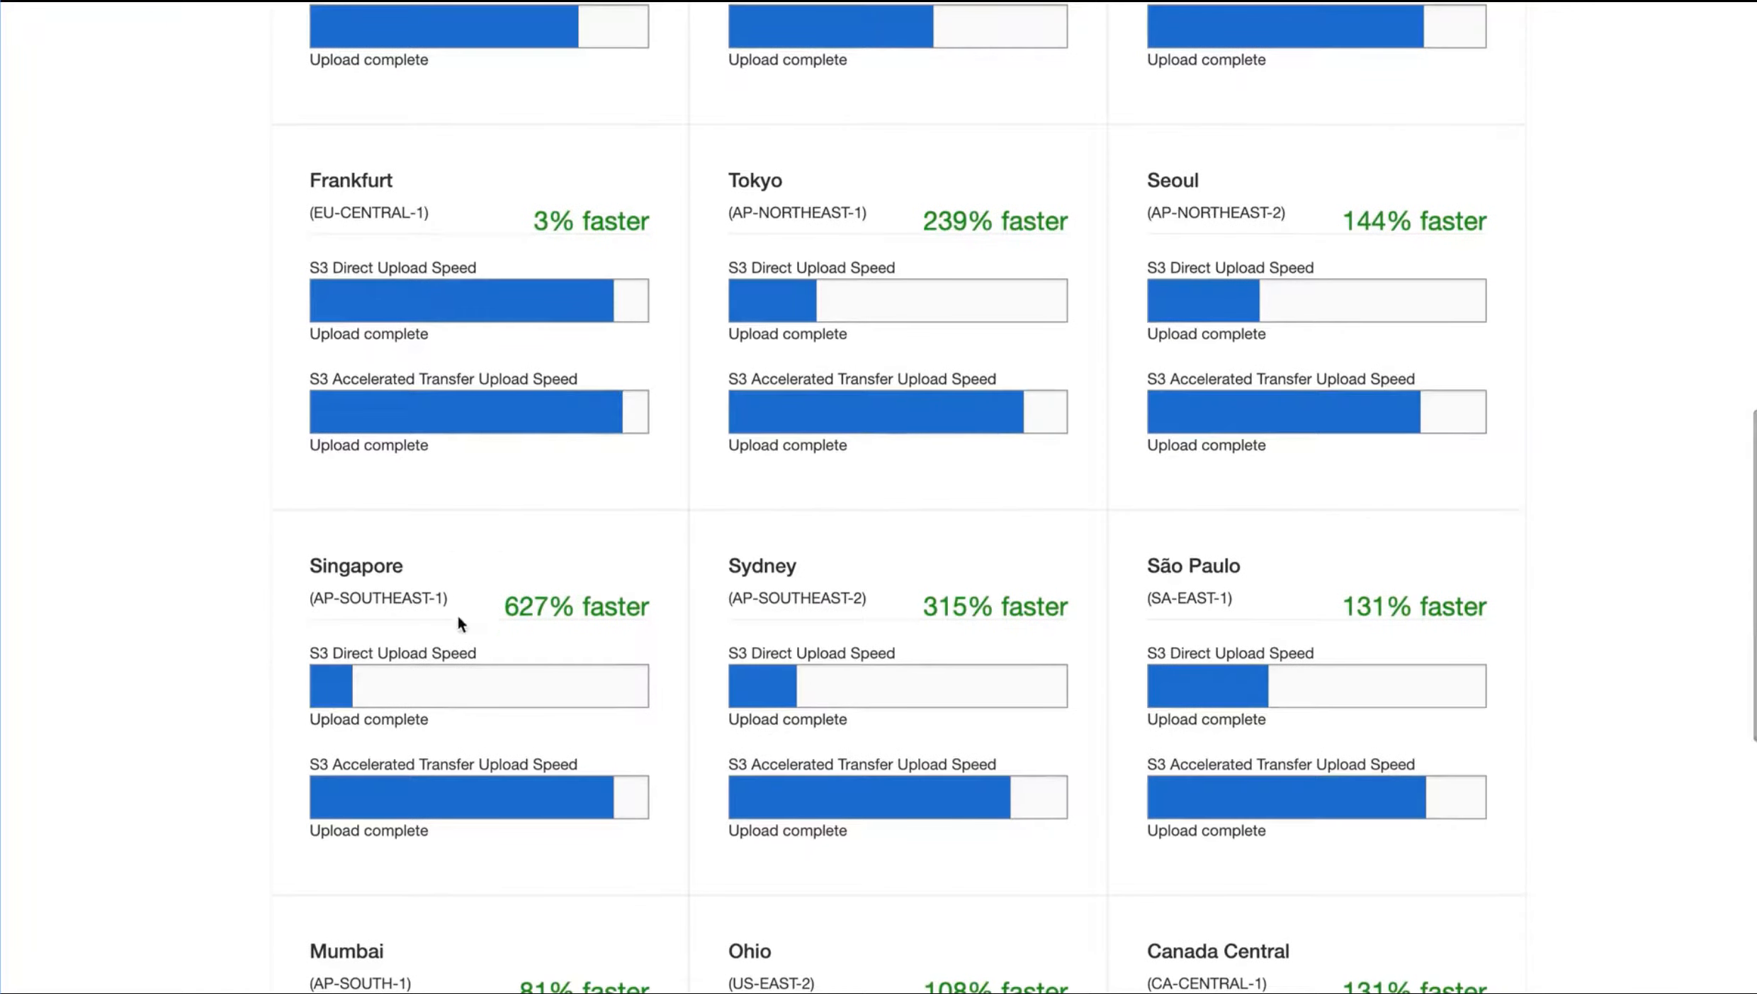
{"action": "scroll", "coordinate": [737, 671], "scroll_direction": "up", "scroll_amount": 15}
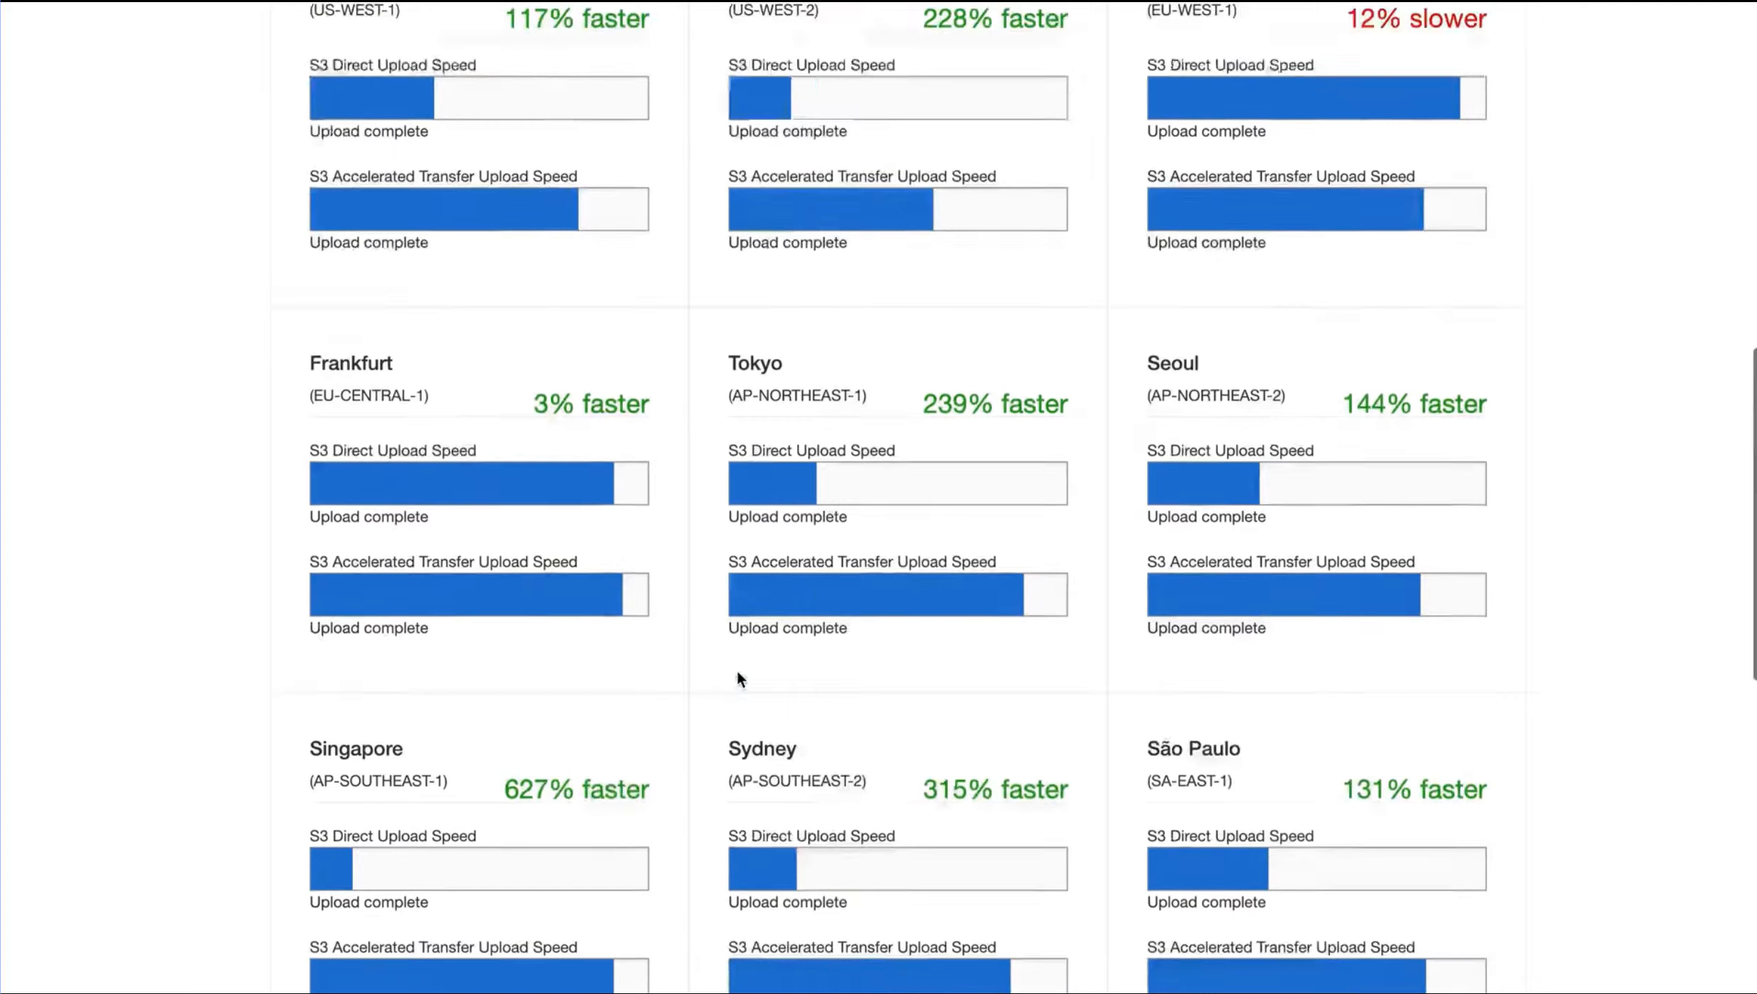